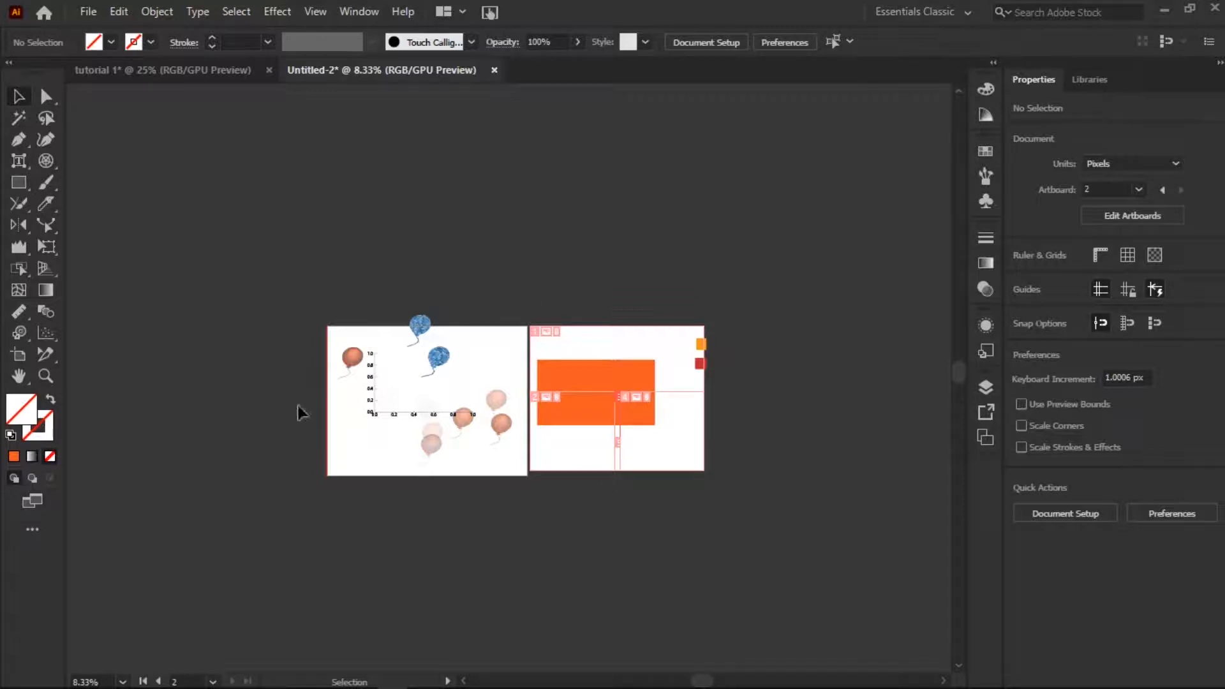
# Delete all artwork on both artboards and draw a rectangle about 1028 by 693 px on the first artboard.
pyautogui.hotkey('ctrl', 'a')
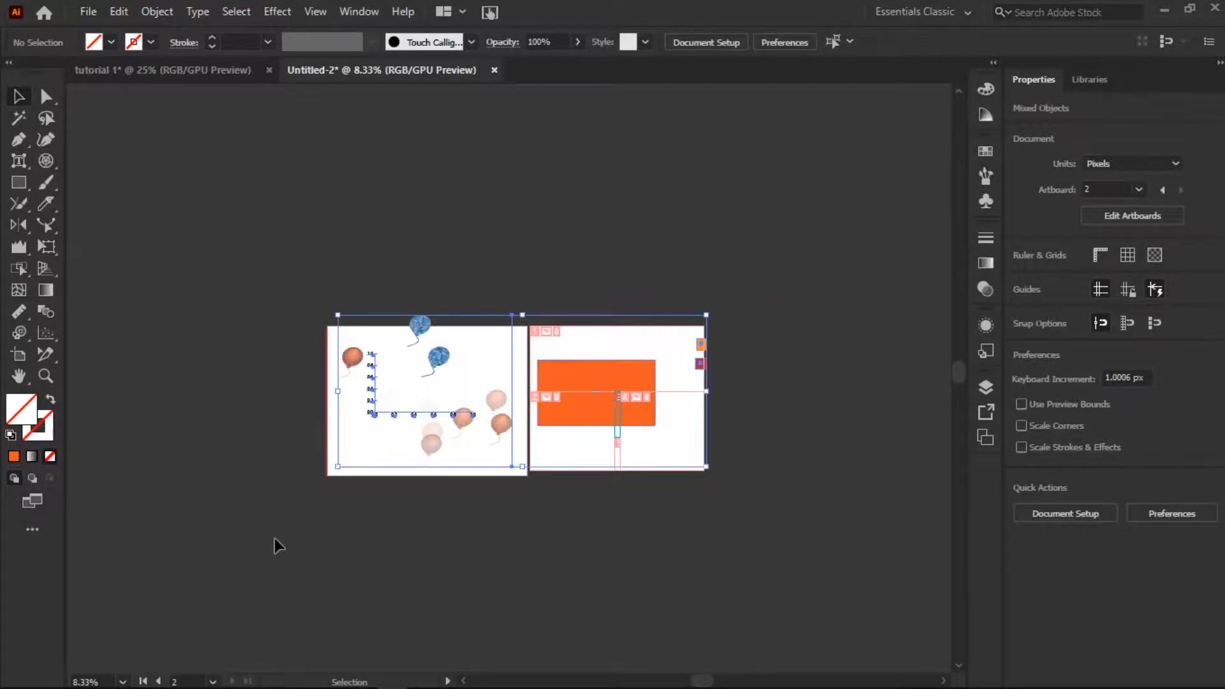
pyautogui.press('Delete')
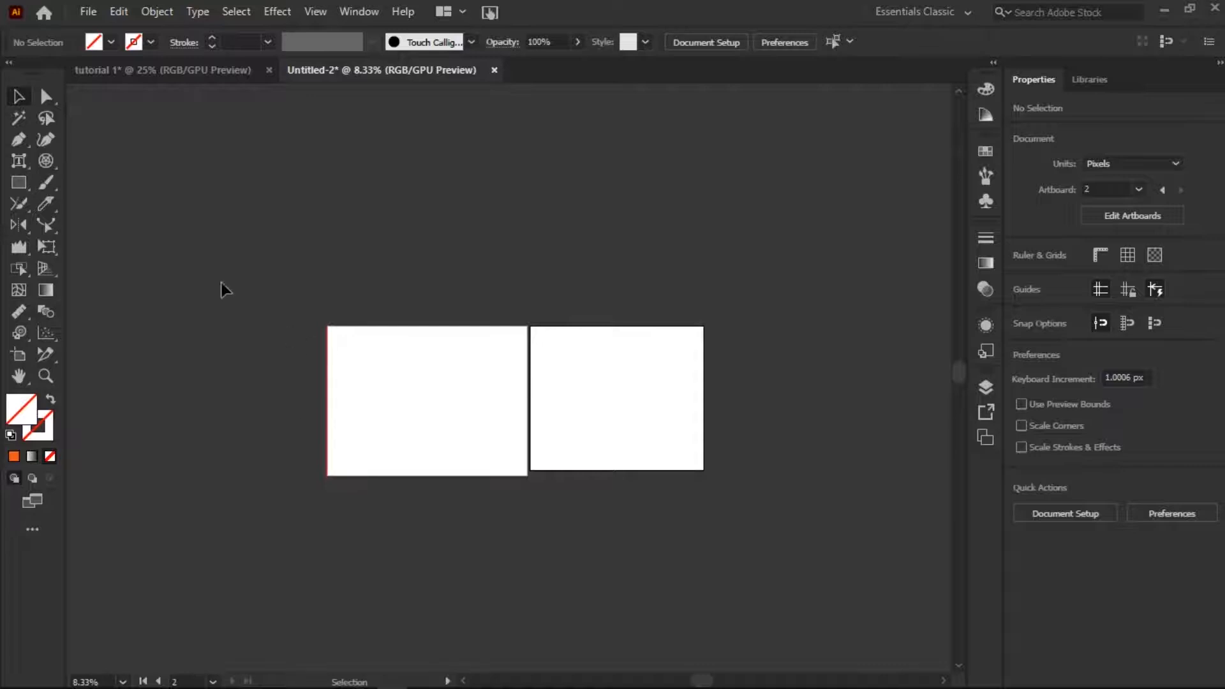
pyautogui.click(34, 182)
pyautogui.moveTo(397, 361); pyautogui.dragTo(517, 441)
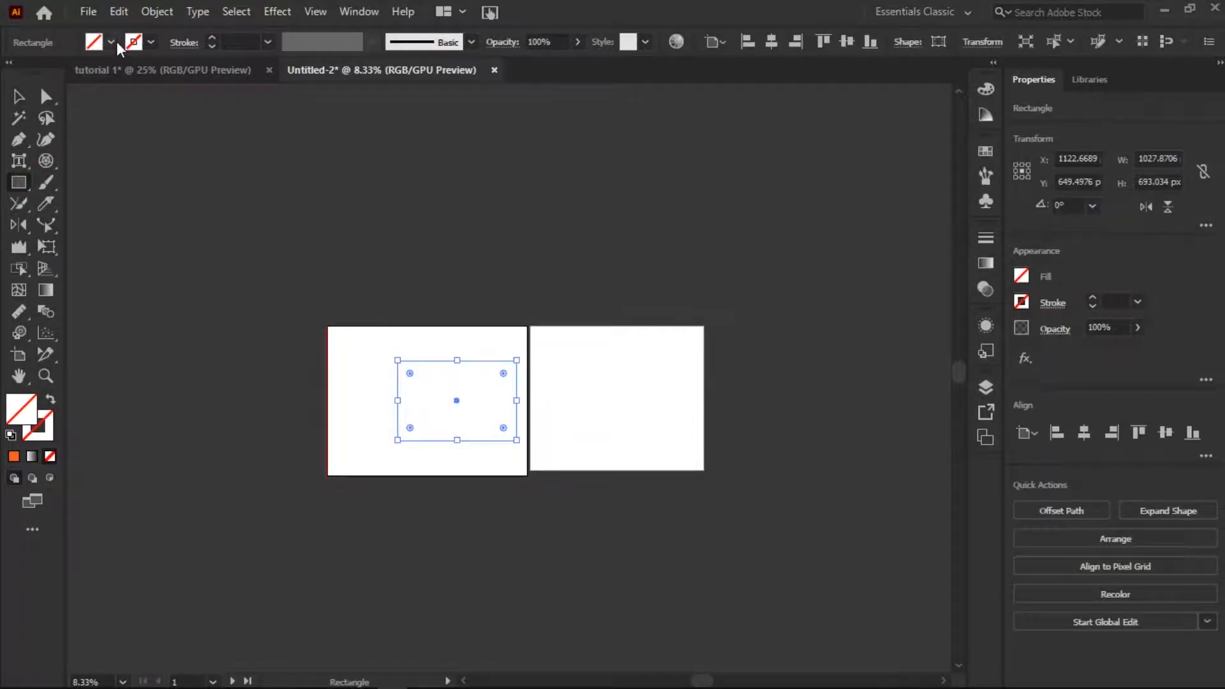
# Fill the rectangle with dark red 870E0E and remove that fill again.
pyautogui.doubleClick(21, 409)
pyautogui.click(419, 224)
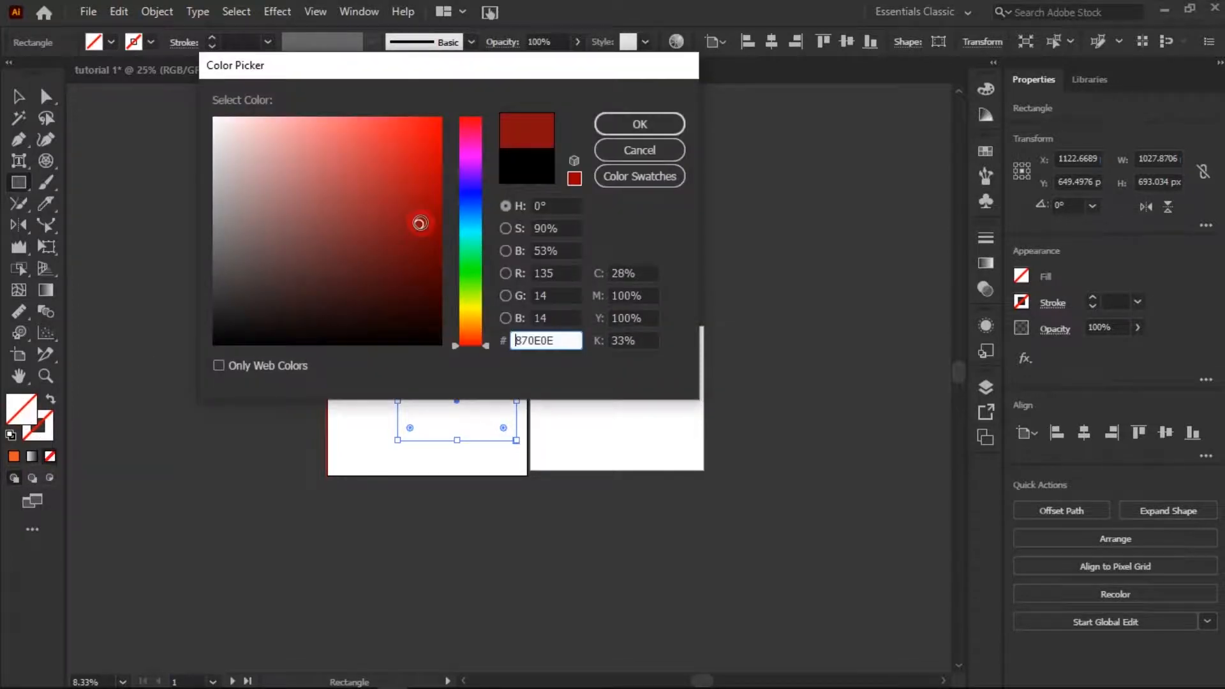
pyautogui.click(649, 123)
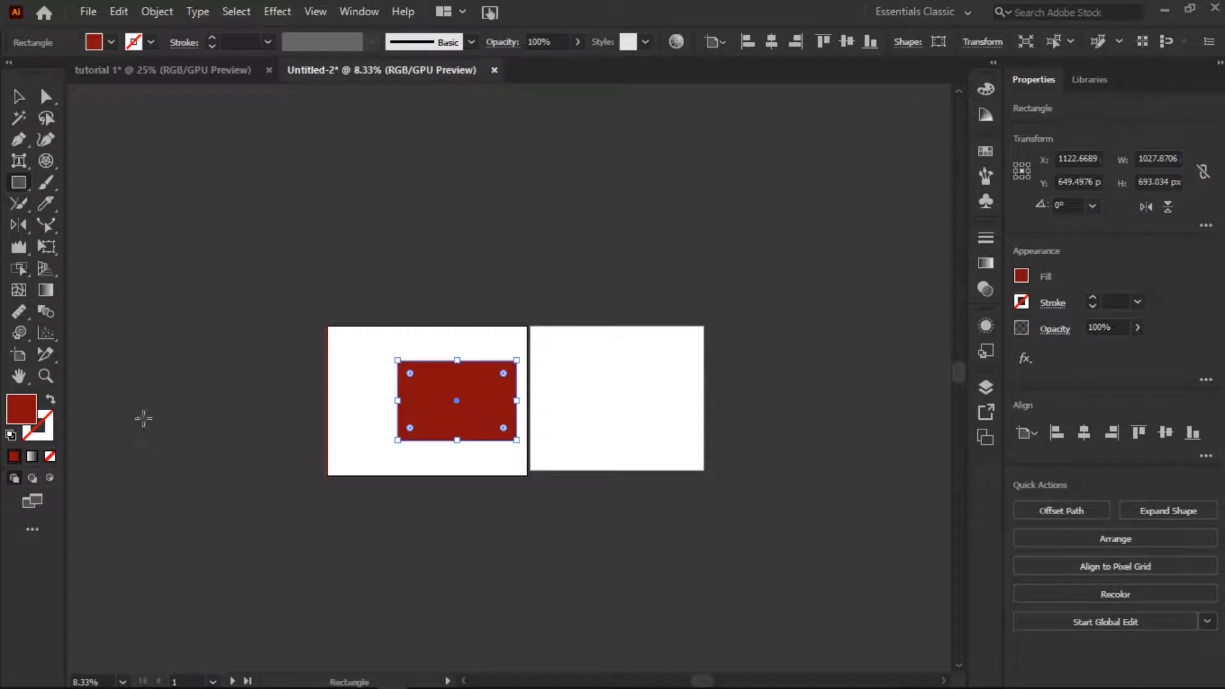
pyautogui.press('/')
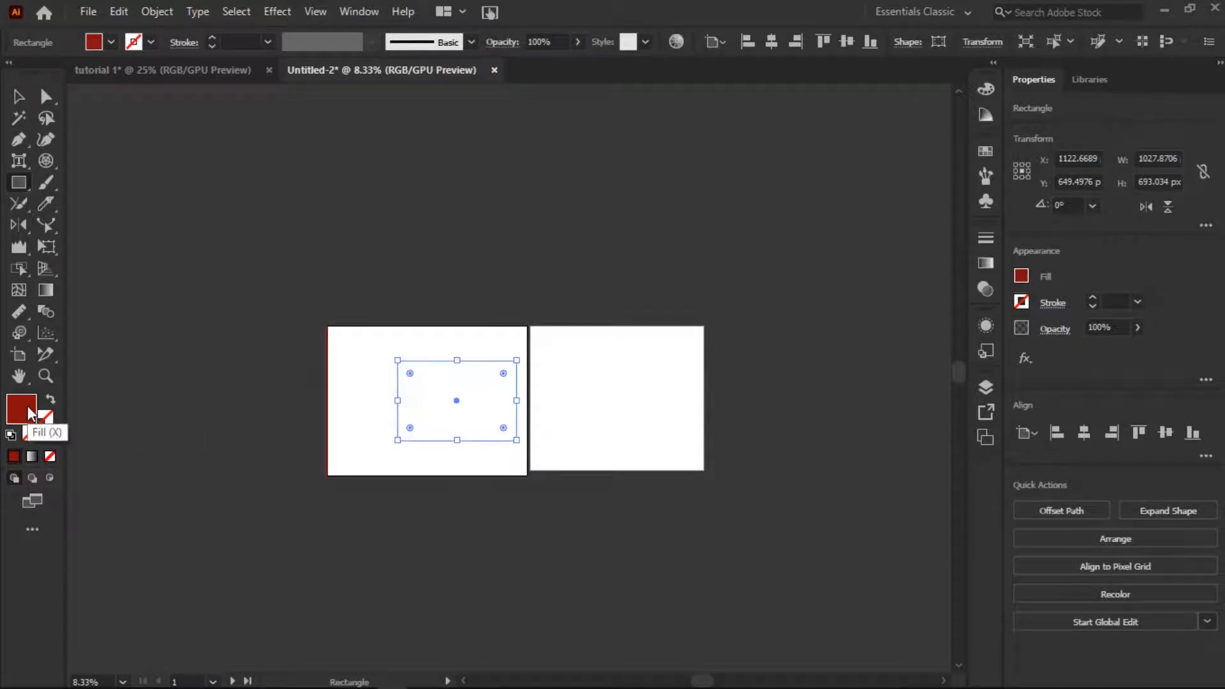
# Fill the rectangle with the red swatch C1272D.
pyautogui.click(111, 42)
pyautogui.click(138, 72)
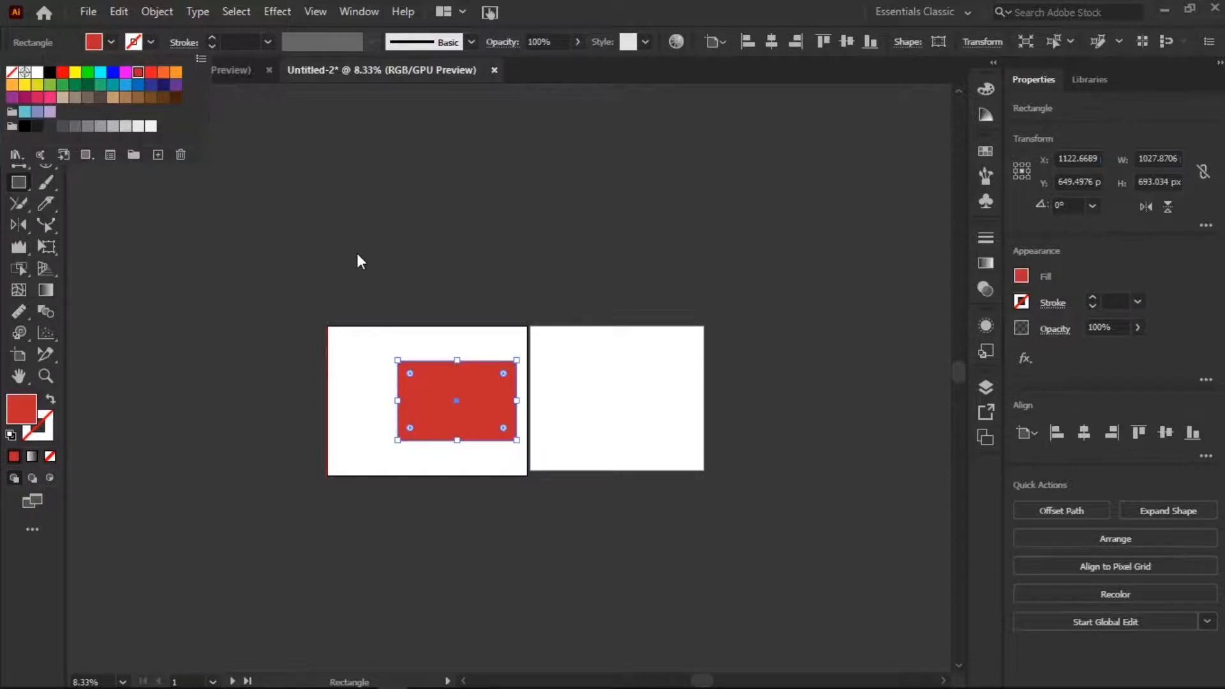
pyautogui.moveTo(352, 348); pyautogui.dragTo(357, 352)
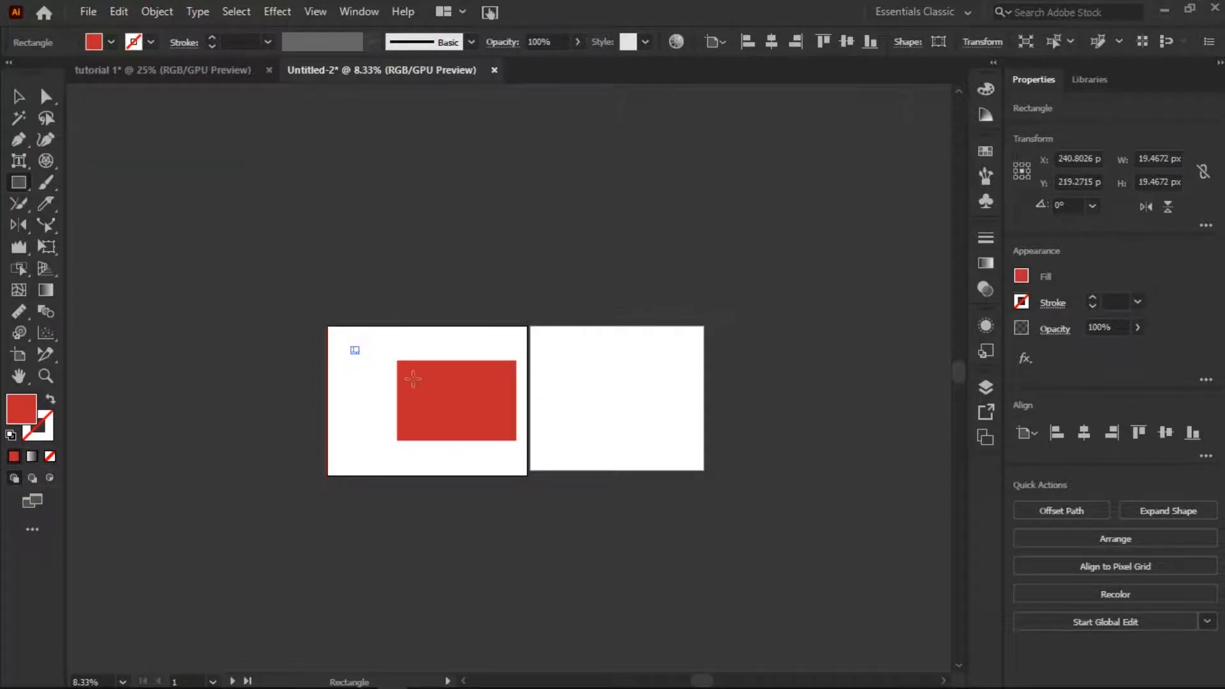
pyautogui.click(19, 97)
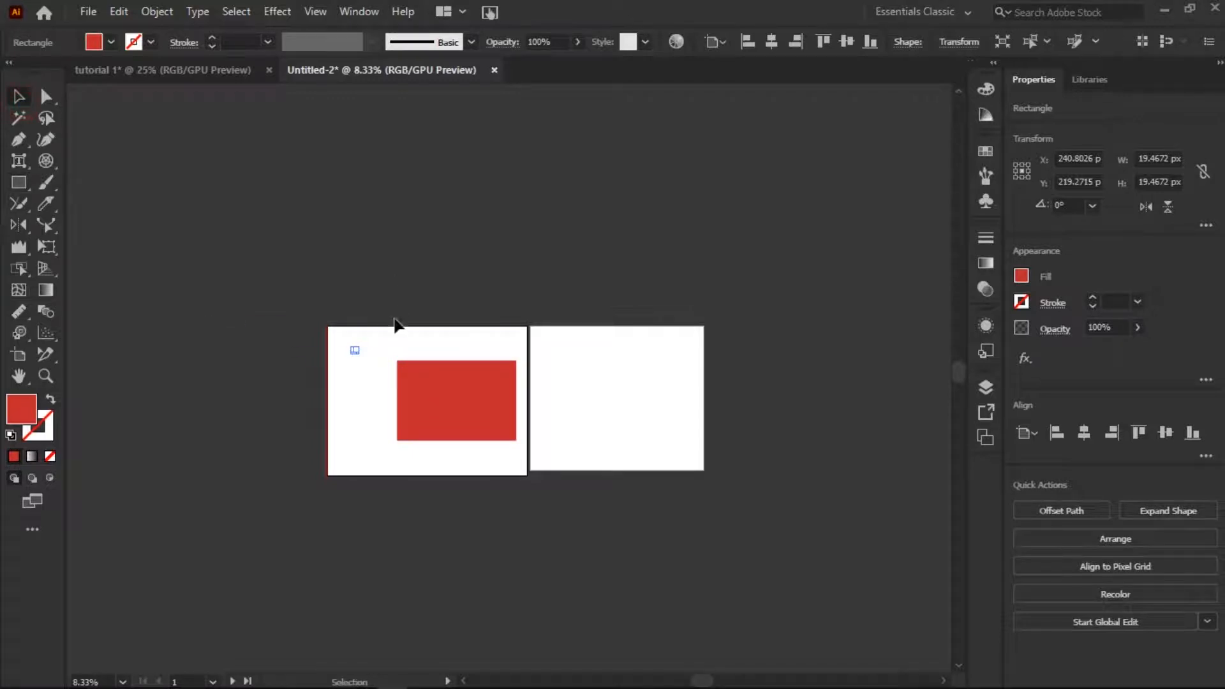
pyautogui.press('Delete')
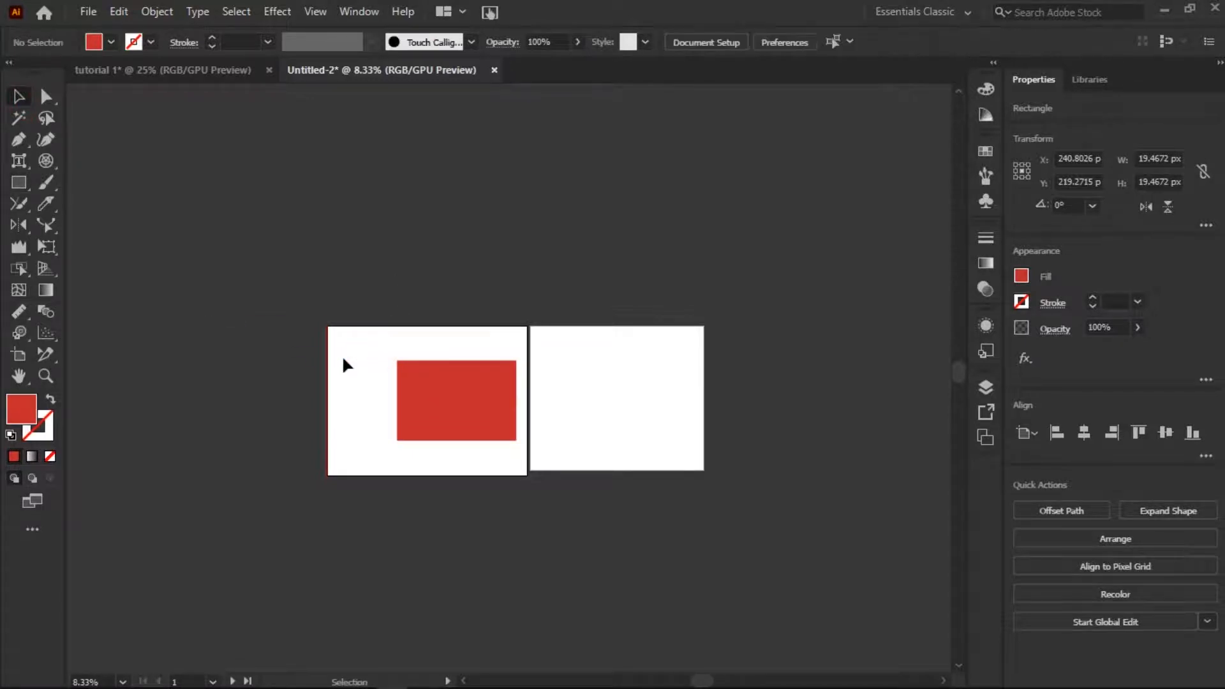
# Apply a white stroke color to the red rectangle.
pyautogui.click(486, 423)
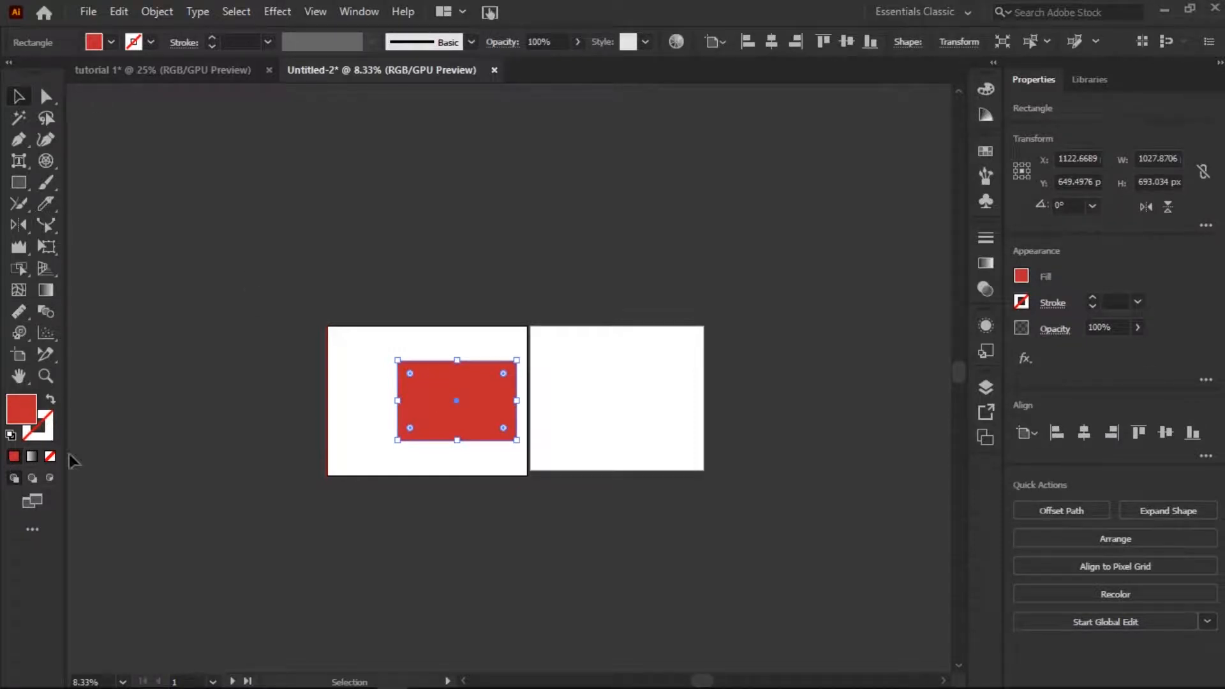
pyautogui.doubleClick(38, 431)
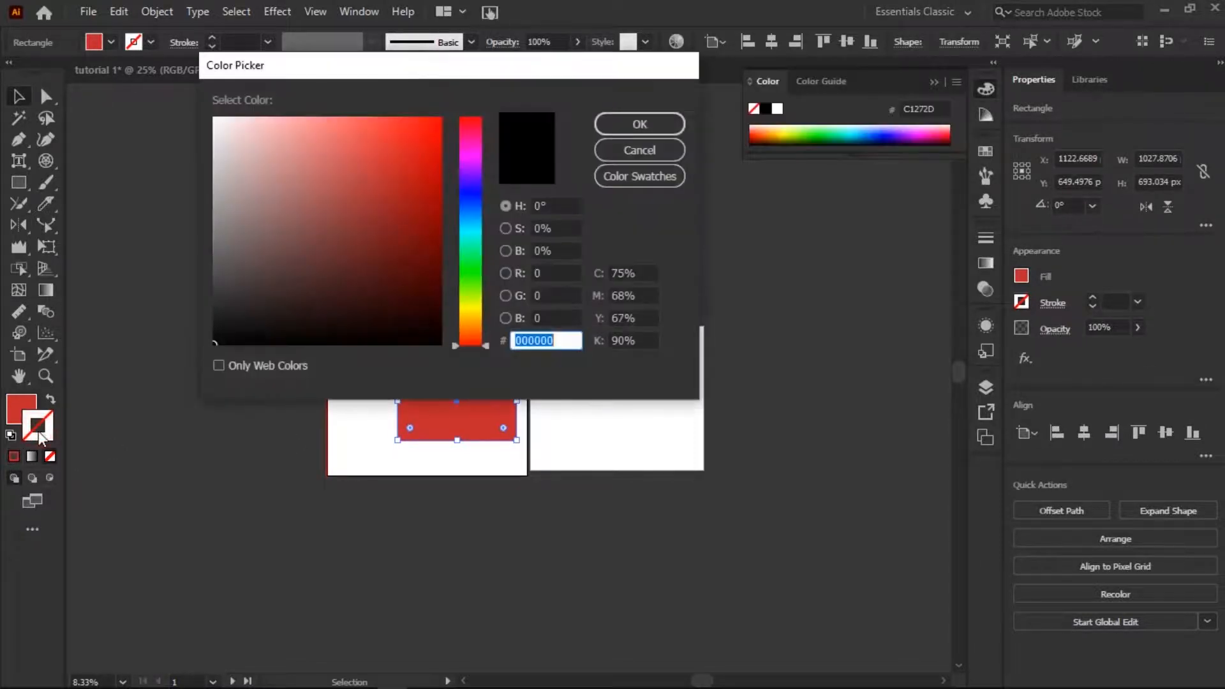
pyautogui.click(475, 193)
pyautogui.click(608, 123)
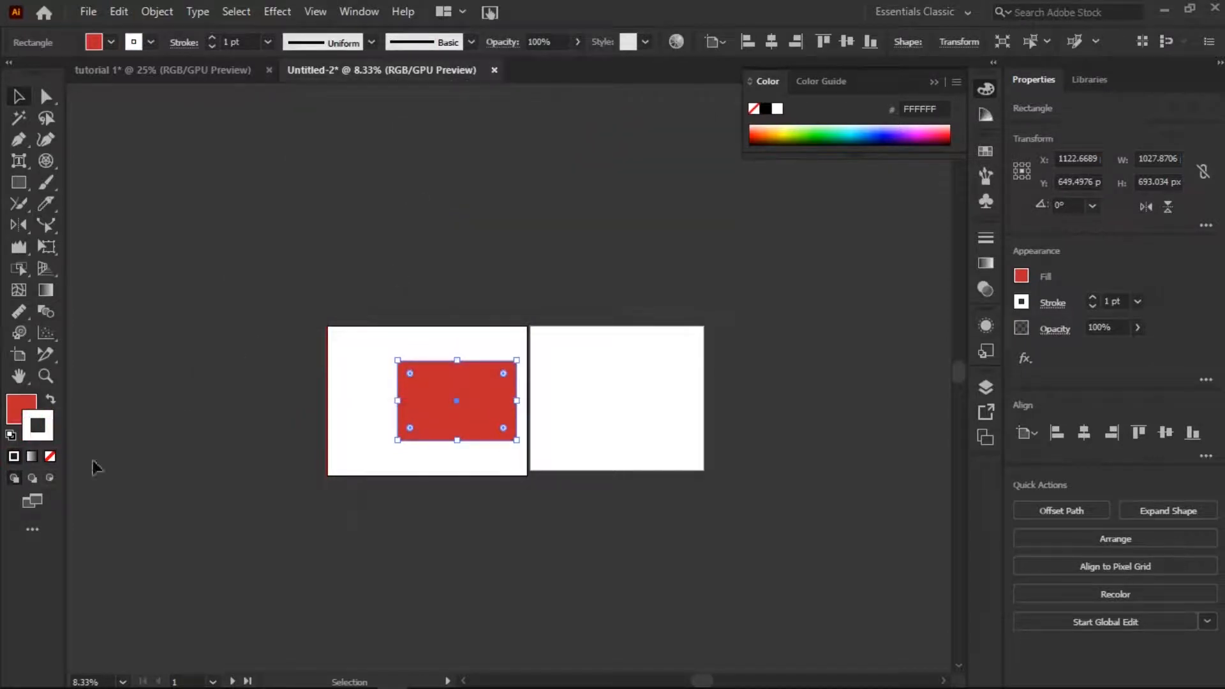
# Set the rectangle's stroke color to blue 3D0DD3 in the color picker.
pyautogui.doubleClick(31, 430)
pyautogui.moveTo(370, 186)
pyautogui.mouseDown()
pyautogui.moveTo(328, 205)
pyautogui.moveTo(418, 172)
pyautogui.moveTo(427, 155)
pyautogui.mouseUp()
pyautogui.click(464, 183)
pyautogui.click(623, 127)
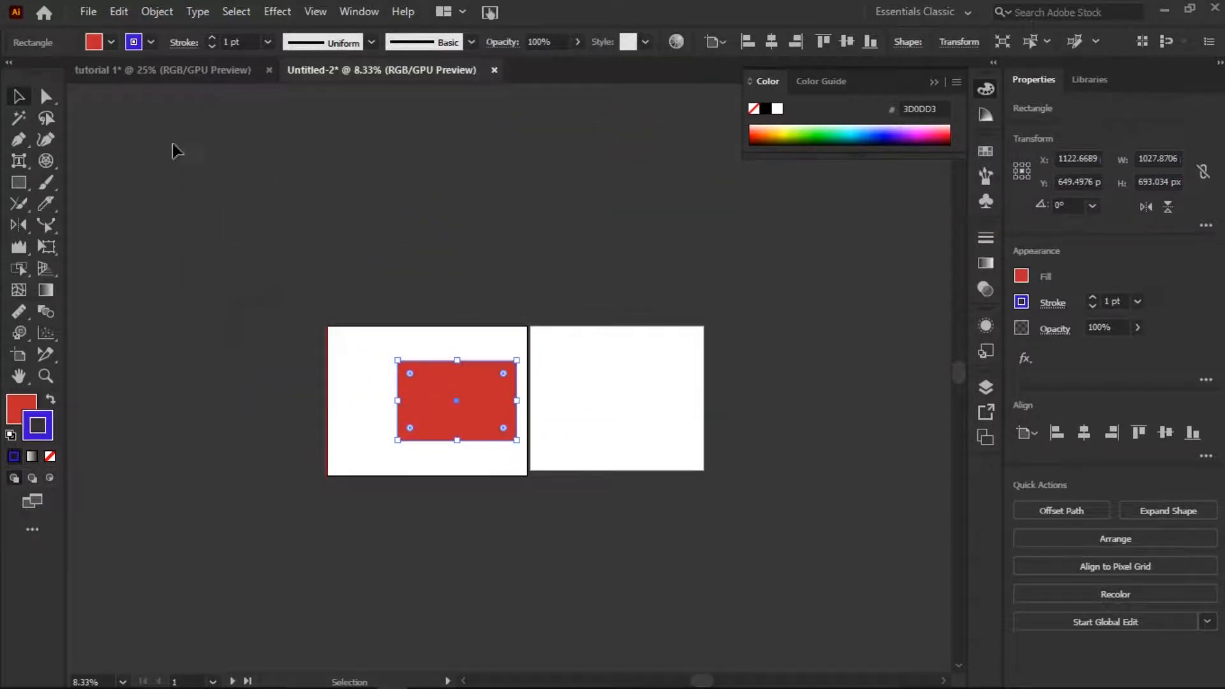
# Increase the rectangle's stroke weight to 10 pt and deselect it.
pyautogui.click(365, 372)
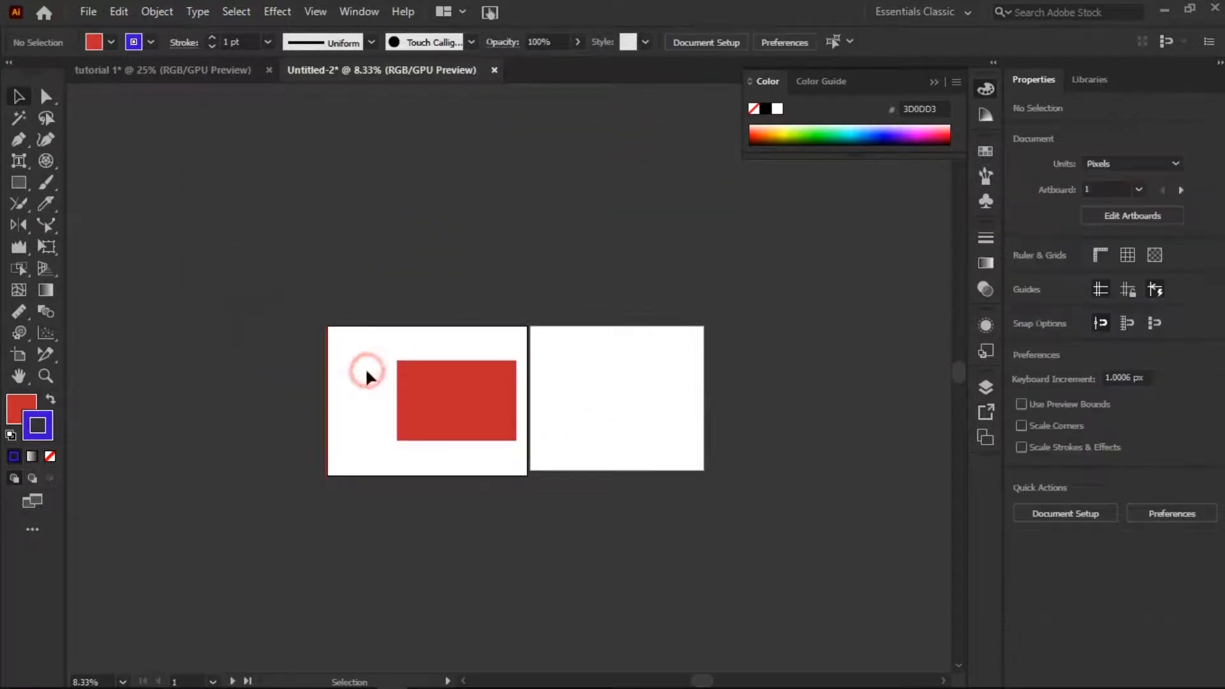
pyautogui.click(421, 391)
pyautogui.click(212, 35)
pyautogui.click(212, 36)
pyautogui.click(212, 35)
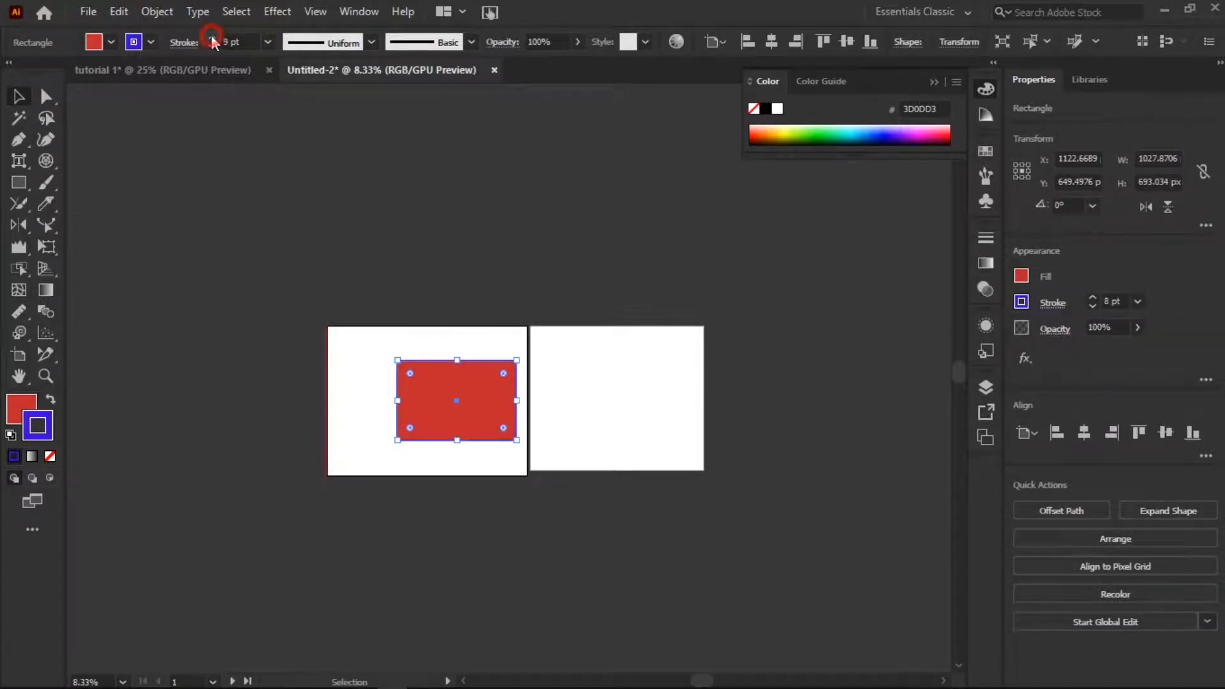
pyautogui.click(355, 355)
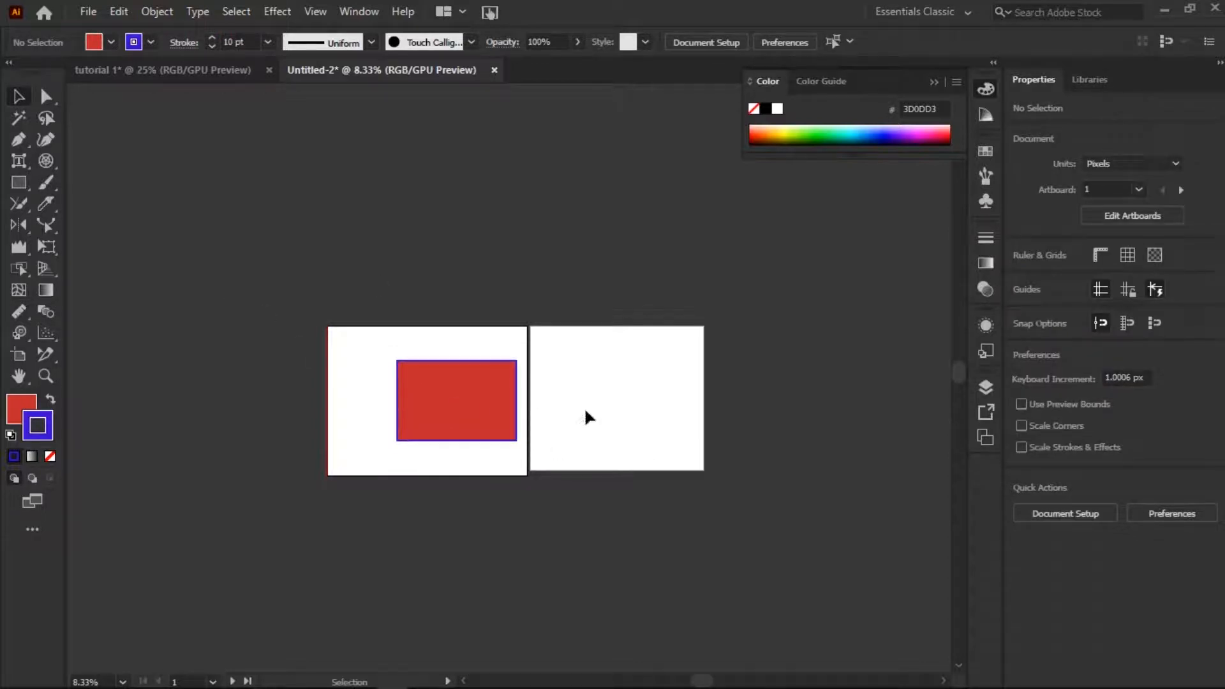
# Set the rectangle's stroke weight to 70 pt and move the rectangle slightly to the left on its artboard.
pyautogui.click(475, 383)
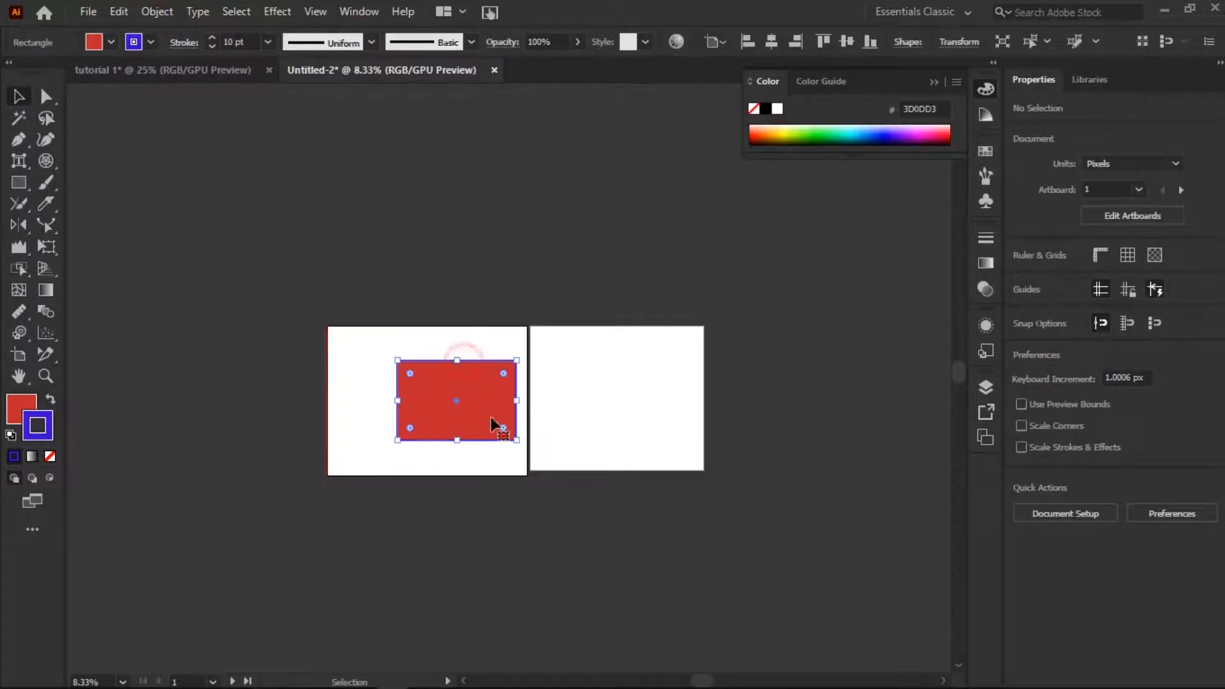
pyautogui.click(229, 40)
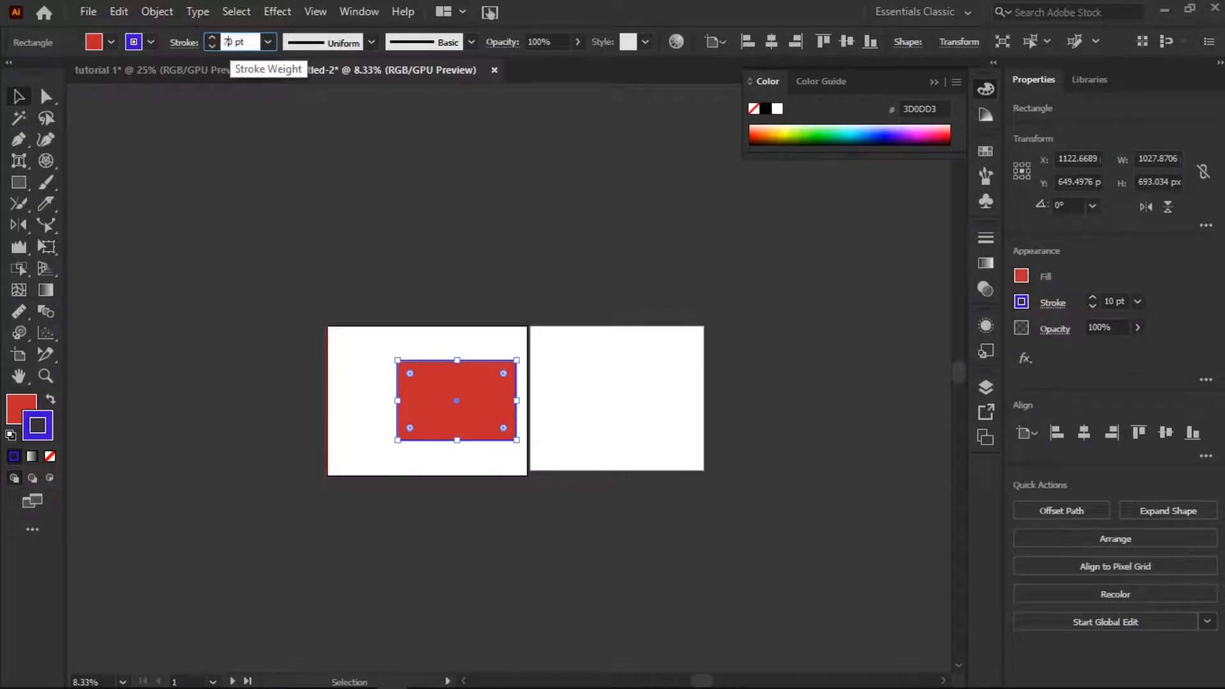
pyautogui.click(390, 431)
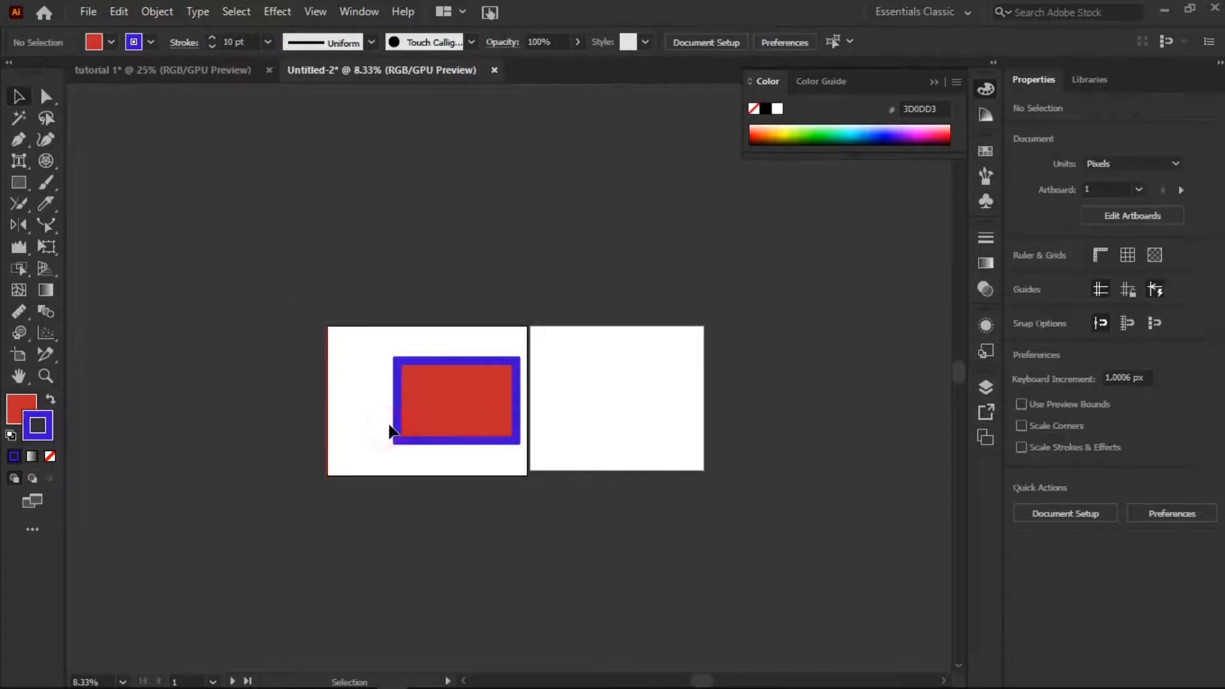
pyautogui.click(450, 414)
pyautogui.moveTo(479, 398); pyautogui.dragTo(462, 398)
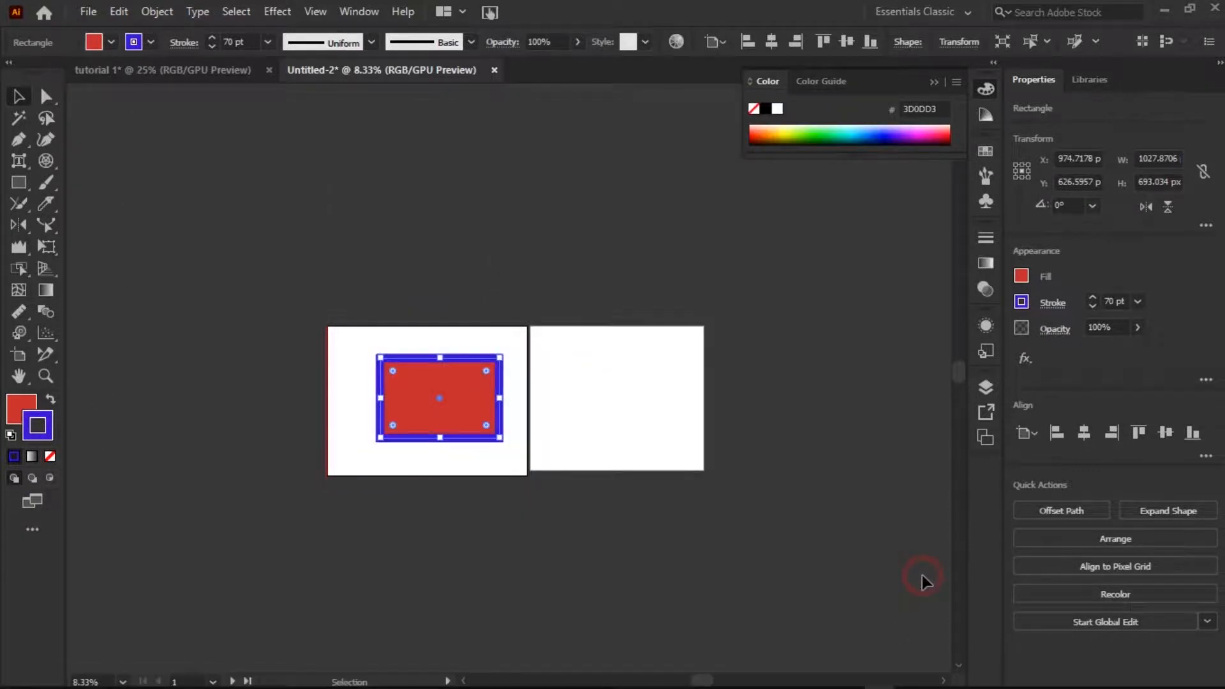
# Swap the rectangle's fill and stroke colors repeatedly, ending with a blue fill and a red stroke.
pyautogui.click(50, 402)
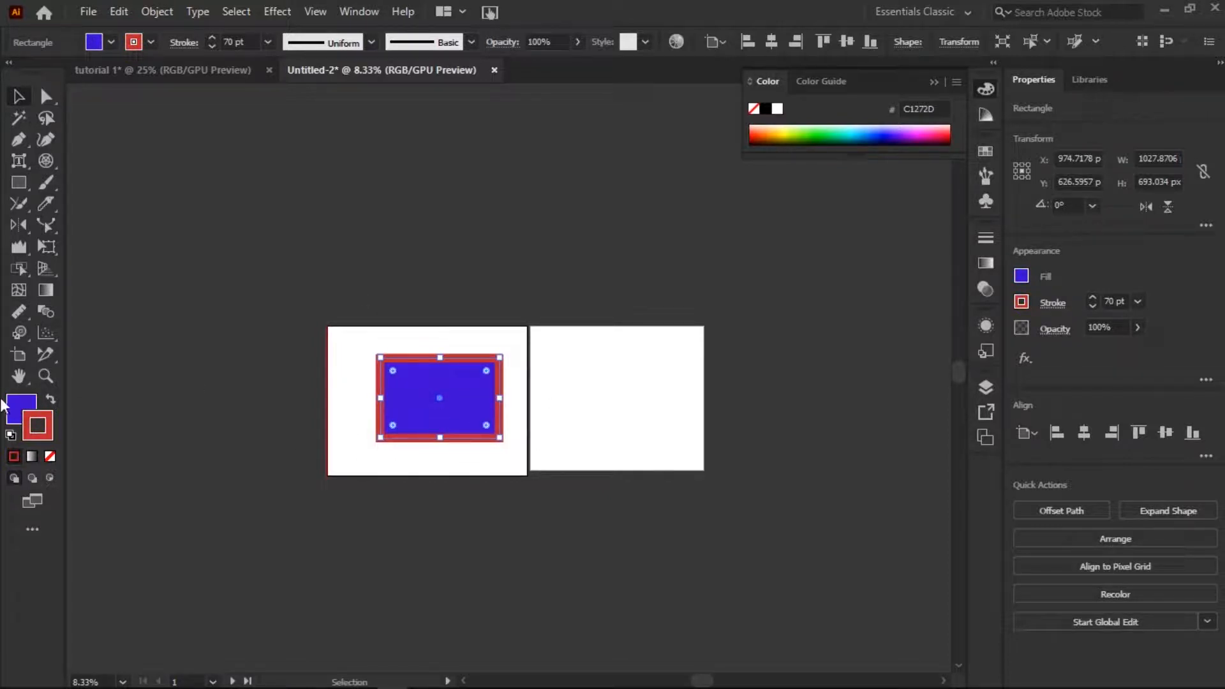
pyautogui.click(50, 400)
pyautogui.click(50, 401)
pyautogui.click(50, 400)
pyautogui.click(51, 400)
pyautogui.click(51, 401)
pyautogui.click(50, 400)
pyautogui.click(51, 400)
pyautogui.click(50, 401)
pyautogui.click(432, 268)
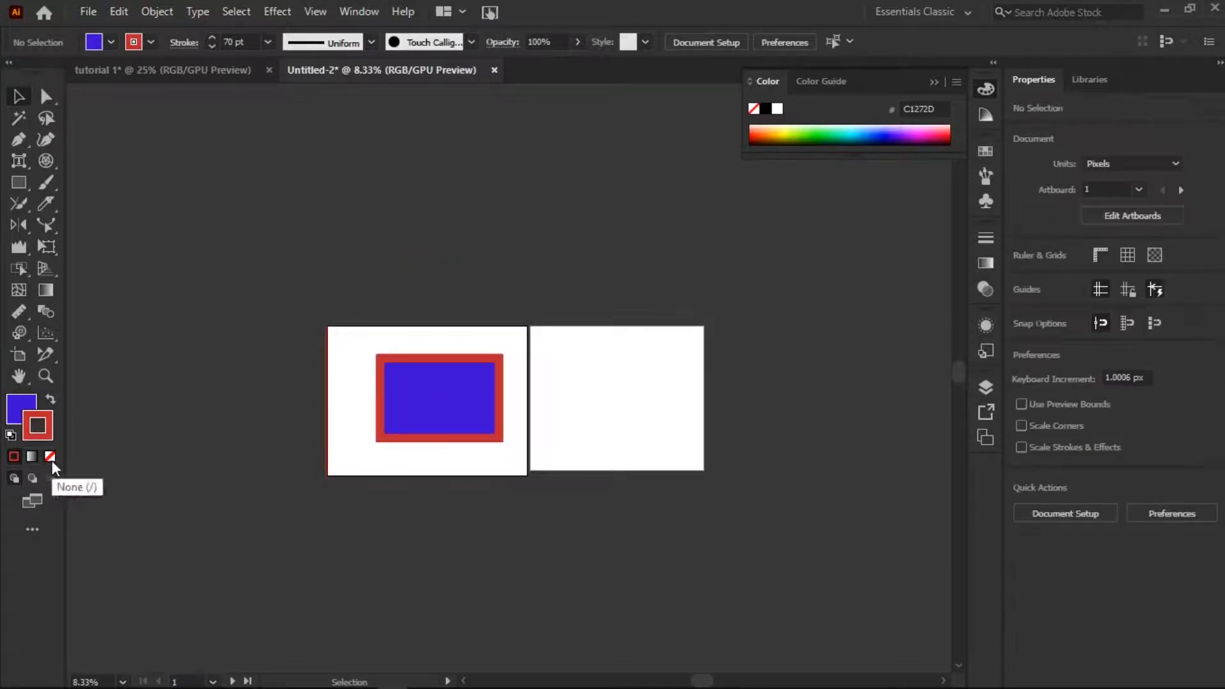
# Try setting the rectangle's stroke to None and undo the change.
pyautogui.click(437, 387)
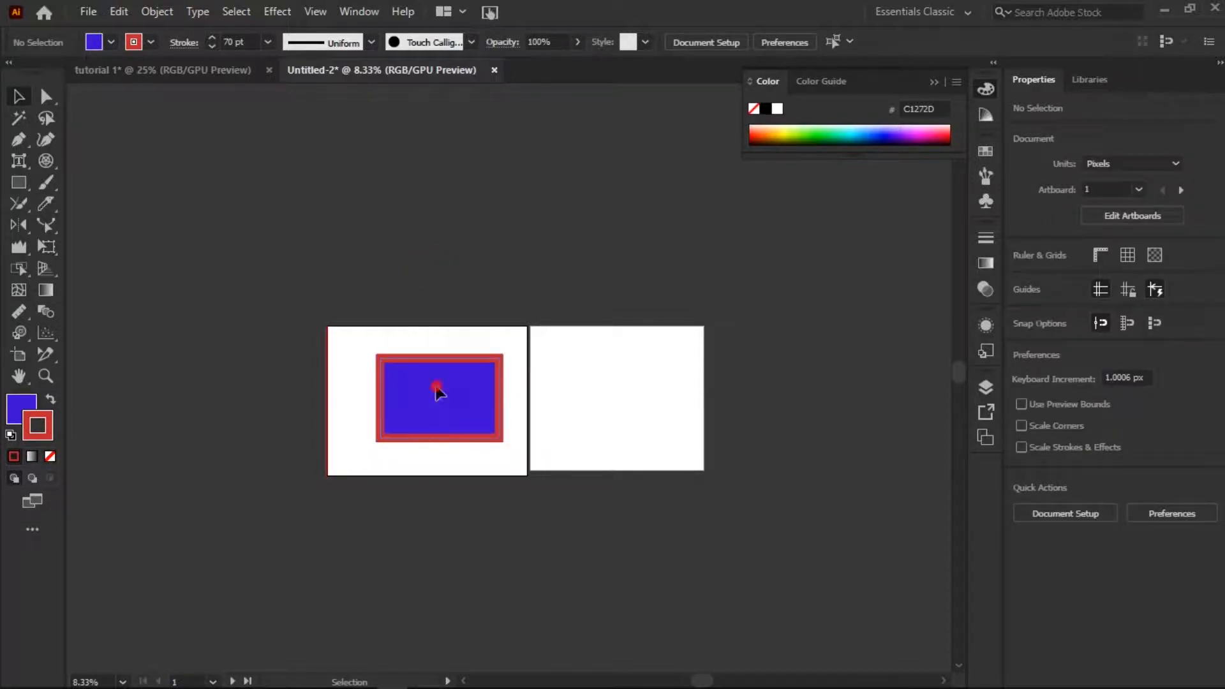
pyautogui.click(56, 459)
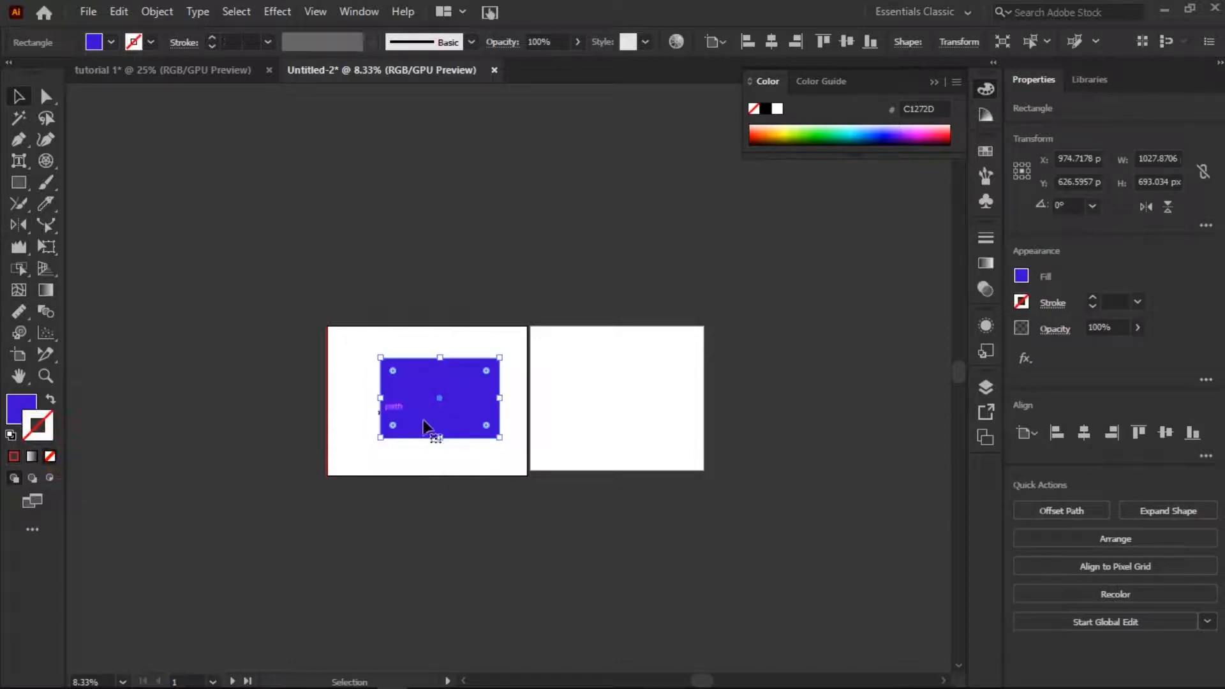
pyautogui.hotkey('ctrl', 'z')
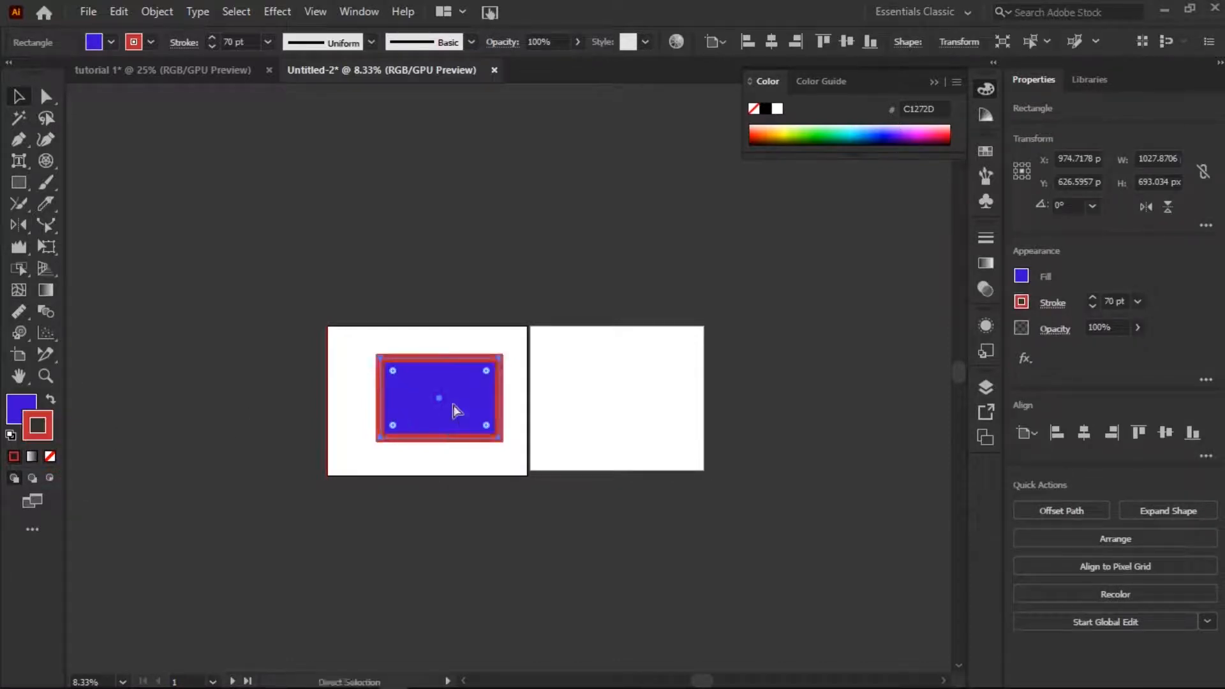
# Try setting the rectangle's fill to None and undo the change.
pyautogui.click(20, 404)
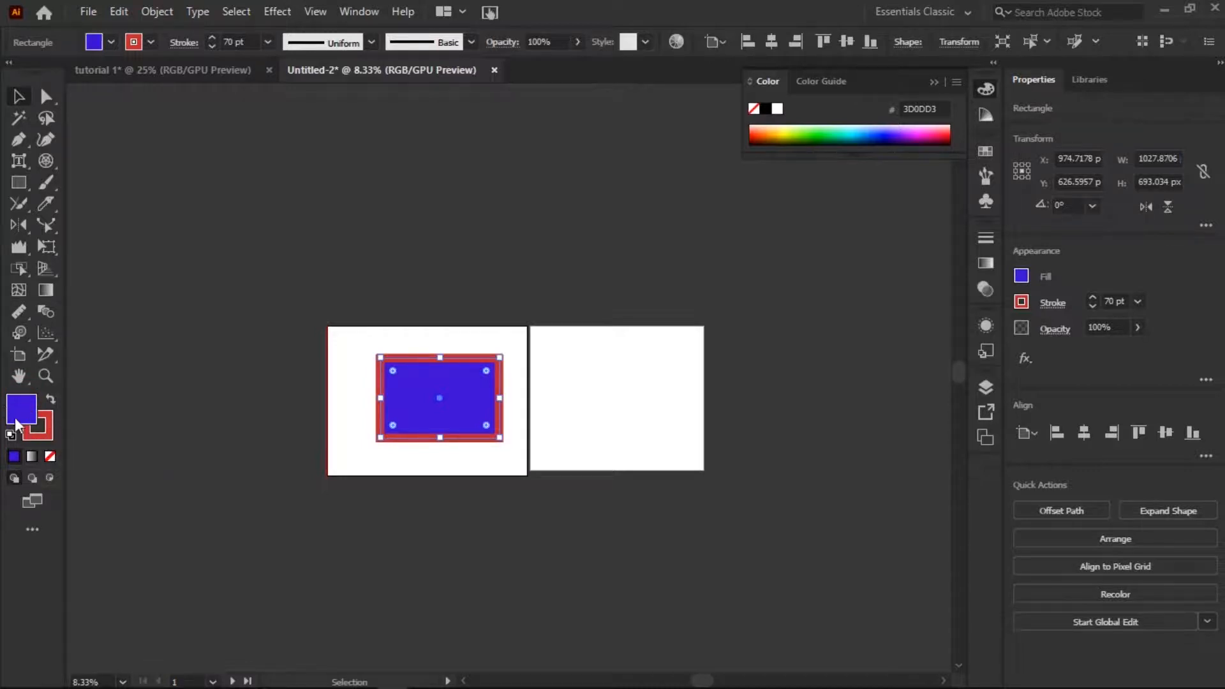
pyautogui.click(51, 456)
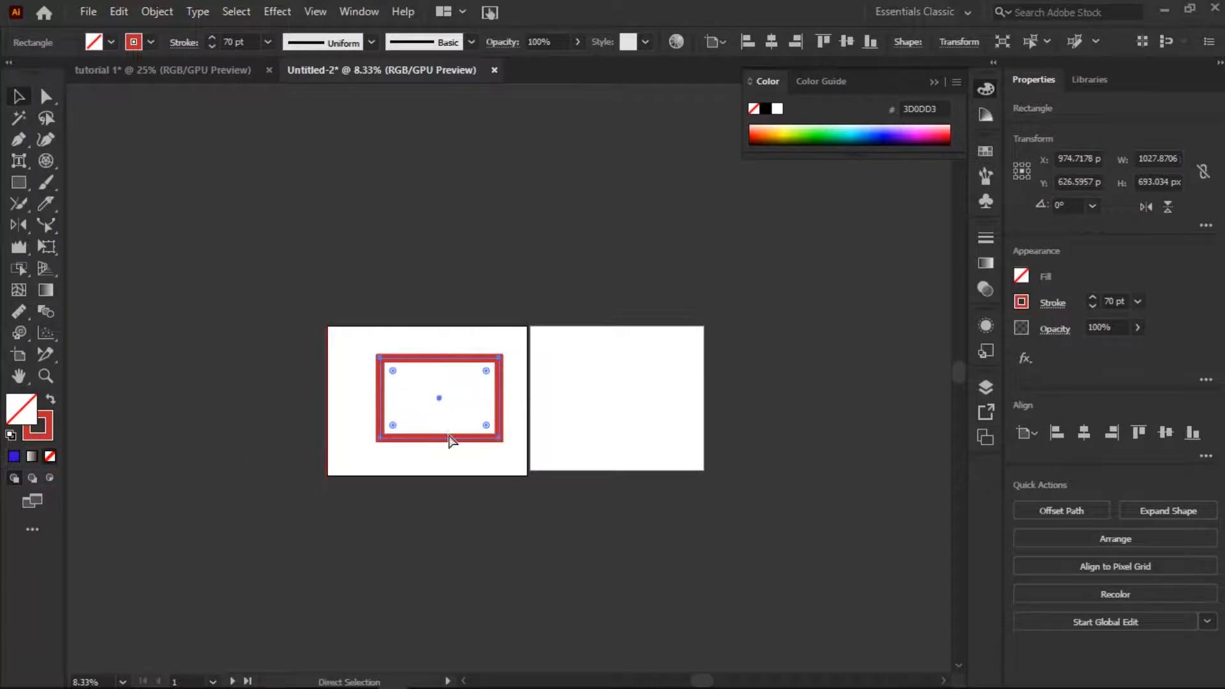
pyautogui.hotkey('ctrl', 'z')
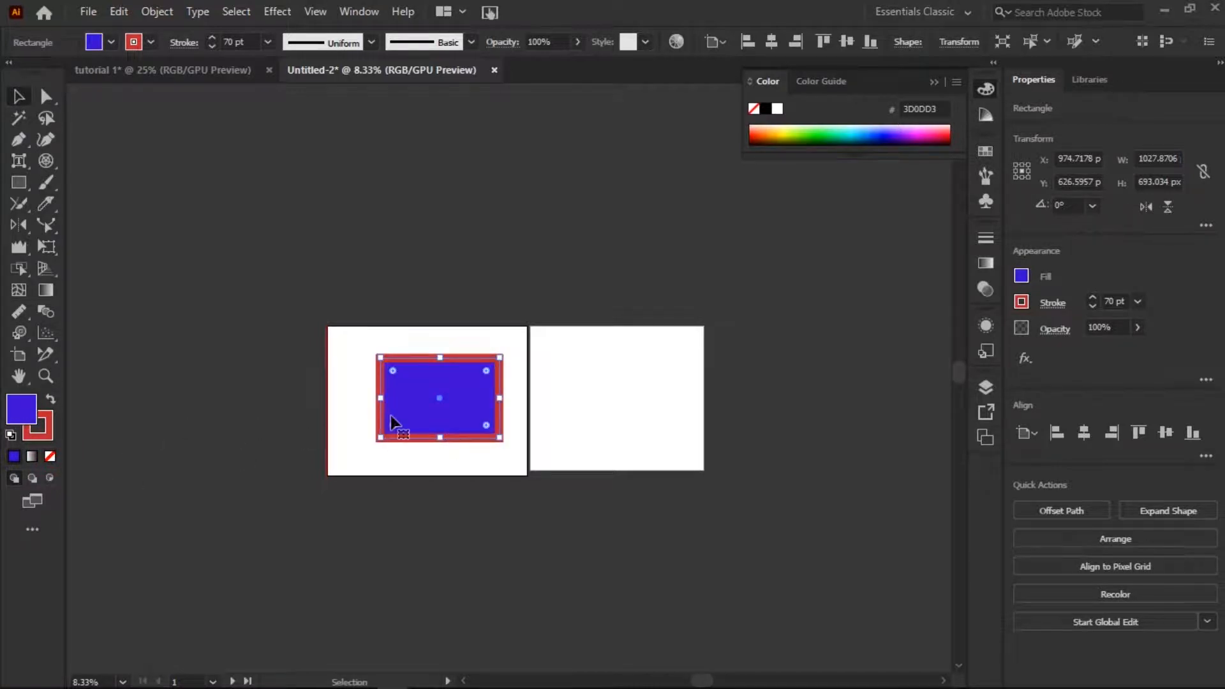
# Apply a linear gradient fill to the rectangle and set the gradient's starting color stop to red.
pyautogui.click(33, 455)
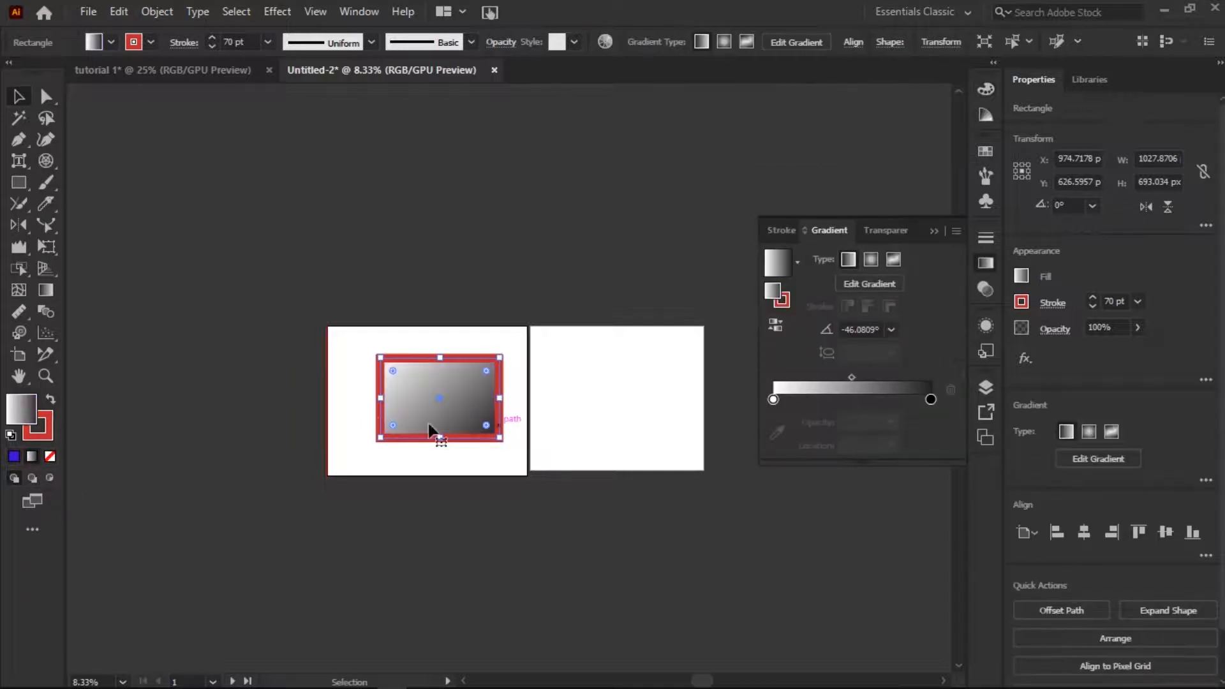
pyautogui.click(773, 400)
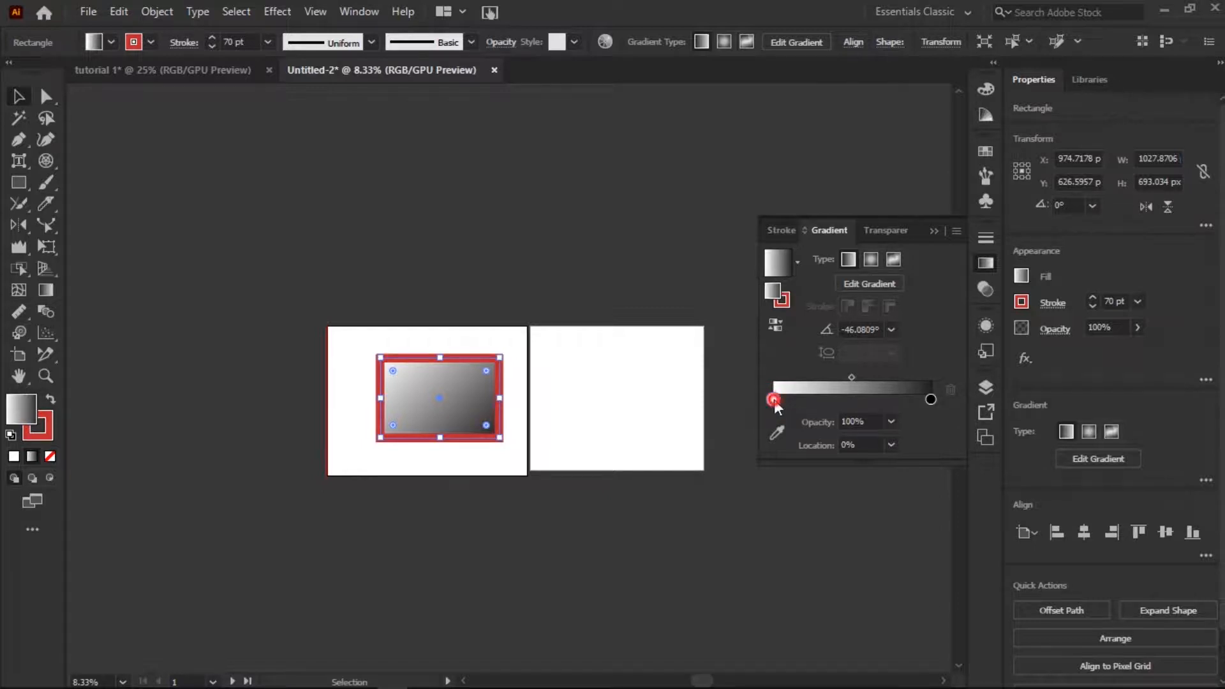
pyautogui.doubleClick(773, 400)
pyautogui.click(700, 495)
pyautogui.click(700, 525)
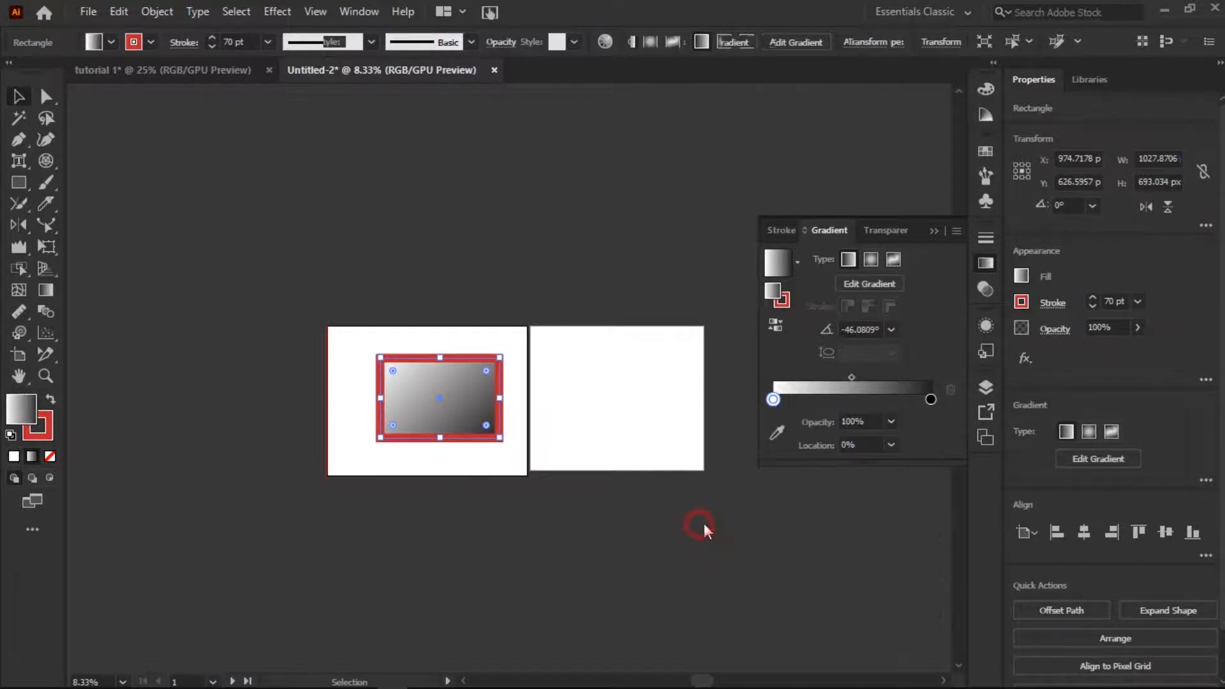
pyautogui.click(481, 356)
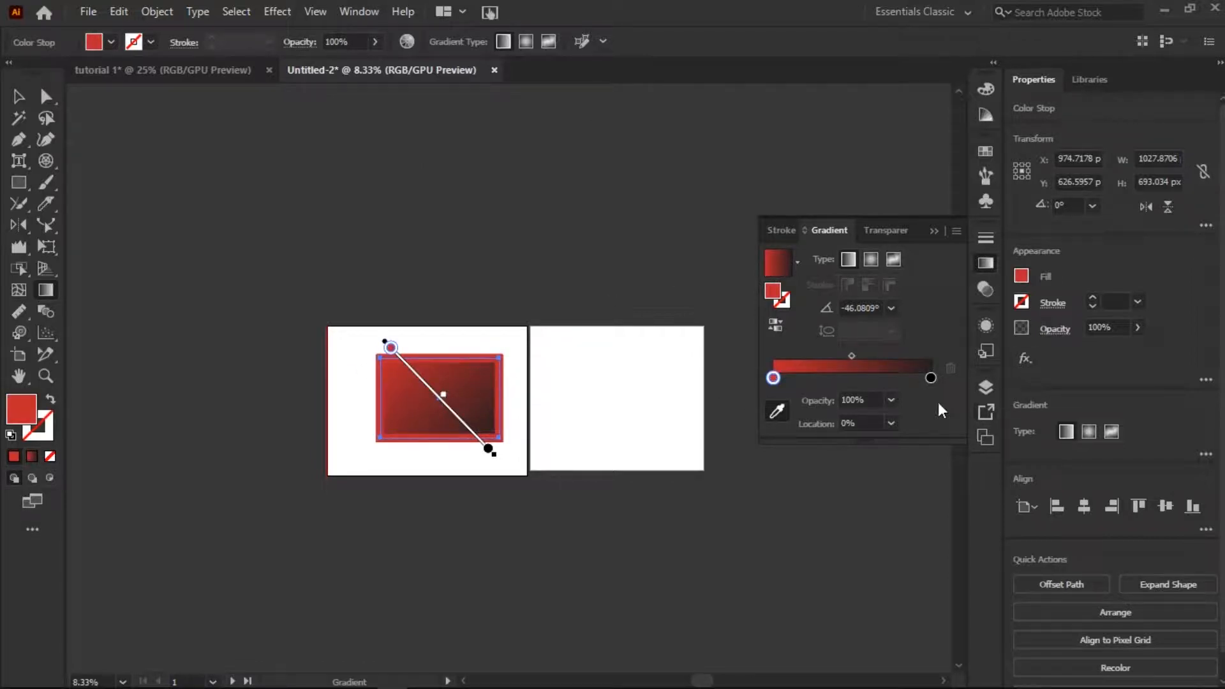
# Set the gradient's ending color stop to green and redraw the gradient's direction diagonally across the rectangle's middle.
pyautogui.doubleClick(930, 377)
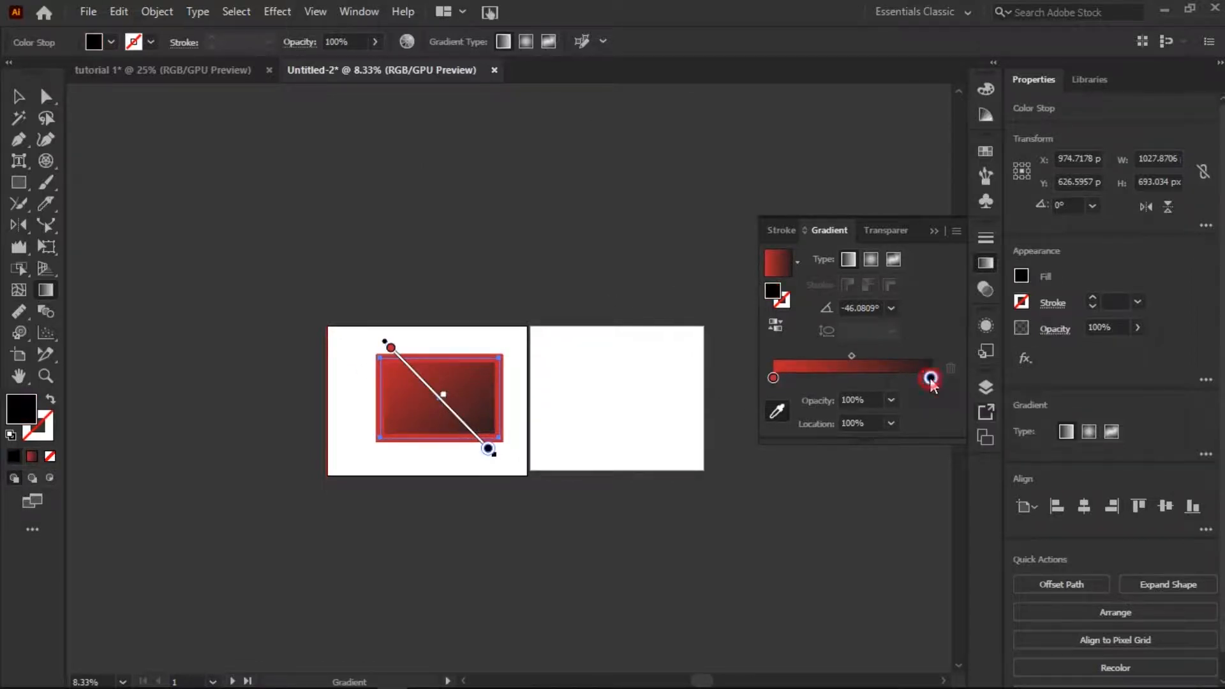
pyautogui.click(1020, 276)
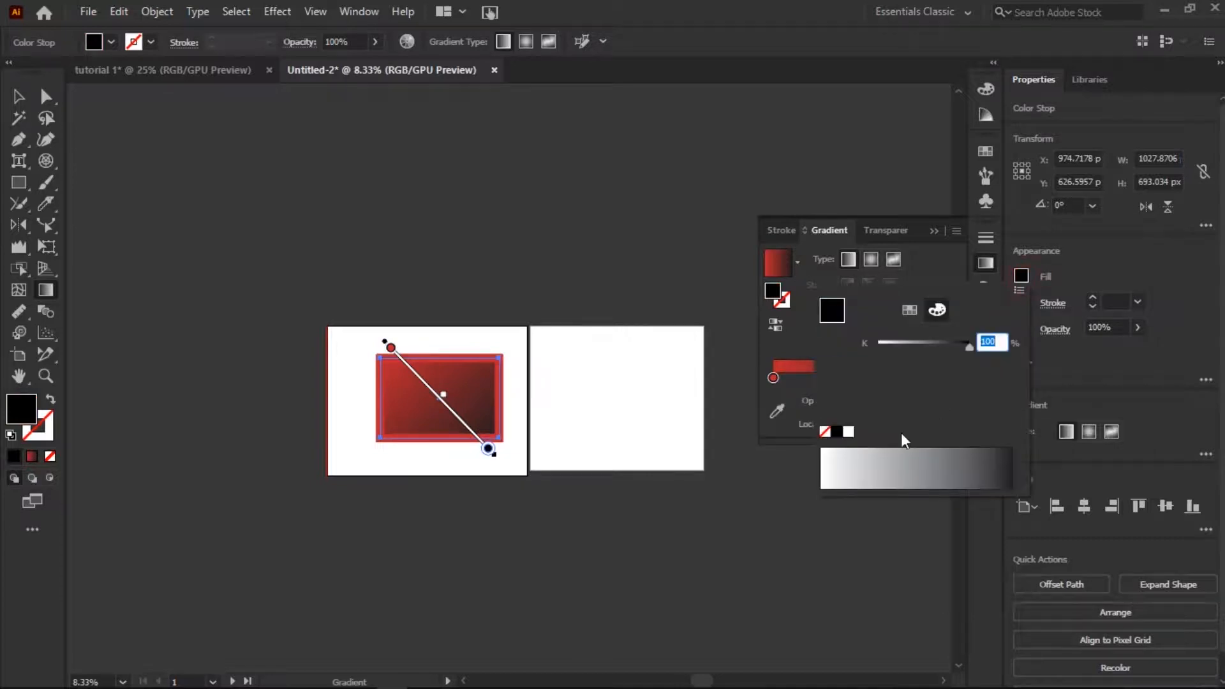
pyautogui.click(934, 455)
pyautogui.click(984, 456)
pyautogui.click(912, 470)
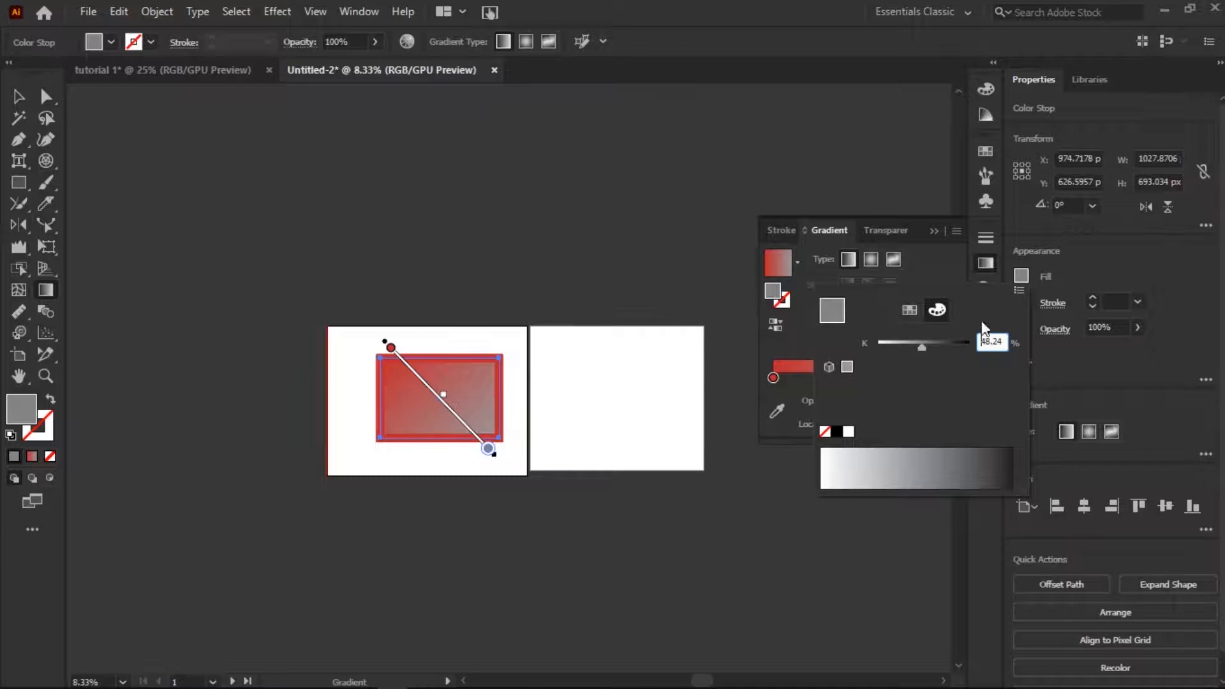
pyautogui.click(910, 310)
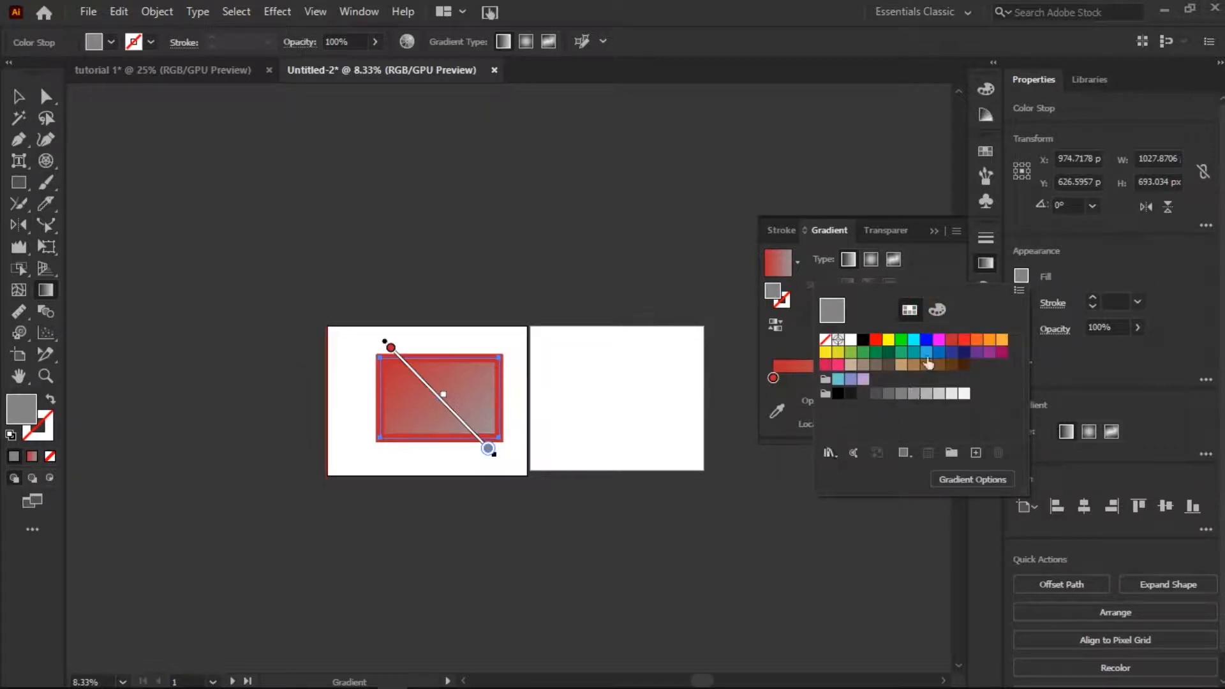
pyautogui.click(901, 340)
pyautogui.click(1143, 401)
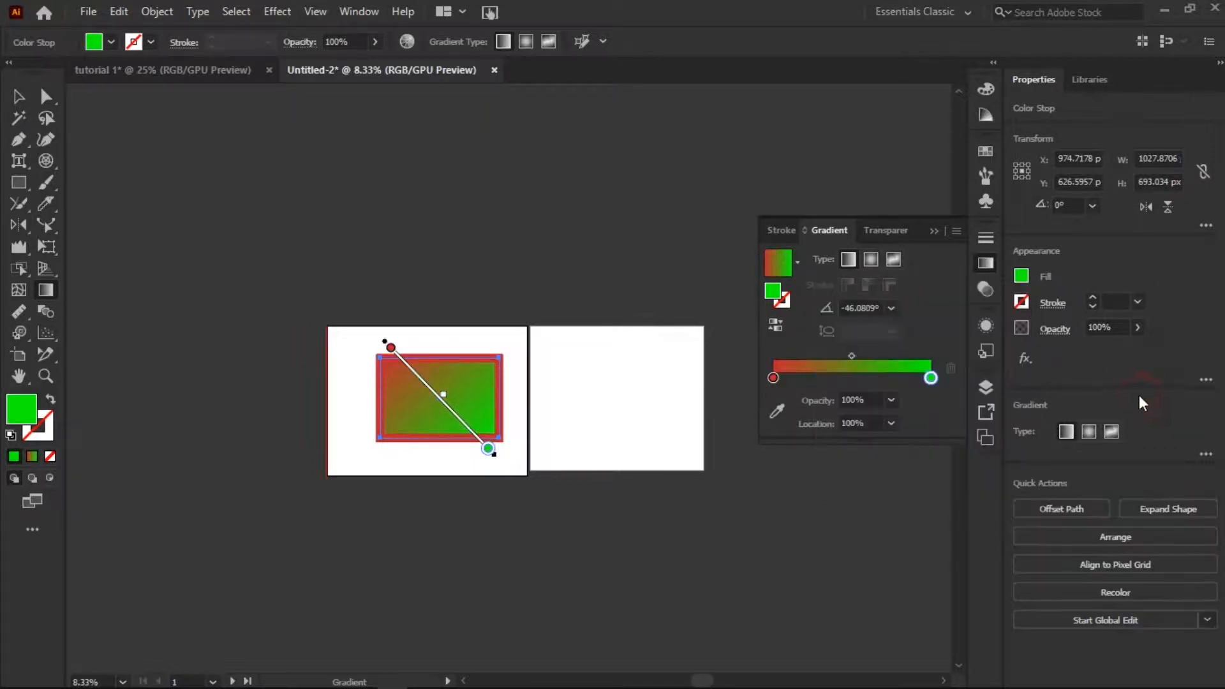
pyautogui.click(928, 230)
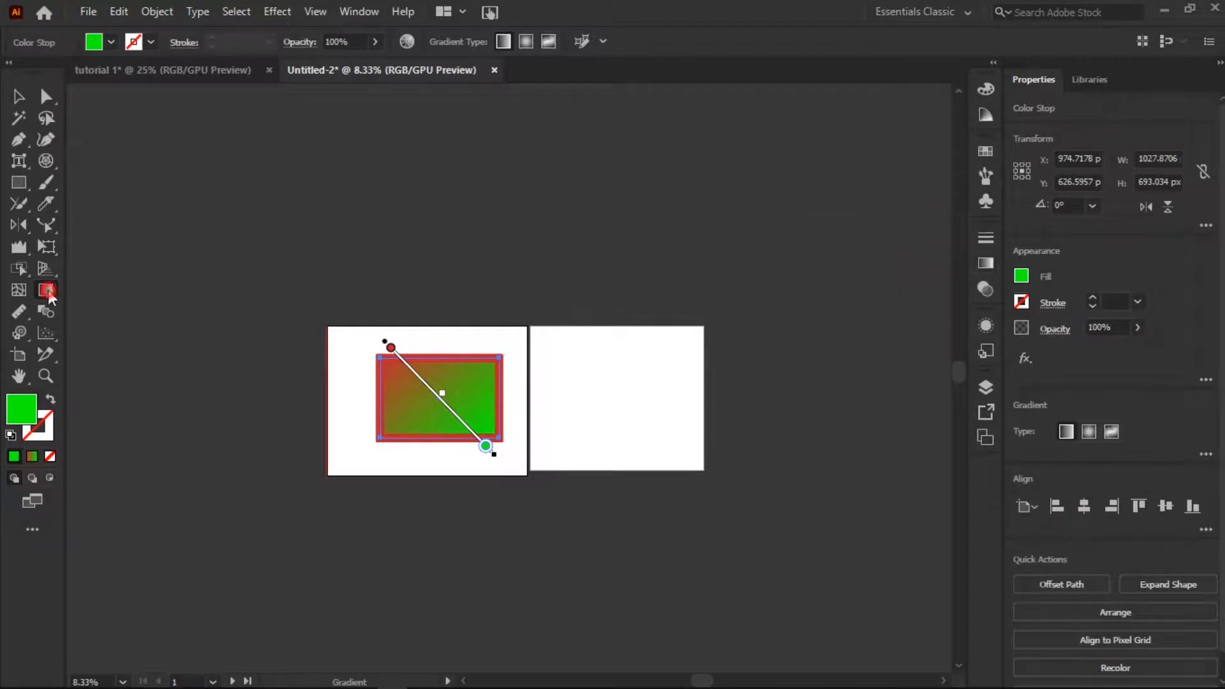
pyautogui.moveTo(409, 392)
pyautogui.mouseDown()
pyautogui.moveTo(484, 402)
pyautogui.moveTo(424, 402)
pyautogui.moveTo(425, 387)
pyautogui.moveTo(470, 403)
pyautogui.moveTo(461, 410)
pyautogui.mouseUp()
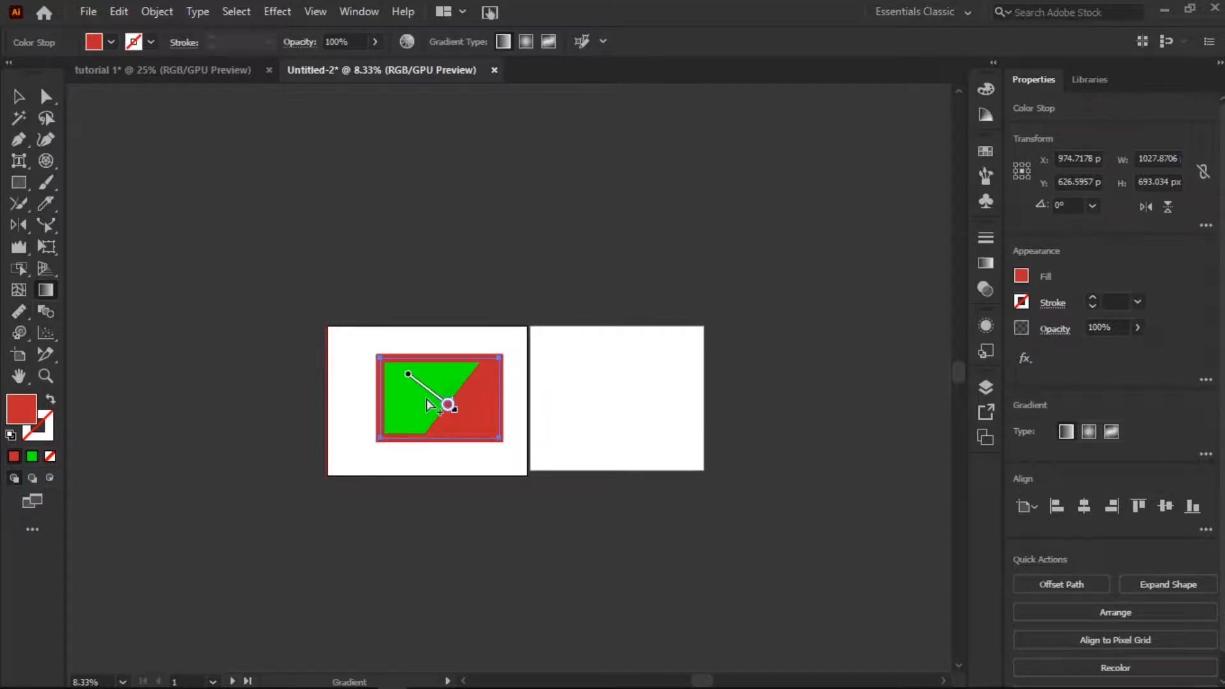
# Switch the rectangle's fill to solid red and back to the gradient.
pyautogui.click(16, 456)
pyautogui.click(18, 96)
pyautogui.click(15, 456)
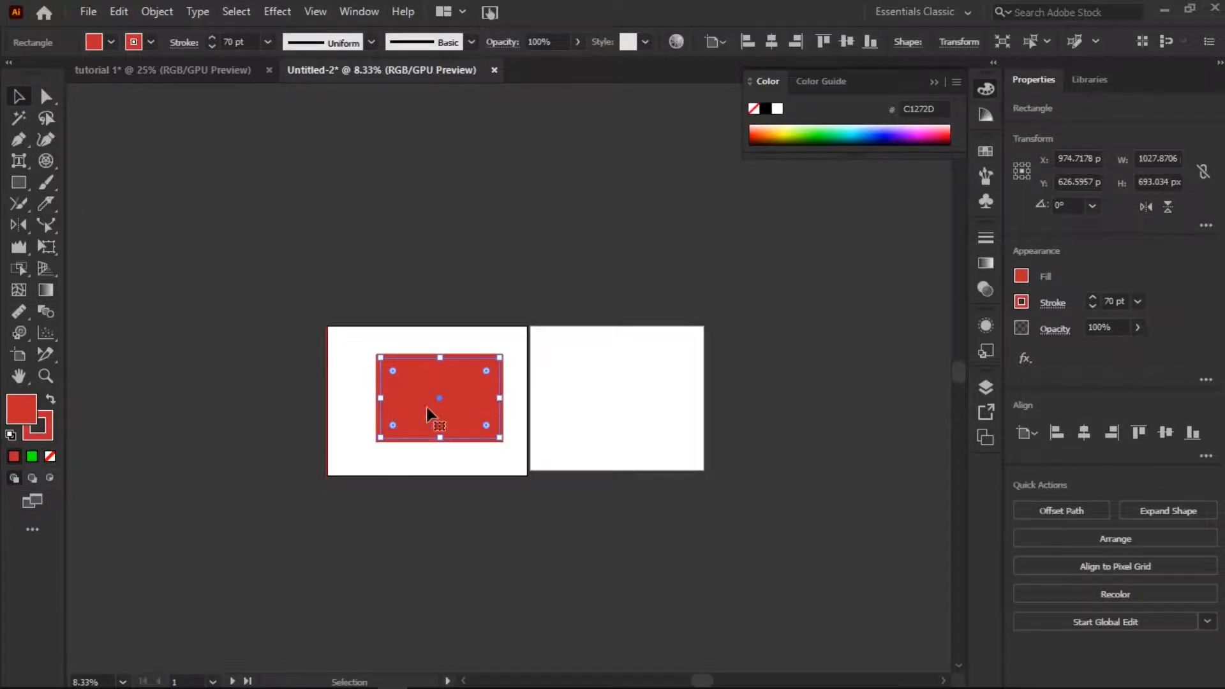
pyautogui.click(32, 456)
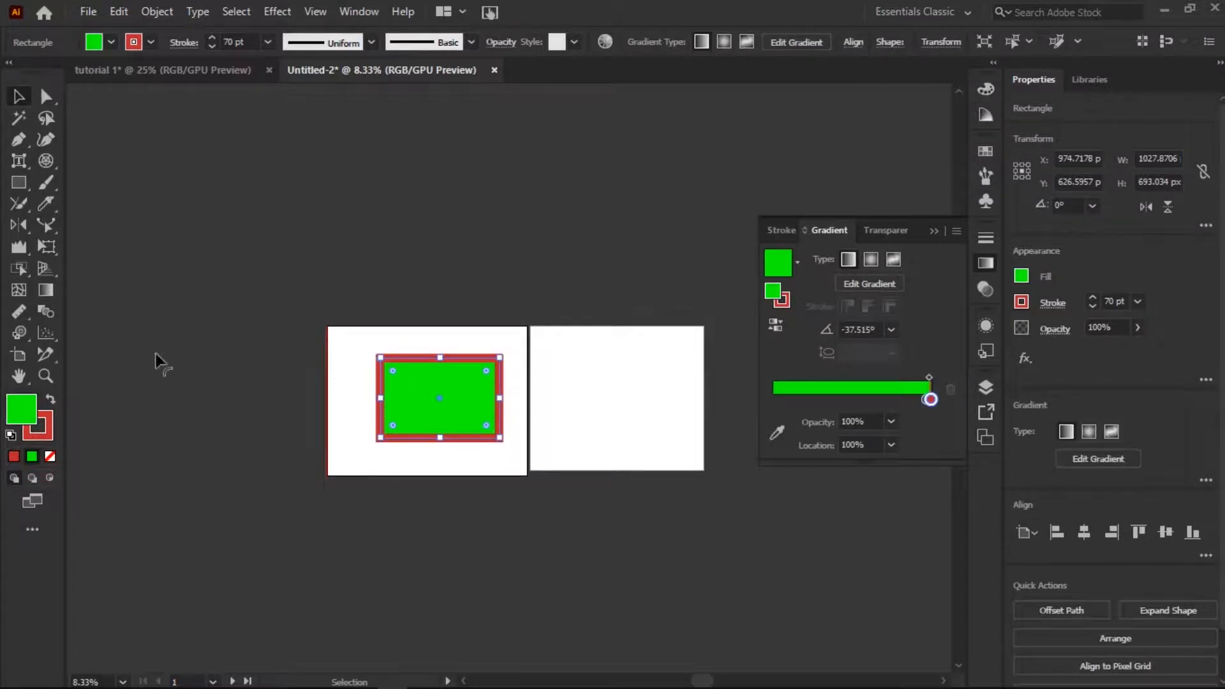
pyautogui.click(51, 481)
pyautogui.moveTo(399, 399)
pyautogui.mouseDown()
pyautogui.moveTo(458, 448)
pyautogui.moveTo(375, 374)
pyautogui.moveTo(381, 394)
pyautogui.mouseUp()
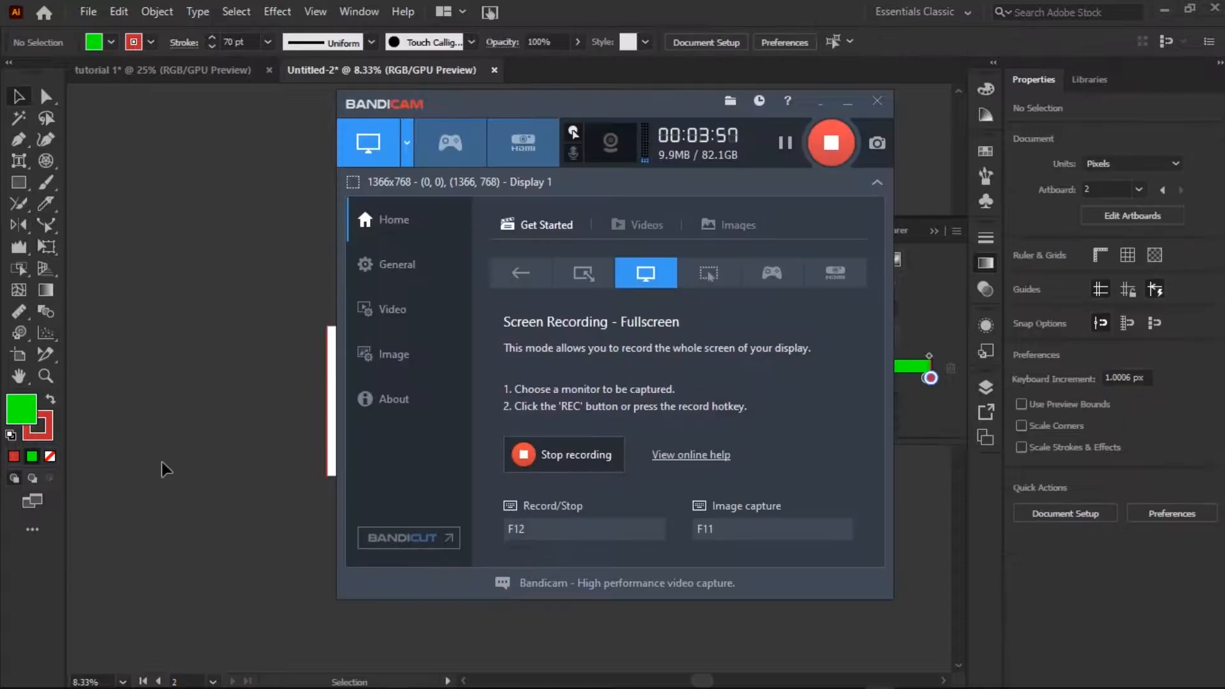
pyautogui.click(162, 462)
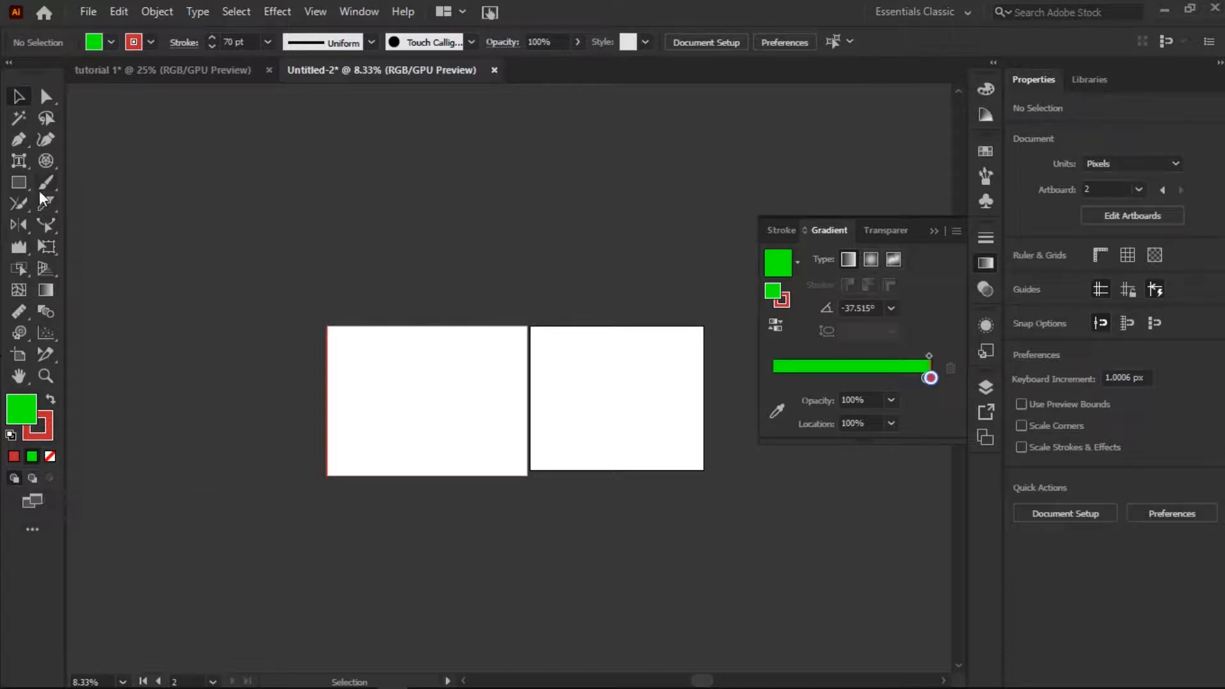
# Draw a rectangle about 1308 by 537 px on the first artboard and move it to the artboard's center.
pyautogui.click(18, 185)
pyautogui.moveTo(335, 338); pyautogui.dragTo(487, 406)
pyautogui.click(18, 97)
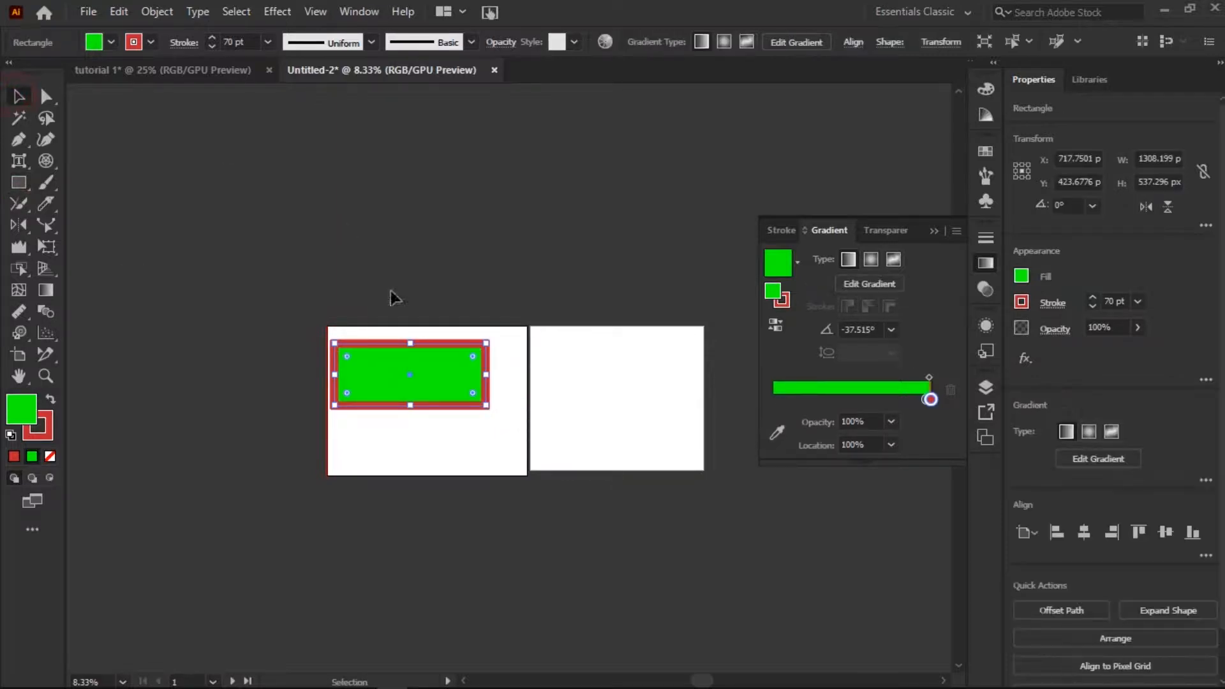
pyautogui.moveTo(397, 343); pyautogui.dragTo(414, 366)
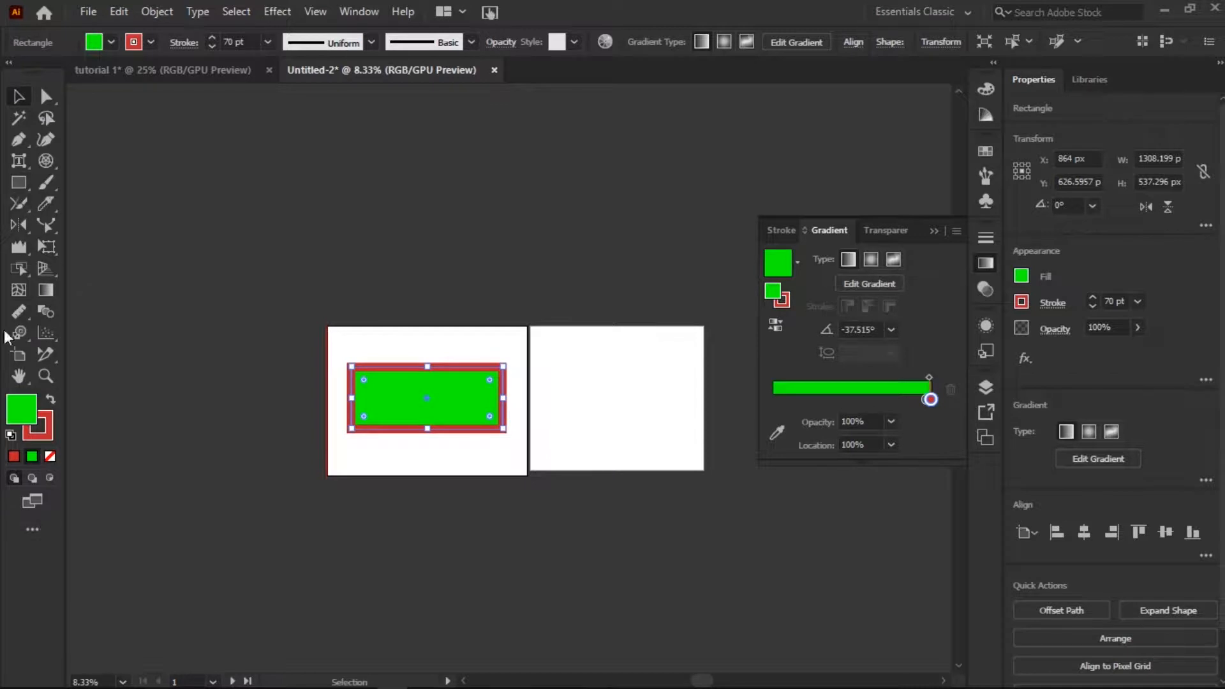
# Draw a vertical rectangle about 364 by 724 px behind the wide rectangle using Draw Behind mode.
pyautogui.click(18, 184)
pyautogui.moveTo(459, 370)
pyautogui.mouseDown()
pyautogui.moveTo(532, 482)
pyautogui.moveTo(514, 487)
pyautogui.mouseUp()
pyautogui.hotkey('ctrl', 'z')
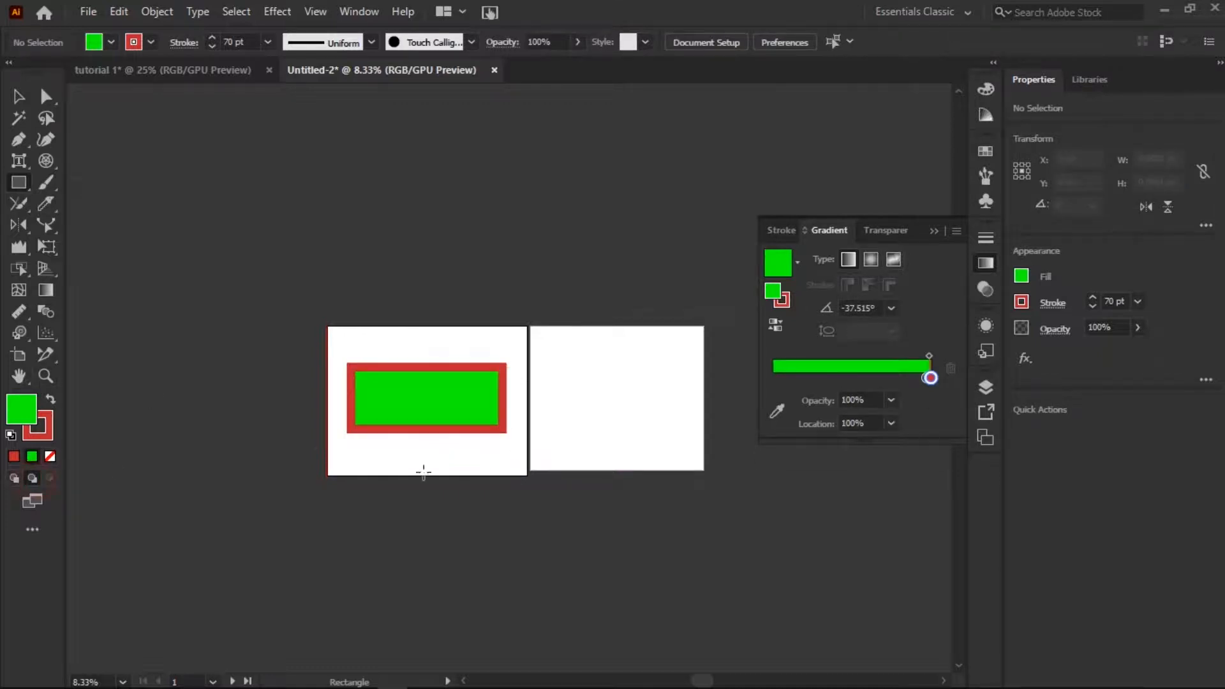
pyautogui.moveTo(460, 386); pyautogui.dragTo(504, 469)
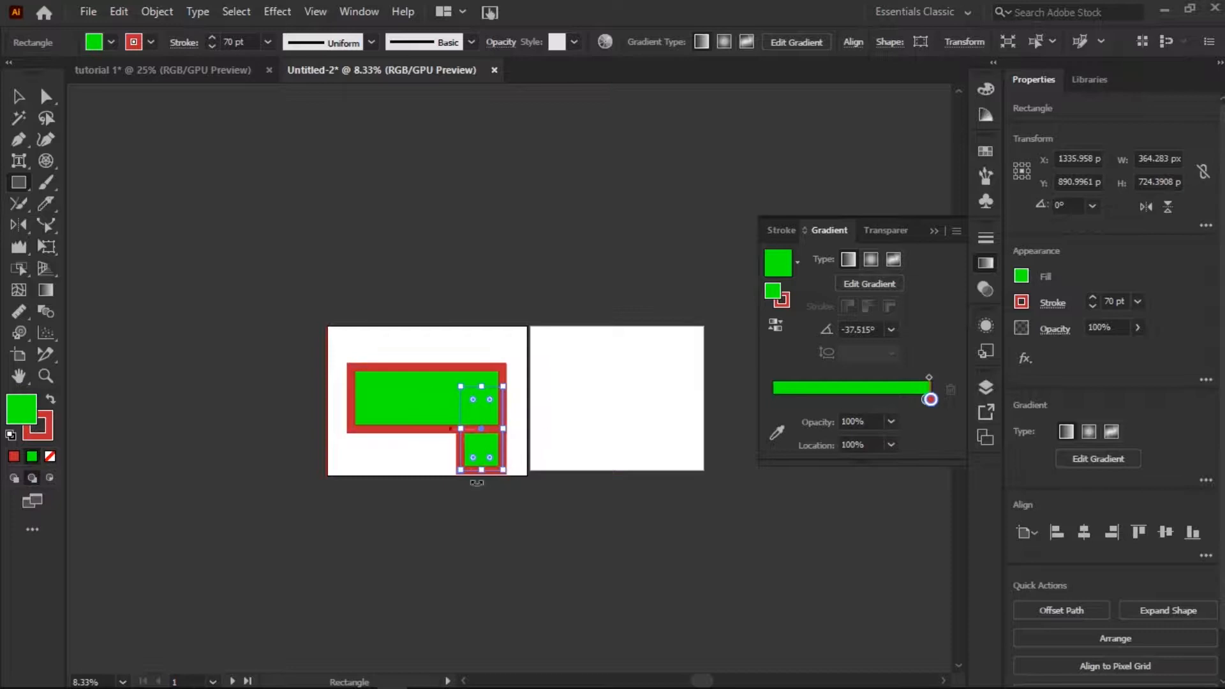
# Draw rectangles inside the vertical rectangle using Draw Inside mode, the last one about 895 by 228 px.
pyautogui.click(47, 478)
pyautogui.moveTo(357, 398); pyautogui.dragTo(452, 474)
pyautogui.moveTo(379, 379); pyautogui.dragTo(460, 399)
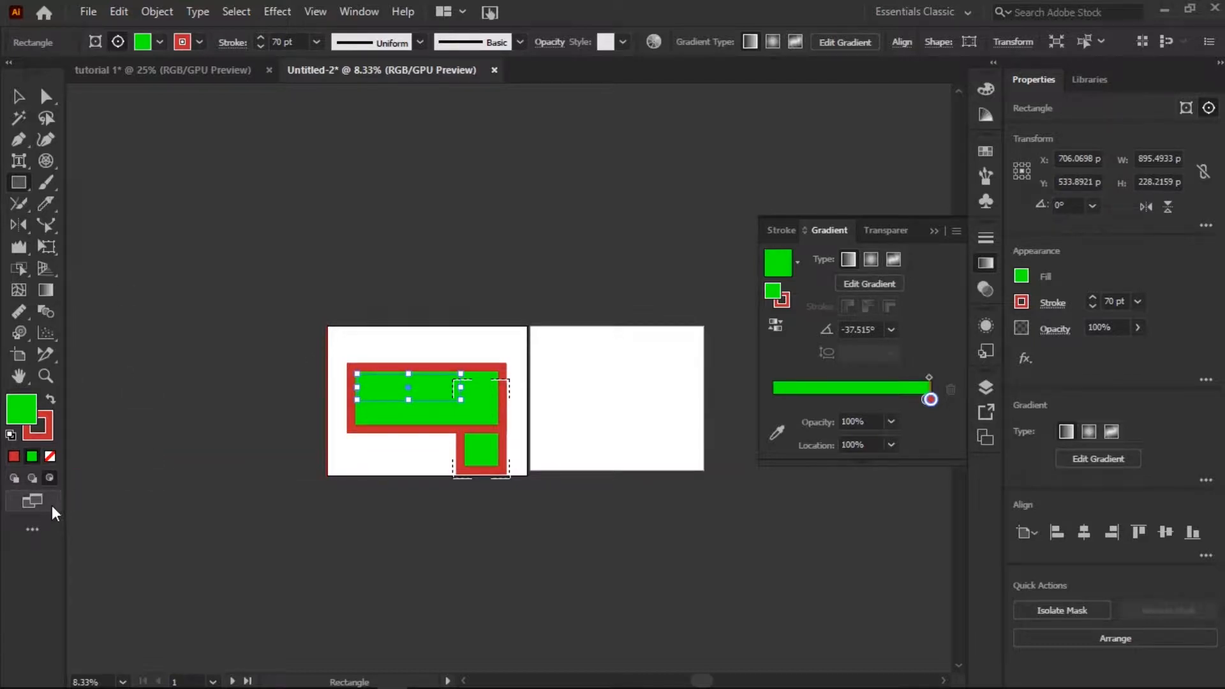
# Examine the available screen modes and look through the complete list of tools down to the navigation tools.
pyautogui.click(33, 502)
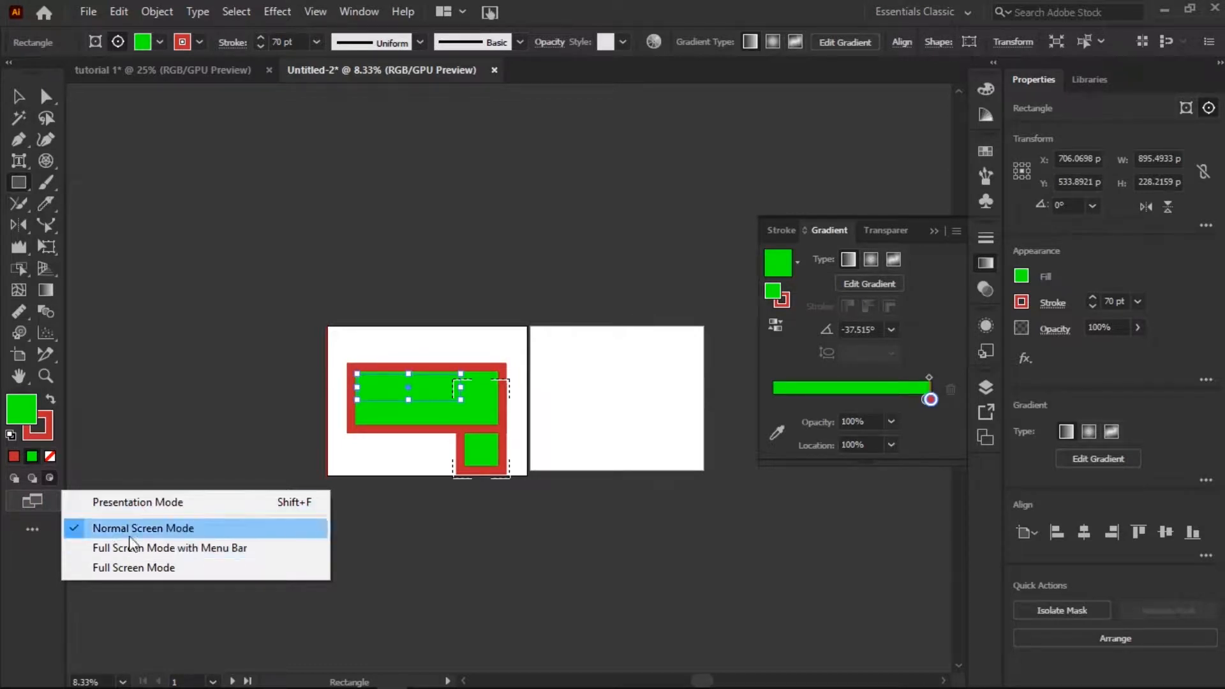
pyautogui.click(33, 529)
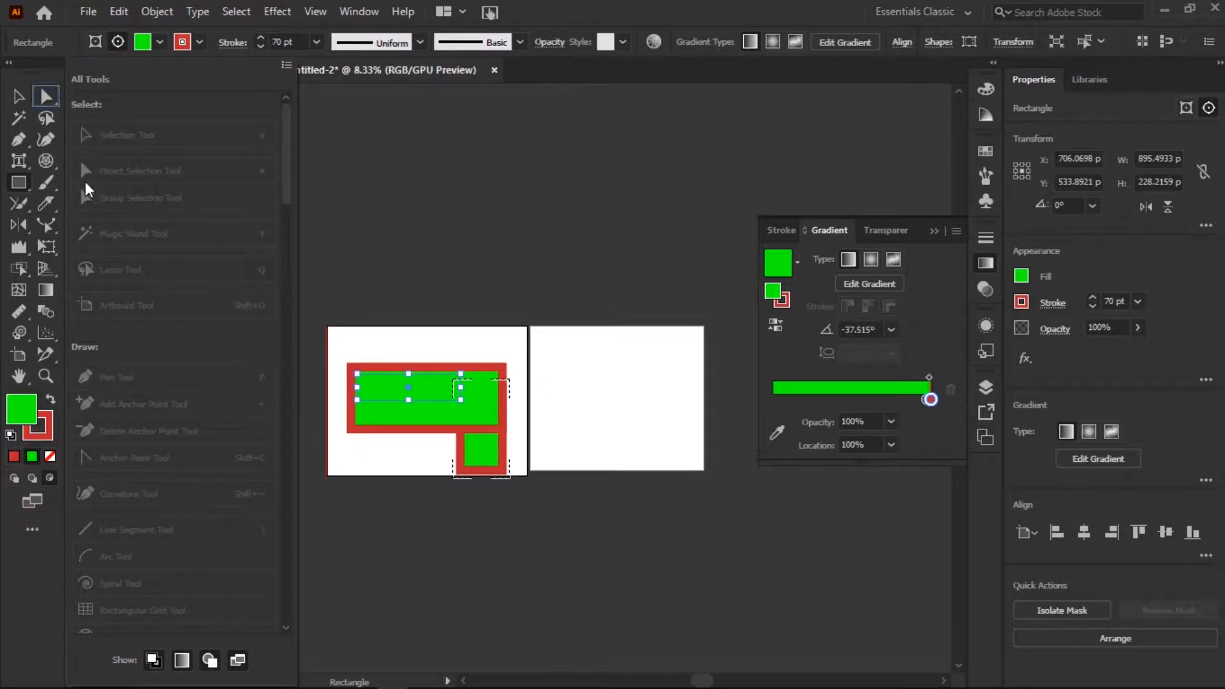
pyautogui.click(32, 533)
pyautogui.click(33, 531)
pyautogui.moveTo(285, 123); pyautogui.dragTo(288, 585)
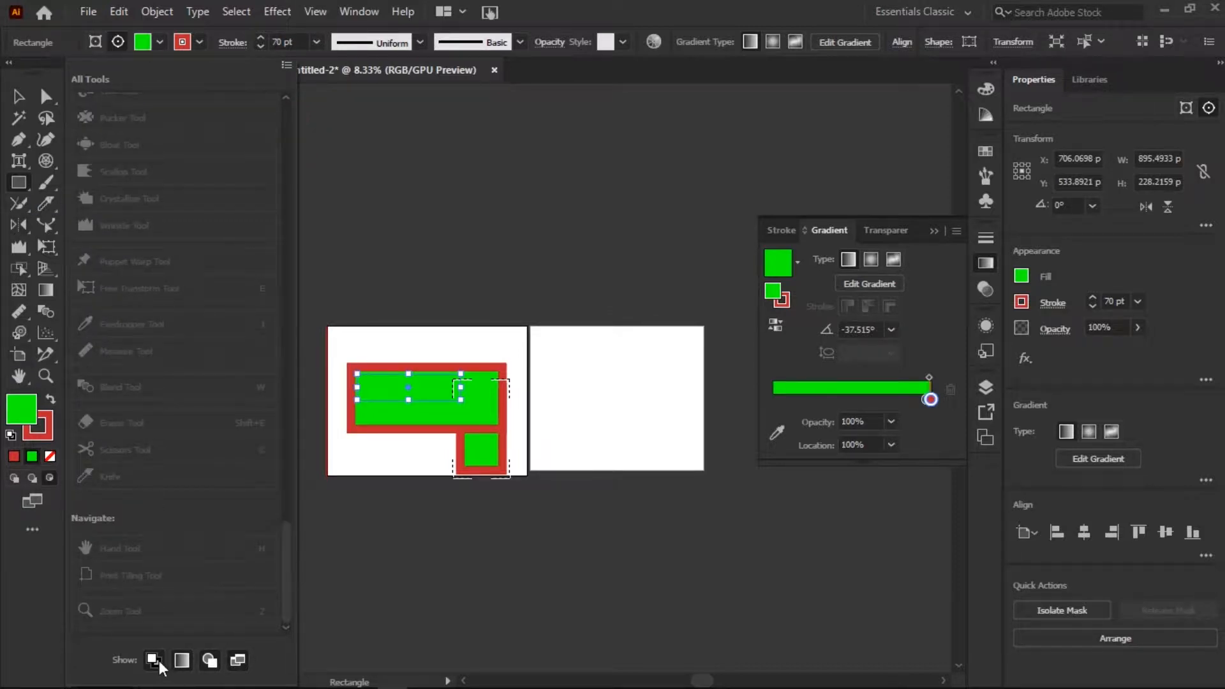
pyautogui.click(339, 630)
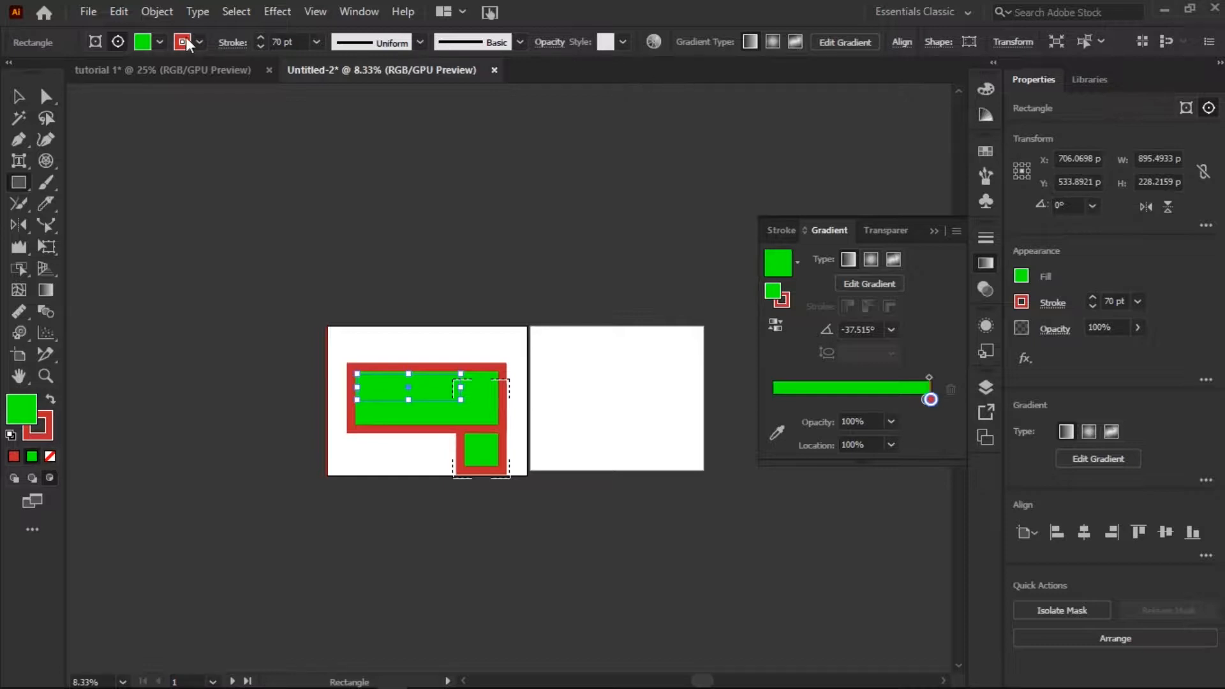
# Delete all the rectangles from the first artboard.
pyautogui.click(18, 96)
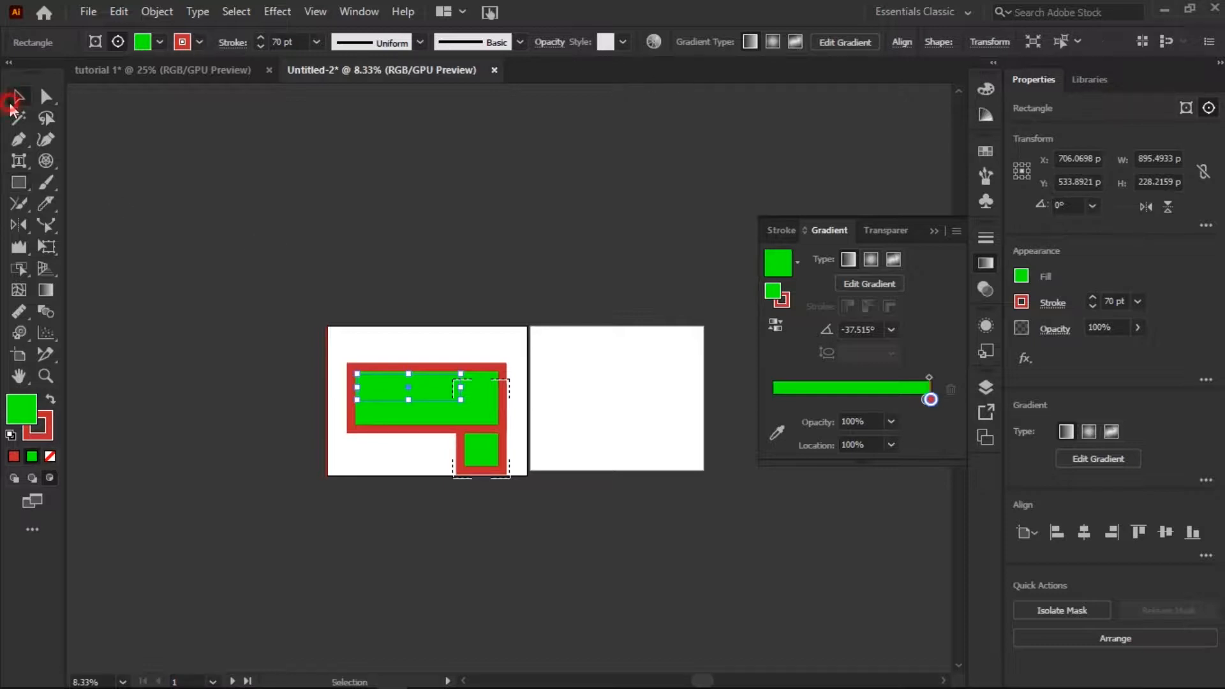
pyautogui.click(469, 472)
pyautogui.press('Delete')
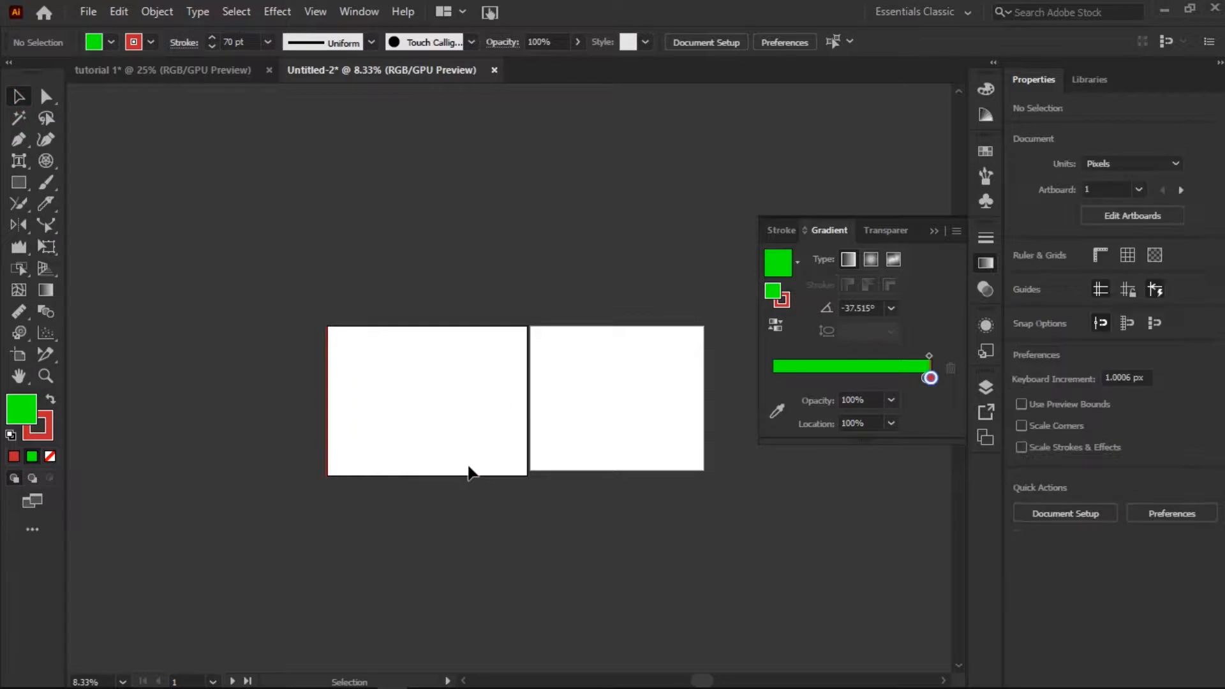
# Draw a rectangle about 1036 by 514 px on the first artboard and set its fill to blue, finally to red.
pyautogui.click(19, 183)
pyautogui.moveTo(364, 359); pyautogui.dragTo(490, 422)
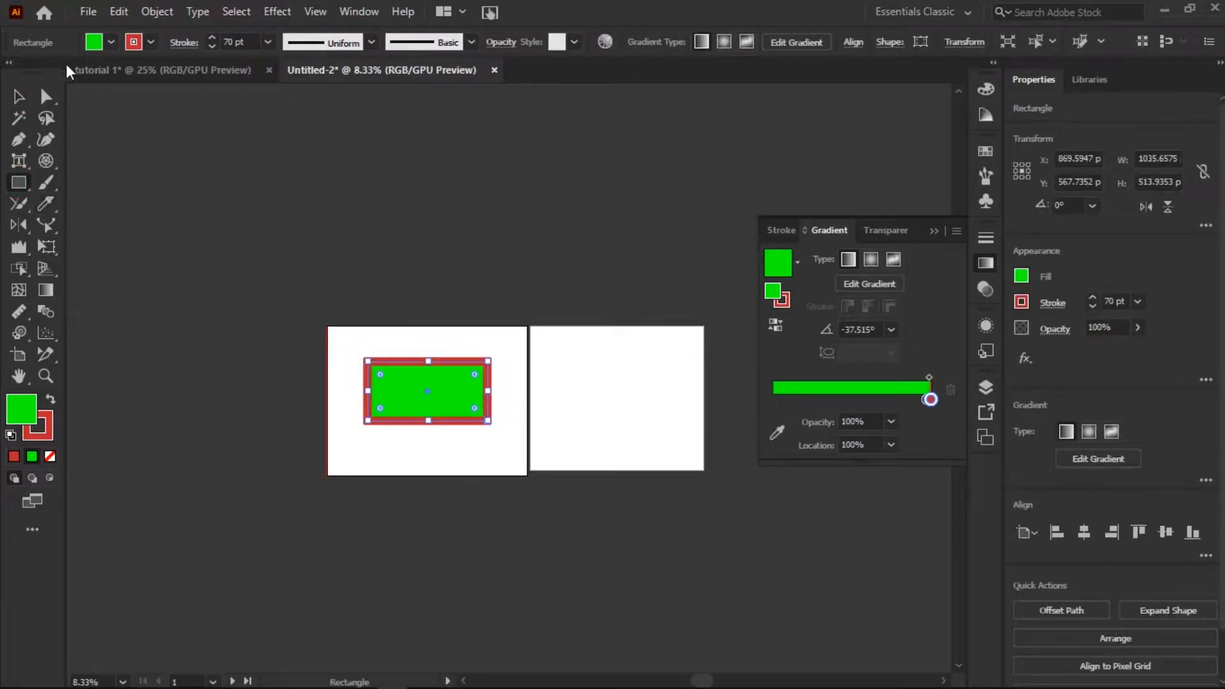
pyautogui.click(110, 43)
pyautogui.click(122, 75)
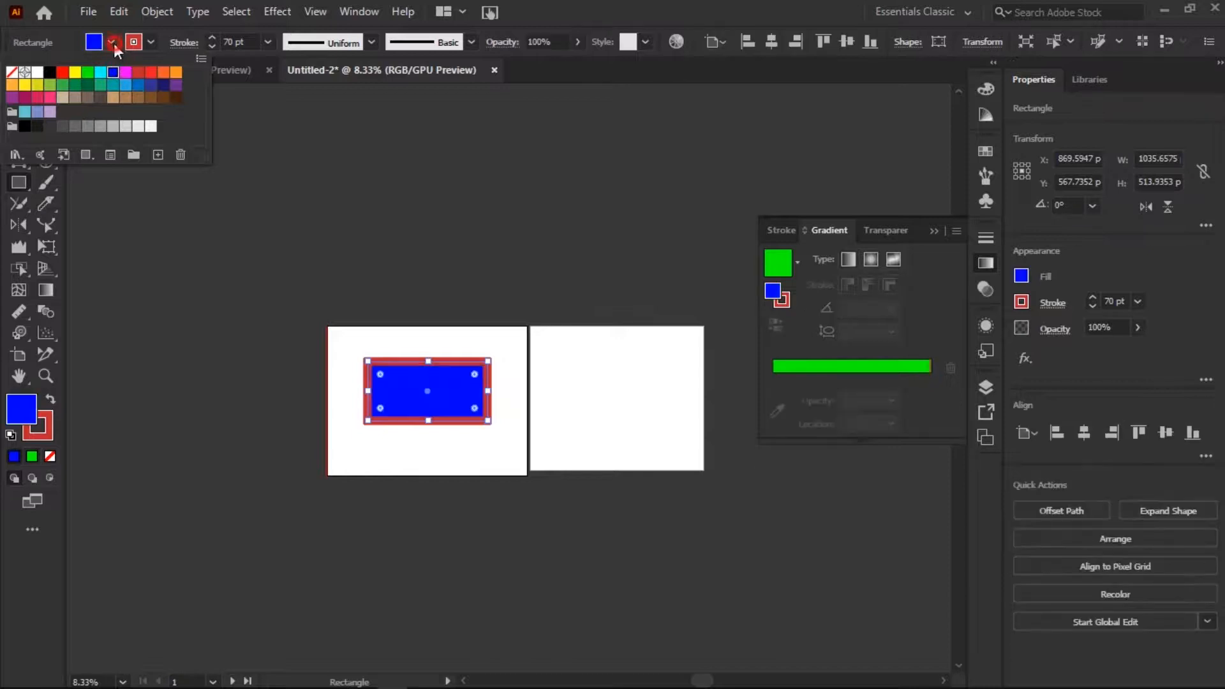
pyautogui.click(115, 44)
pyautogui.click(110, 42)
pyautogui.click(138, 72)
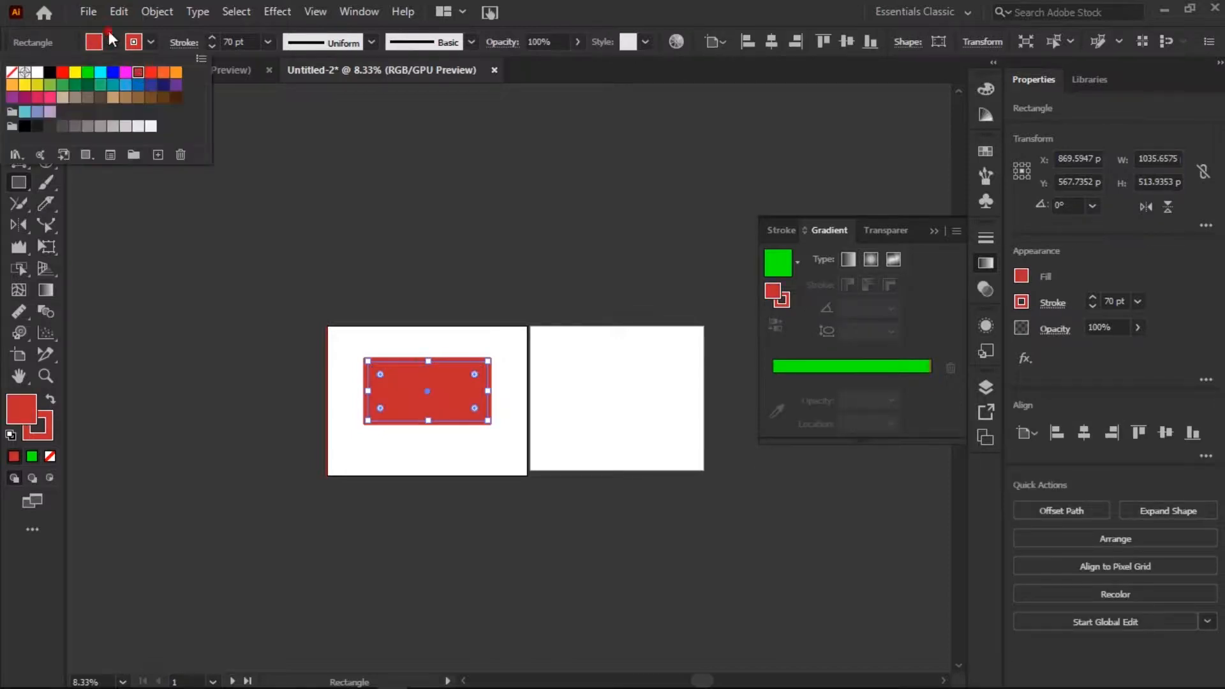
# Set the rectangle's stroke color to orange.
pyautogui.click(150, 42)
pyautogui.click(151, 42)
pyautogui.click(174, 77)
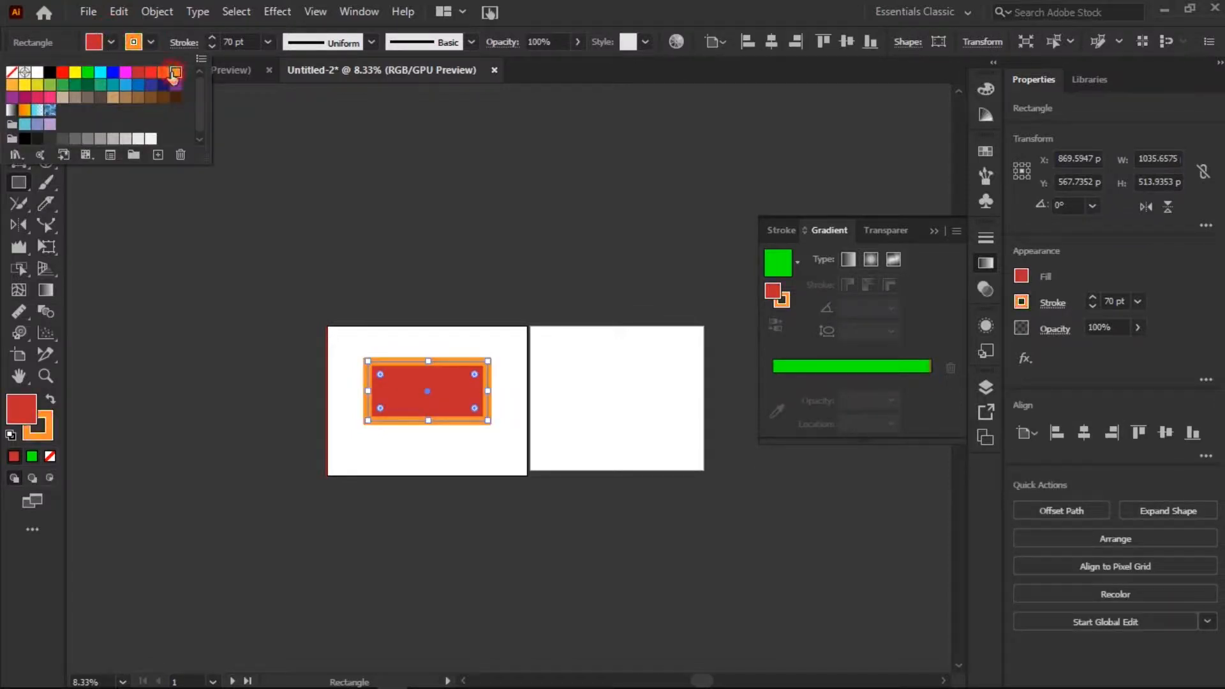
pyautogui.click(153, 42)
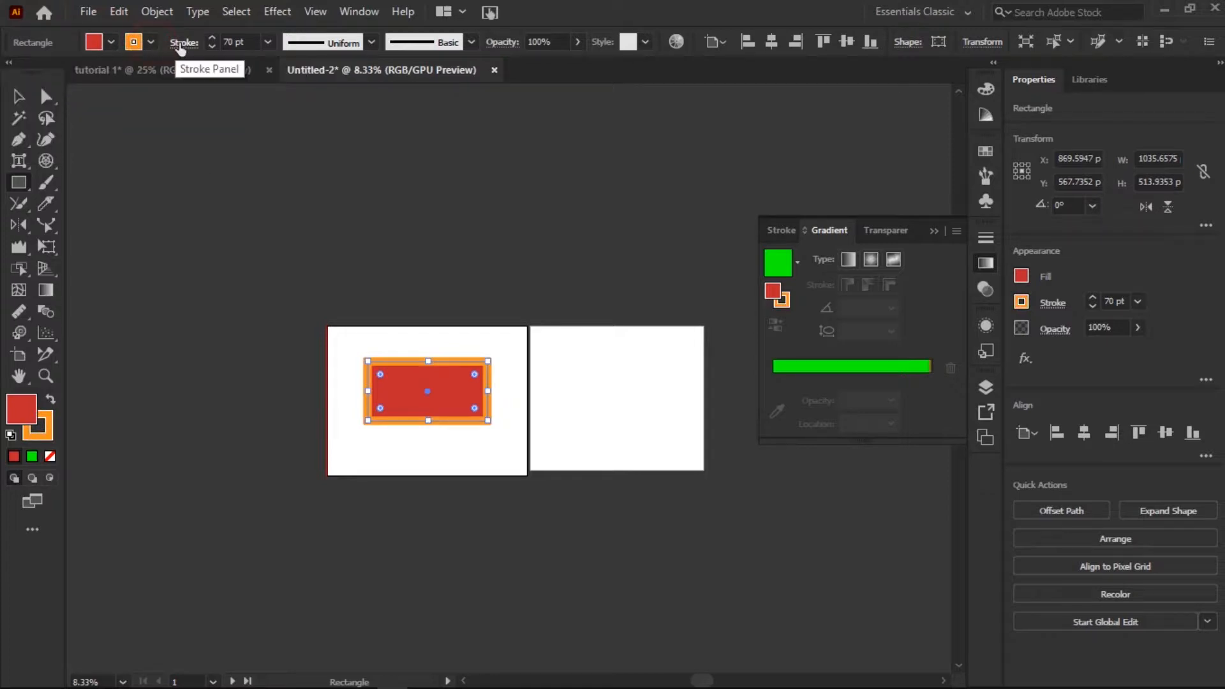
# Give the rectangle's stroke a projecting cap and round corners, and align it to the outside of the path.
pyautogui.click(180, 44)
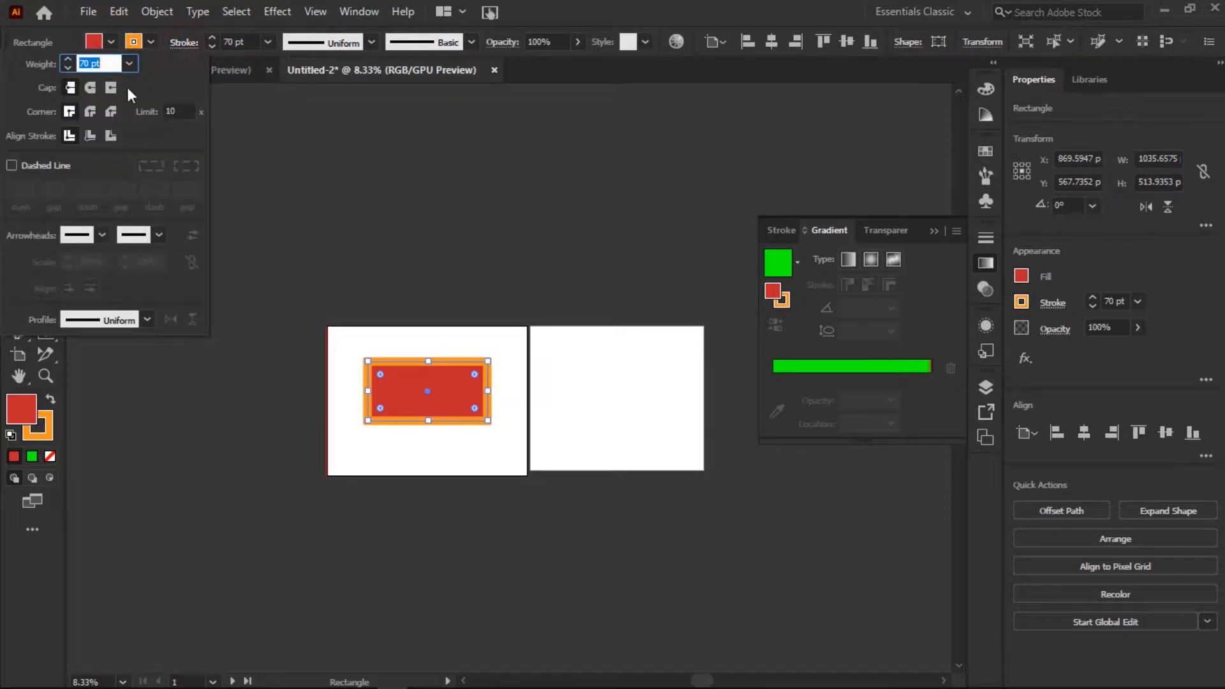
pyautogui.click(91, 90)
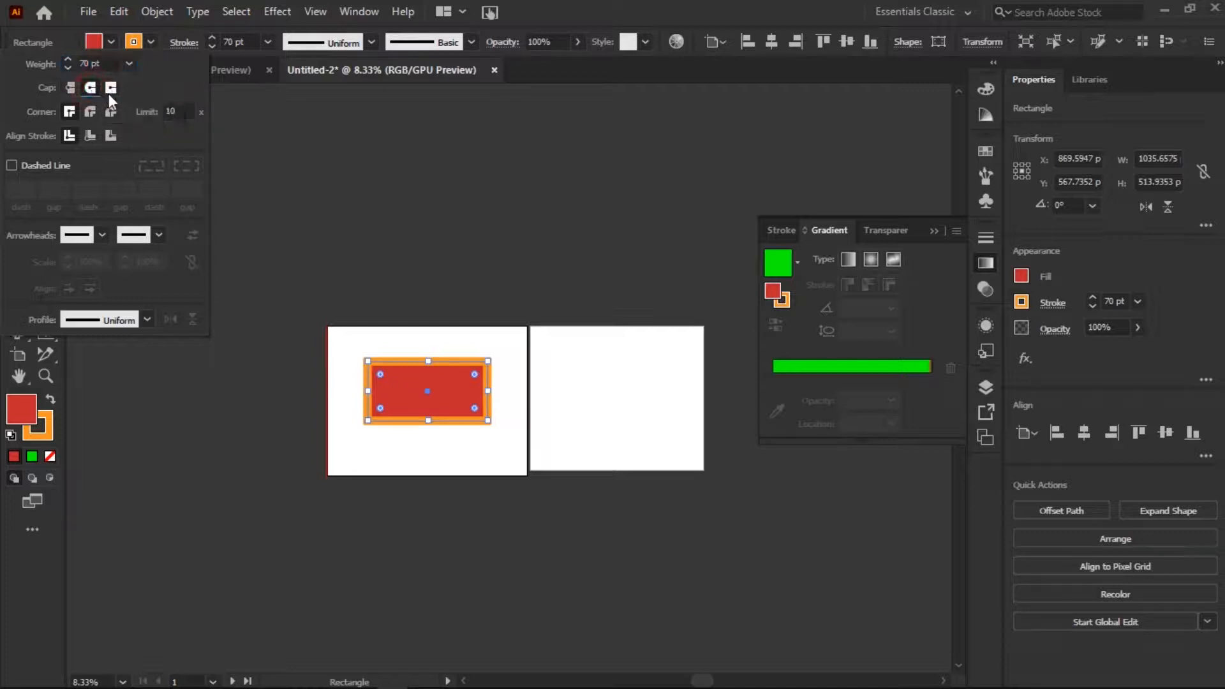
pyautogui.click(110, 90)
pyautogui.click(109, 112)
pyautogui.click(89, 113)
pyautogui.click(88, 136)
pyautogui.click(111, 137)
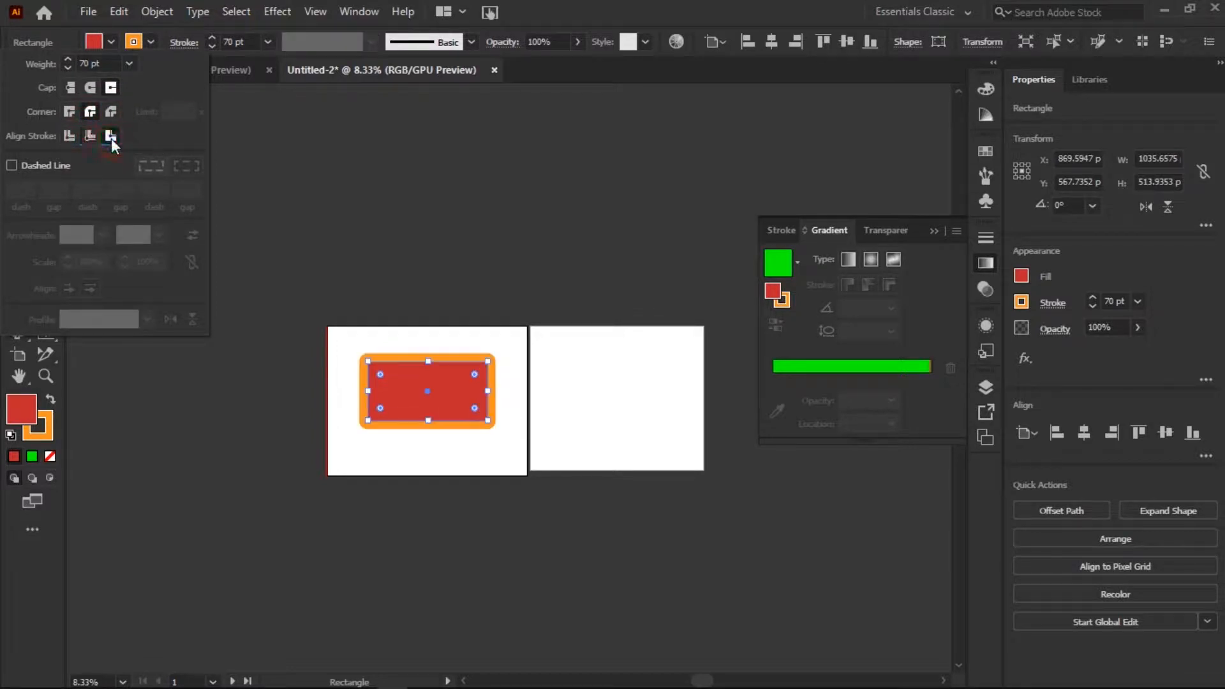
pyautogui.click(300, 240)
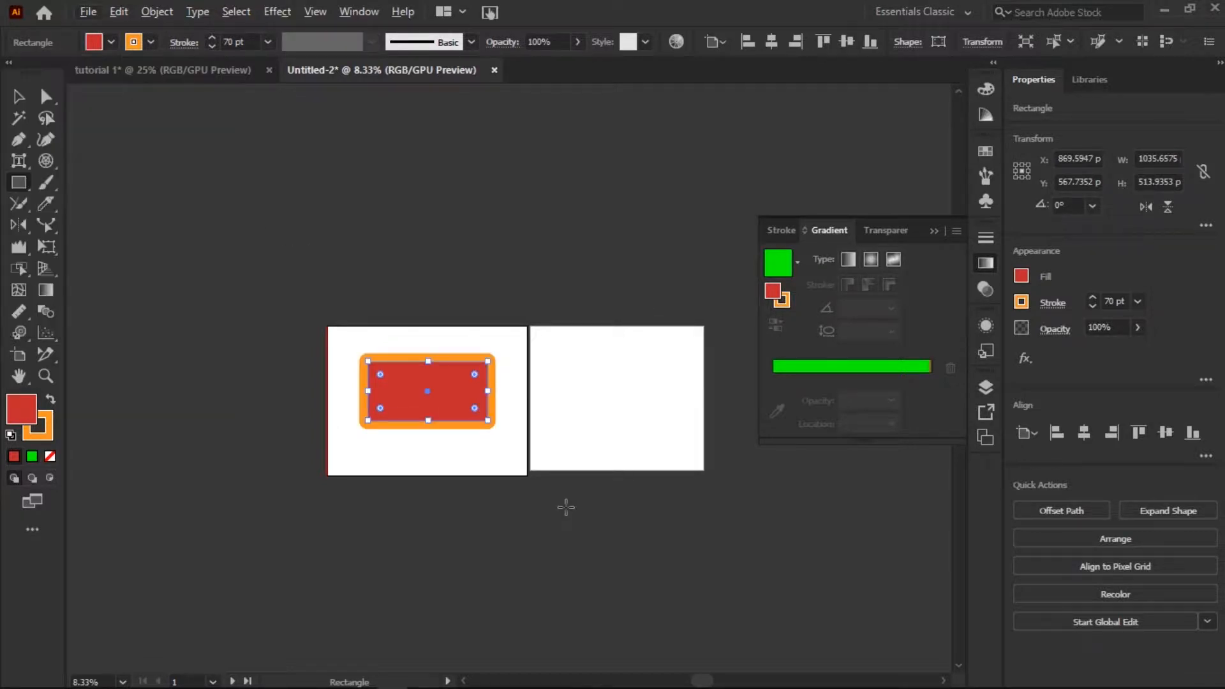
pyautogui.click(880, 678)
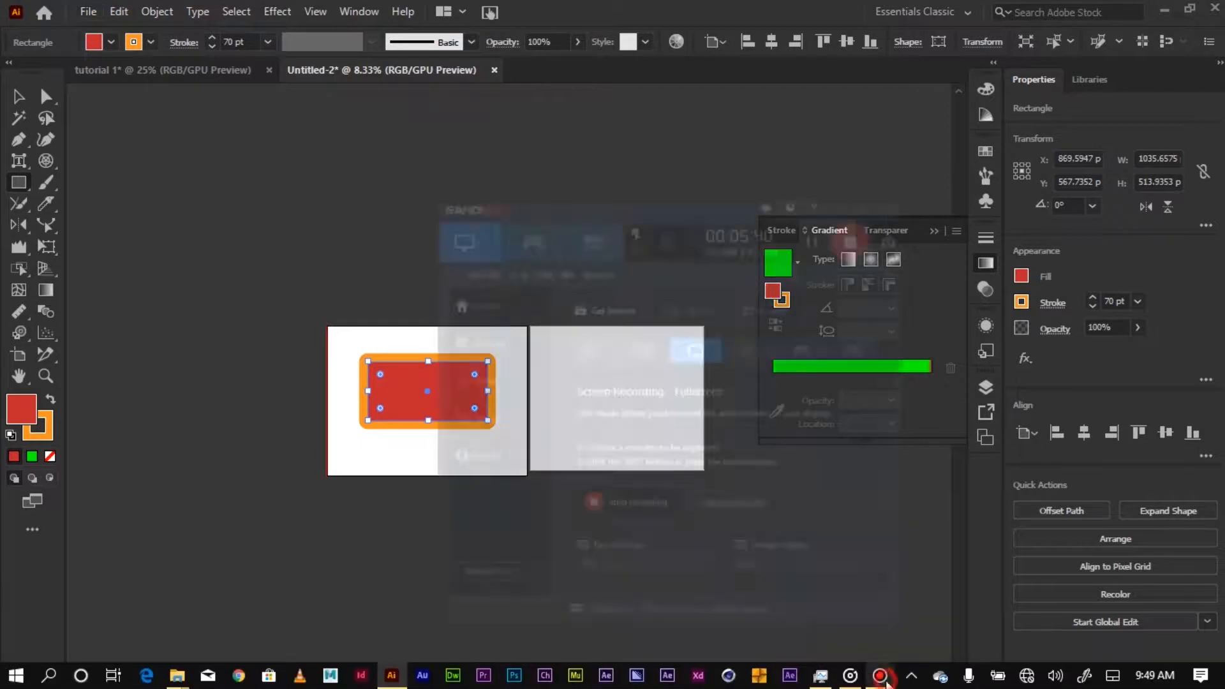
pyautogui.click(255, 456)
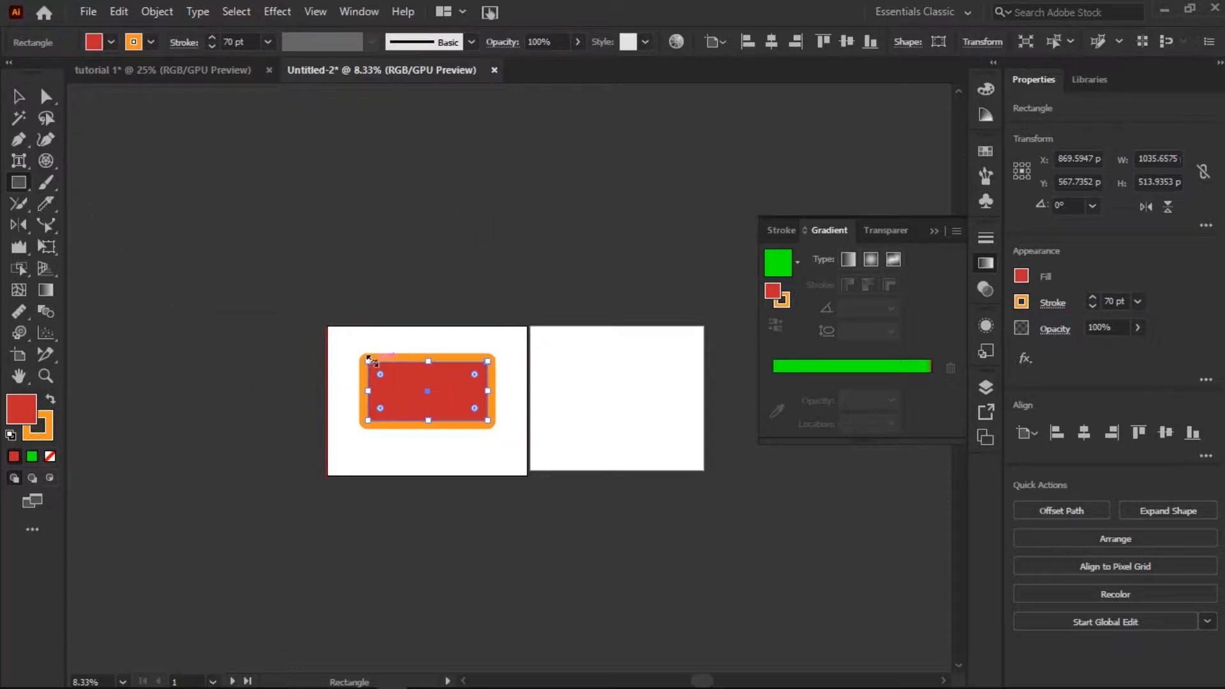
# Make the rectangle's outline a dashed line with a 12 pt dash, trying both dash alignment options.
pyautogui.click(184, 42)
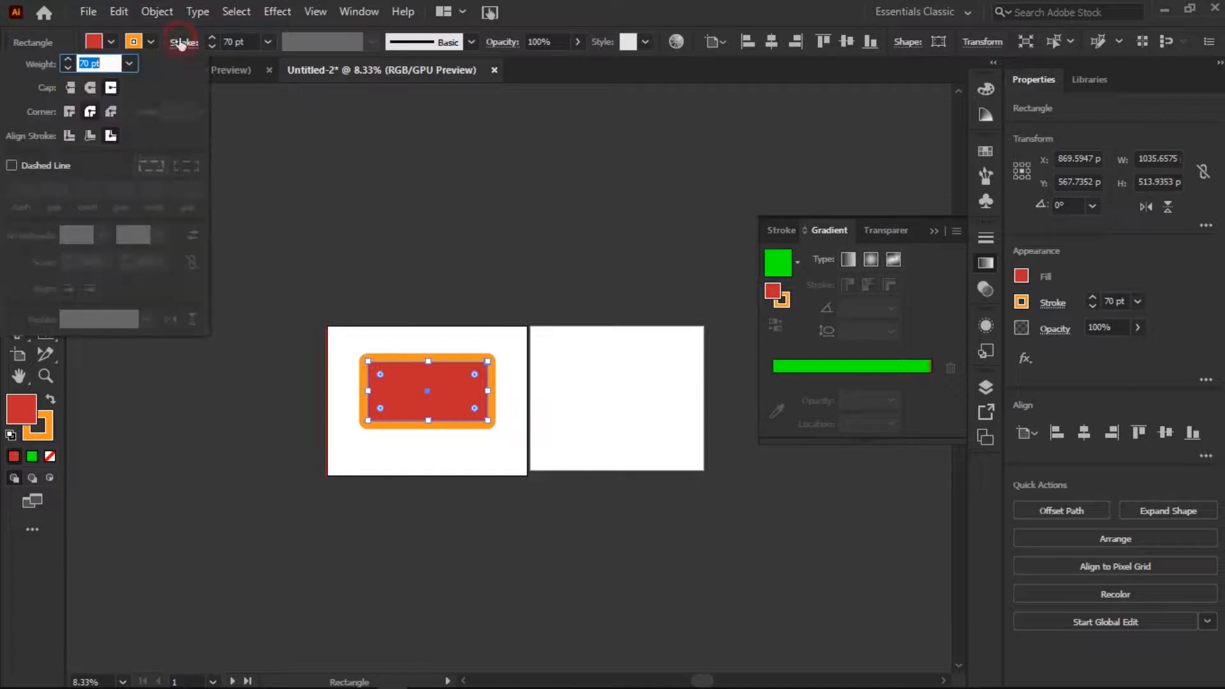
pyautogui.click(46, 164)
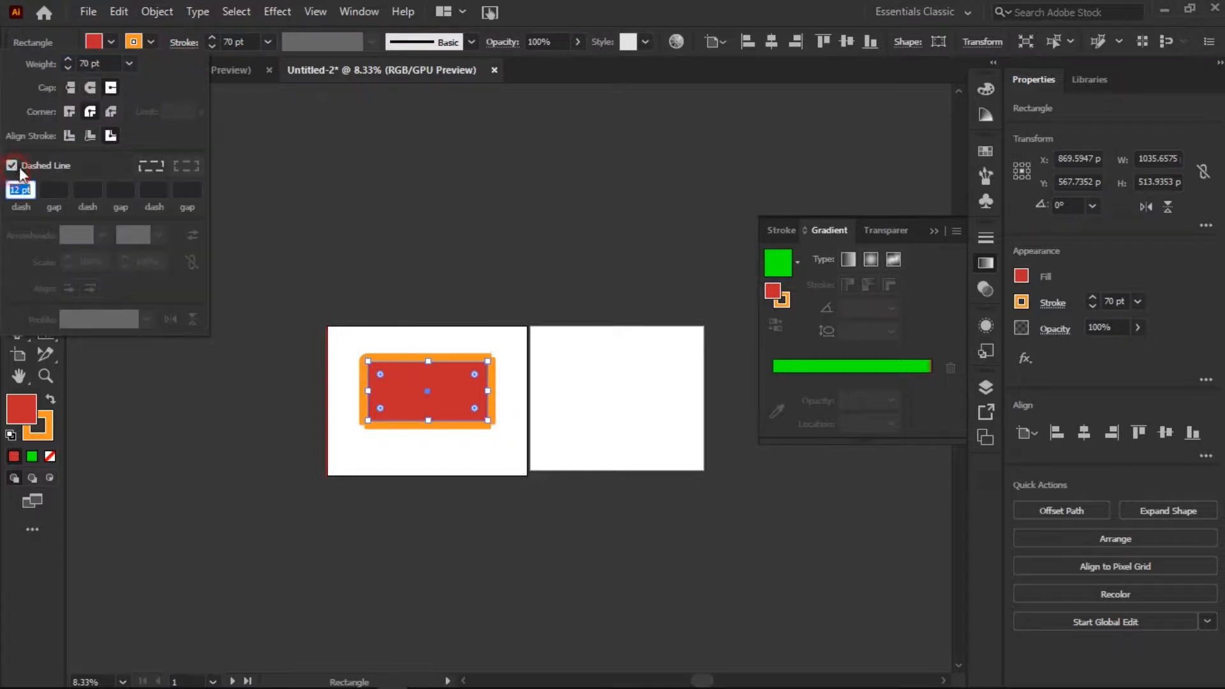
pyautogui.click(34, 194)
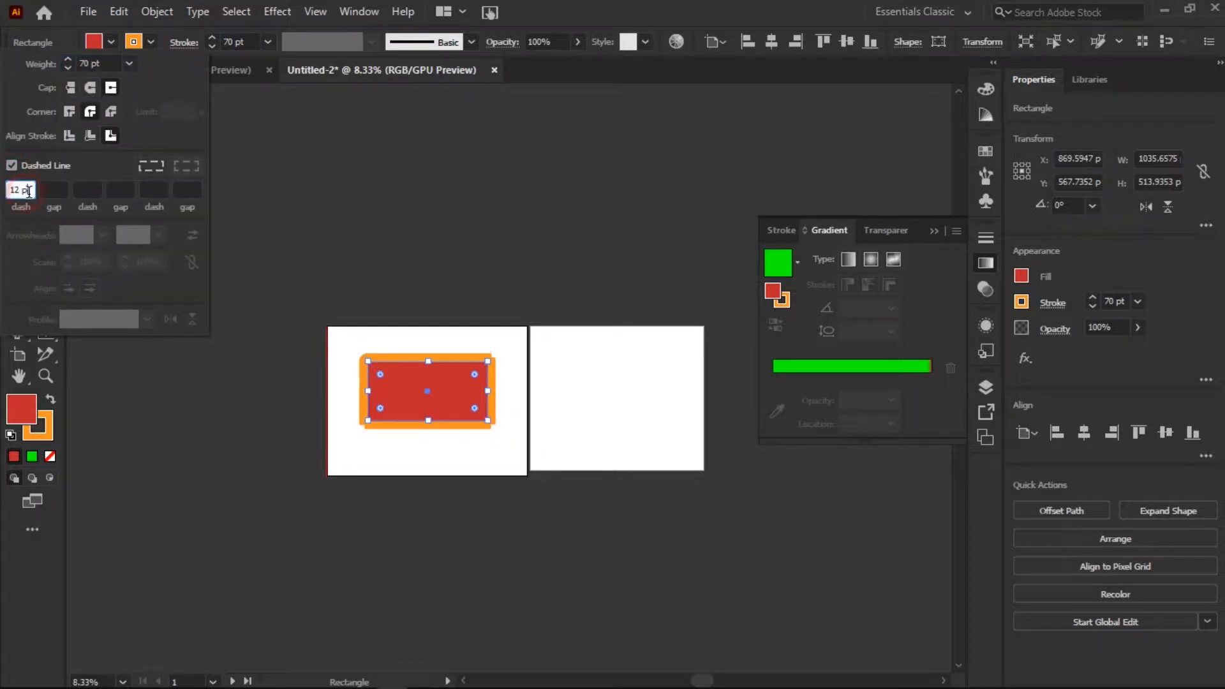
pyautogui.click(178, 166)
pyautogui.click(162, 163)
# Set the rectangle's stroke weight to 23 pt and check the dash setting.
pyautogui.click(209, 46)
pyautogui.moveTo(209, 45); pyautogui.dragTo(210, 46)
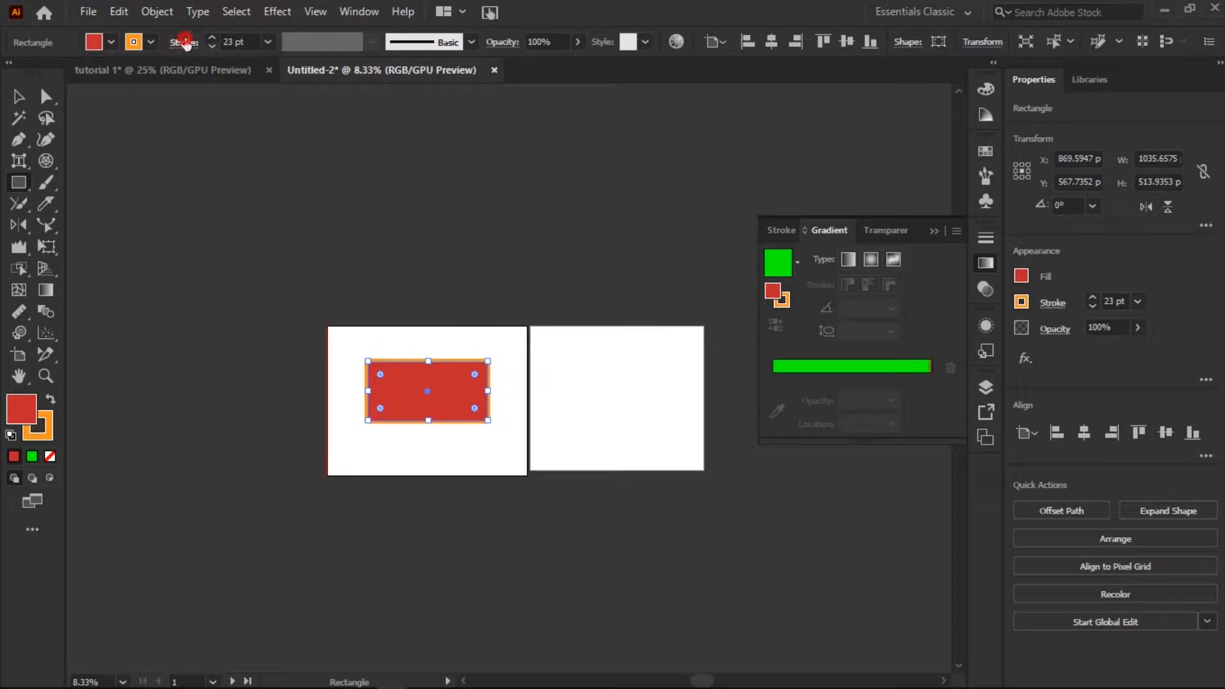
pyautogui.click(185, 42)
pyautogui.click(20, 190)
pyautogui.click(452, 455)
pyautogui.click(686, 384)
# Try the charcoal brush on the rectangle's stroke and return it to the Basic brush at 1 pt.
pyautogui.click(18, 96)
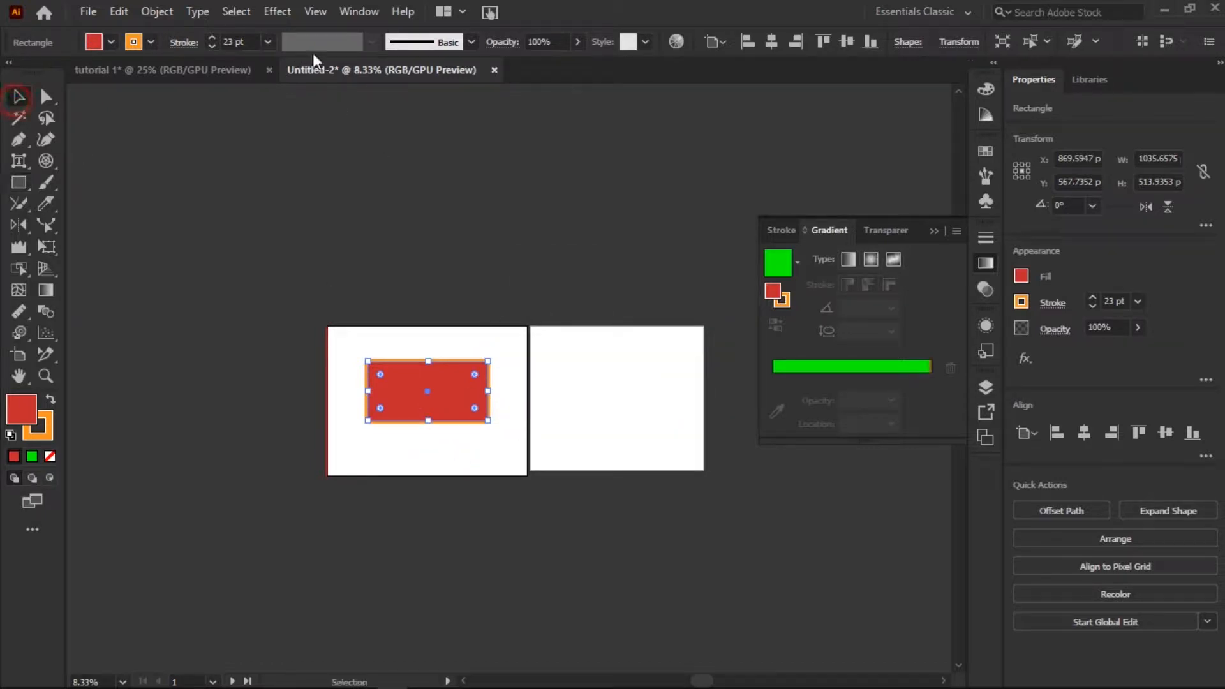
pyautogui.click(472, 43)
pyautogui.click(412, 148)
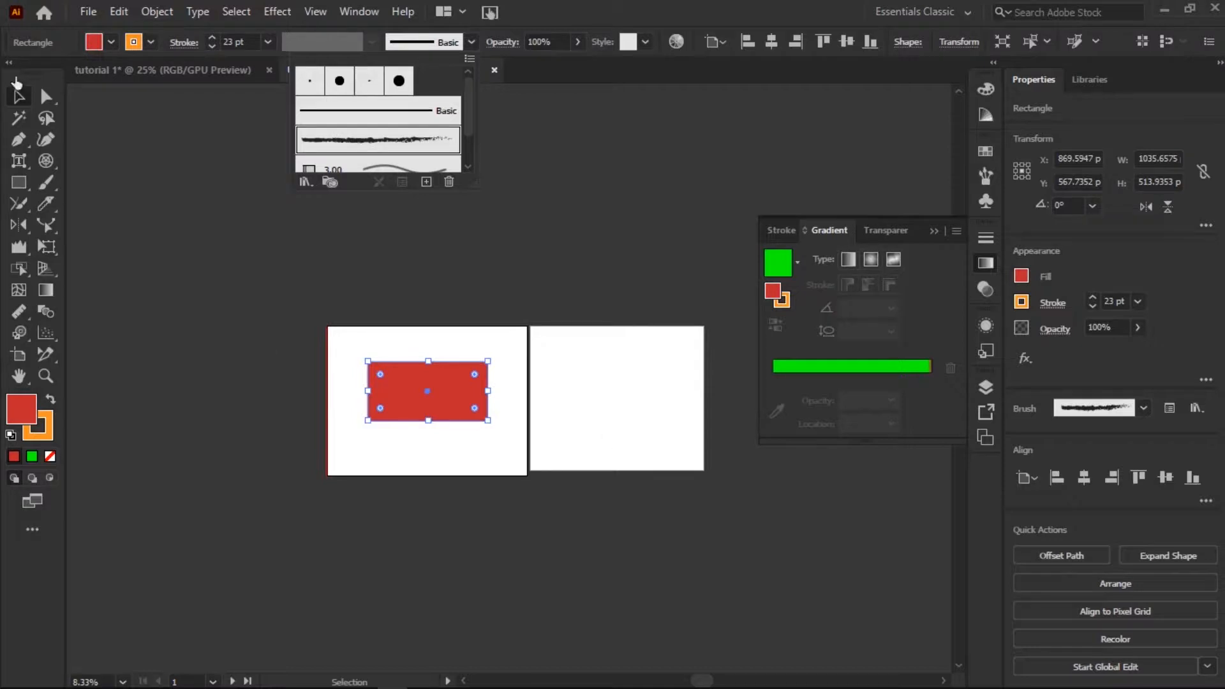
pyautogui.click(16, 96)
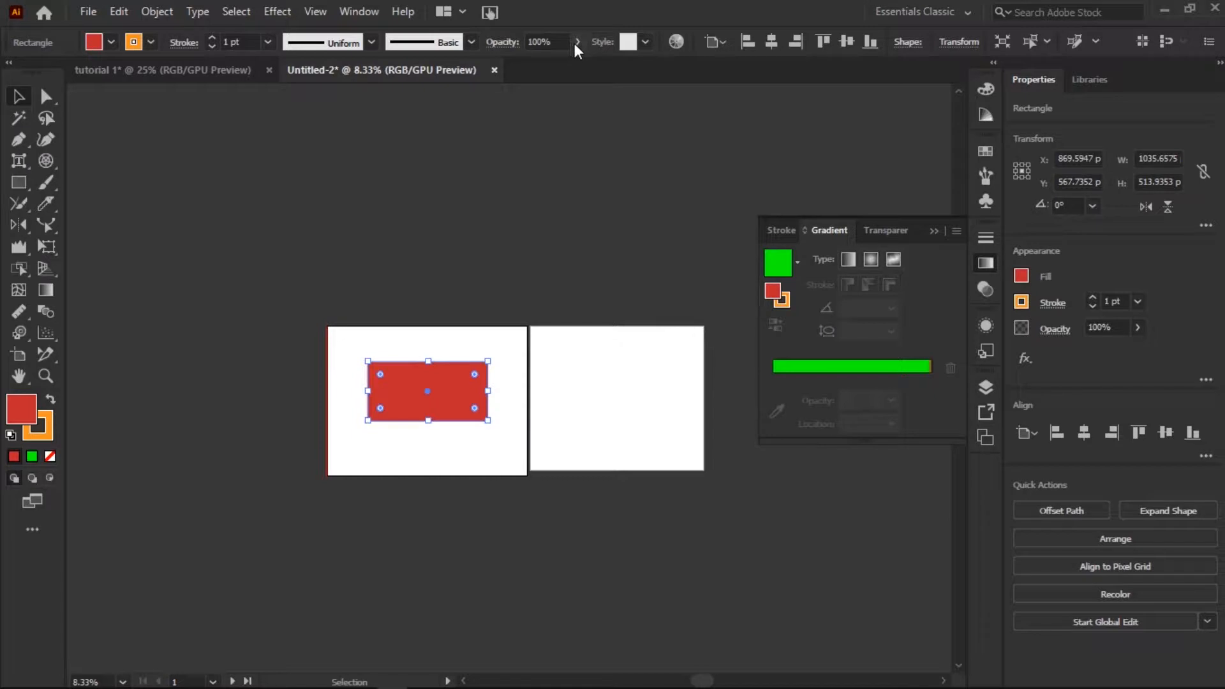
# Try the triangular width profile on the rectangle's stroke, finally applying the tapered profile that swells near one end.
pyautogui.click(372, 42)
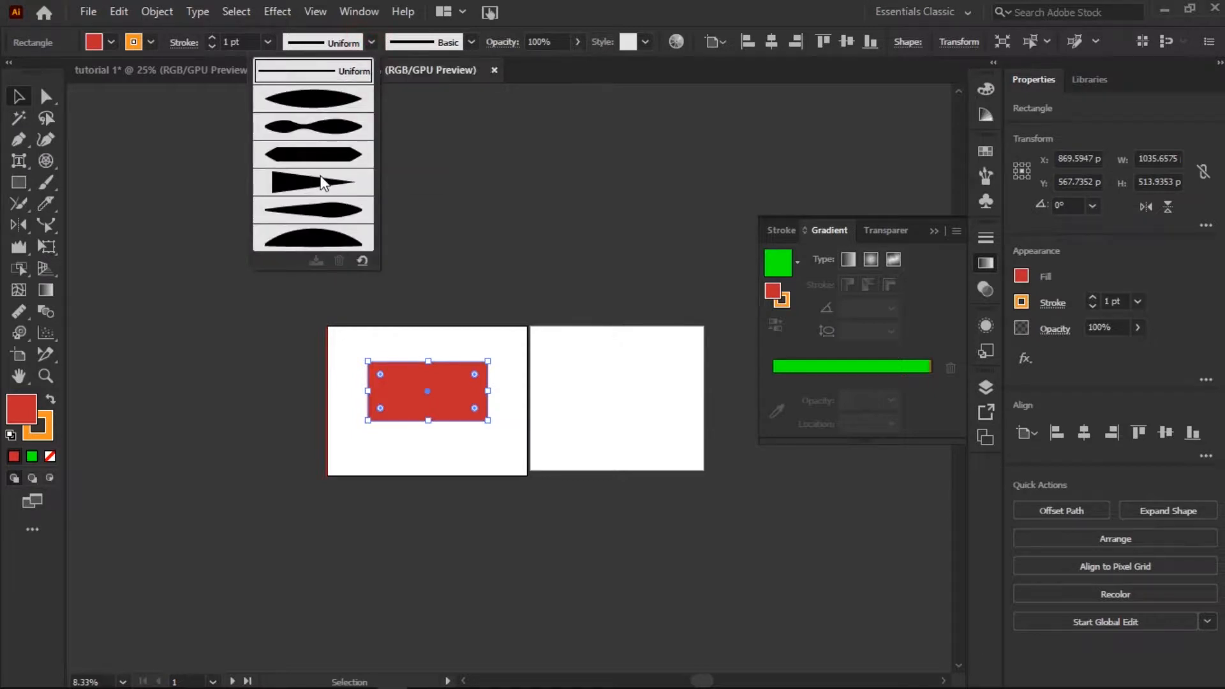
pyautogui.click(319, 183)
pyautogui.click(371, 40)
pyautogui.click(320, 209)
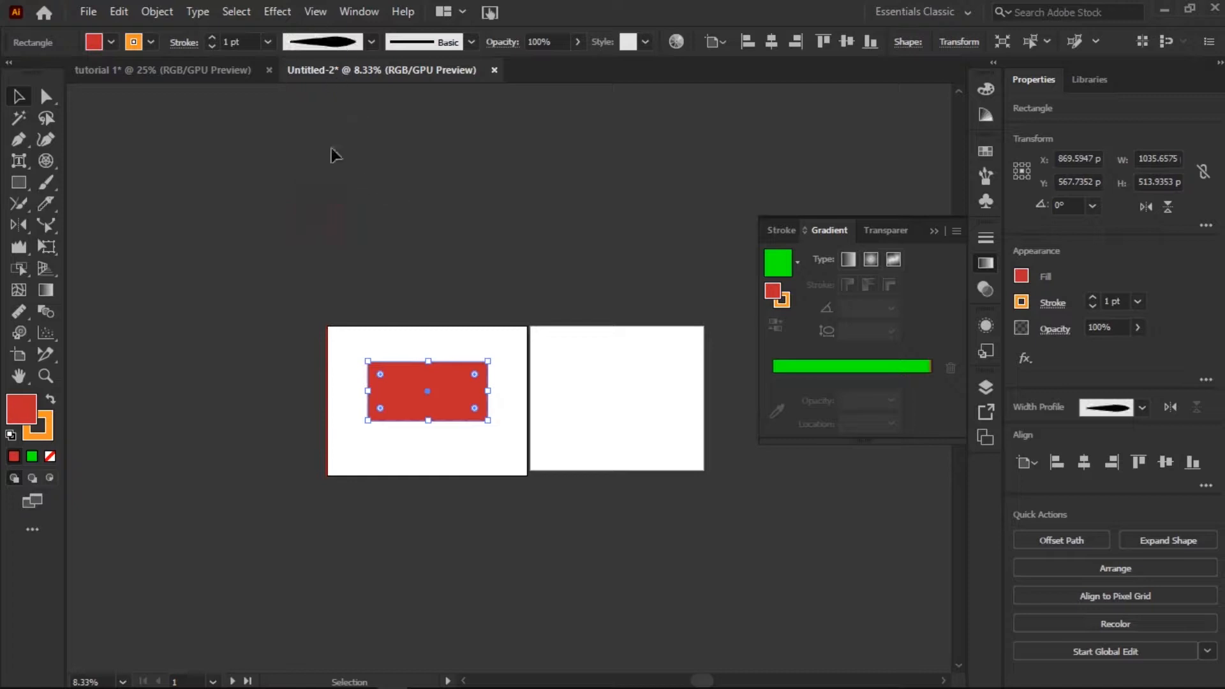
# Lower the rectangle's opacity to 33%, finally raise it to 92% and deselect the rectangle.
pyautogui.click(576, 43)
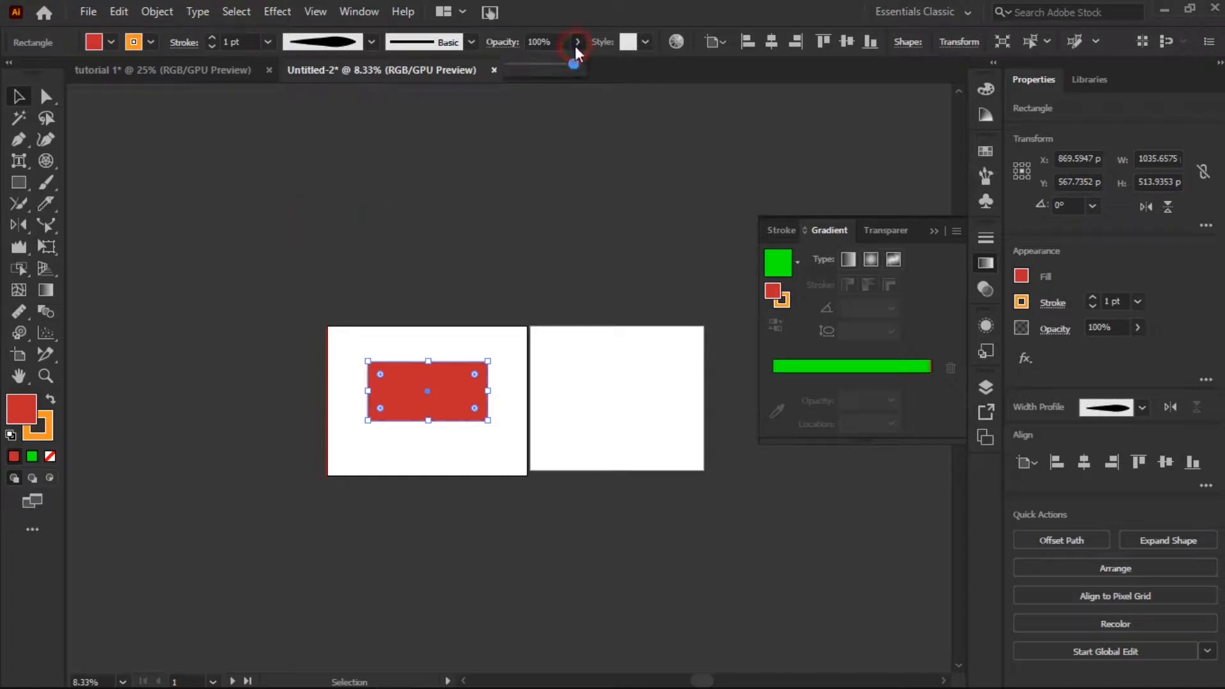
pyautogui.moveTo(572, 68); pyautogui.dragTo(531, 70)
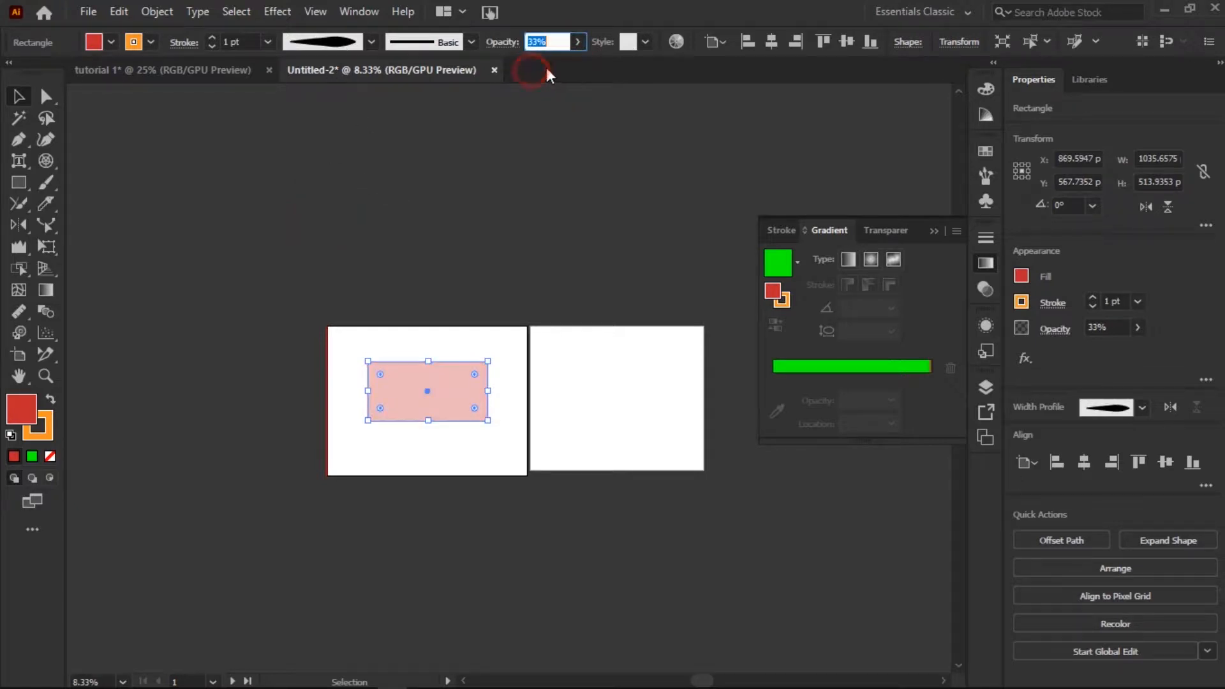
pyautogui.click(578, 43)
pyautogui.moveTo(533, 67); pyautogui.dragTo(572, 66)
pyautogui.click(593, 140)
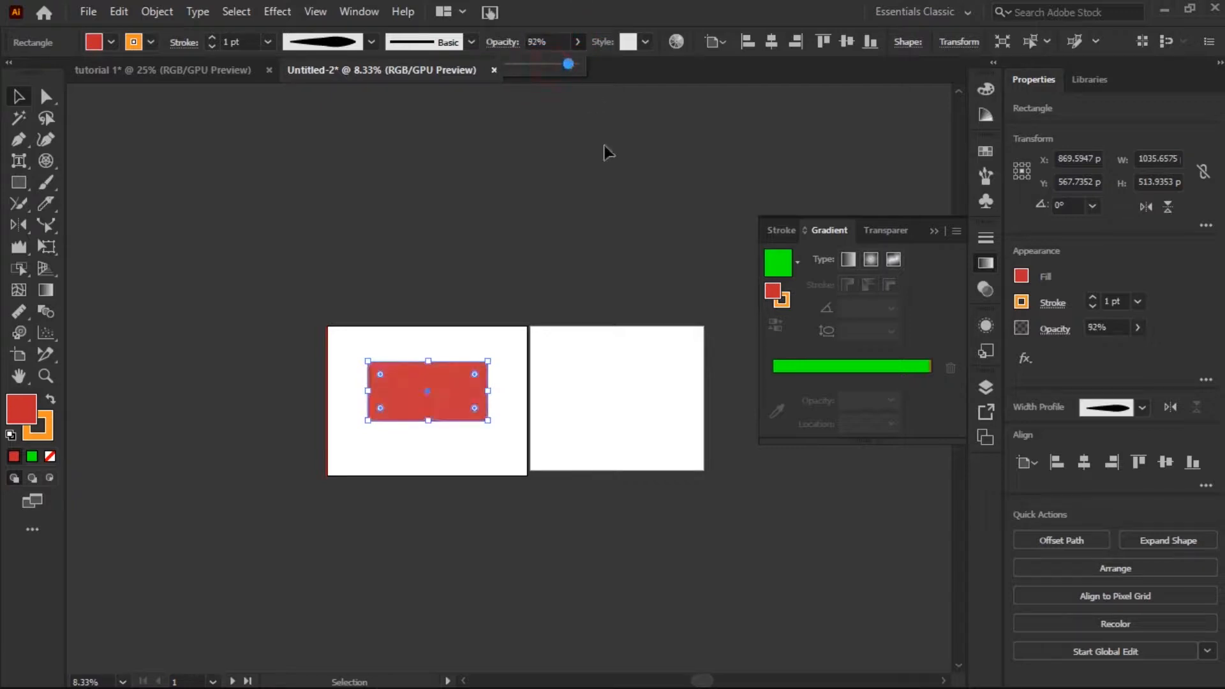
# Try the blue patterned graphic style on the rectangle and undo it.
pyautogui.click(643, 42)
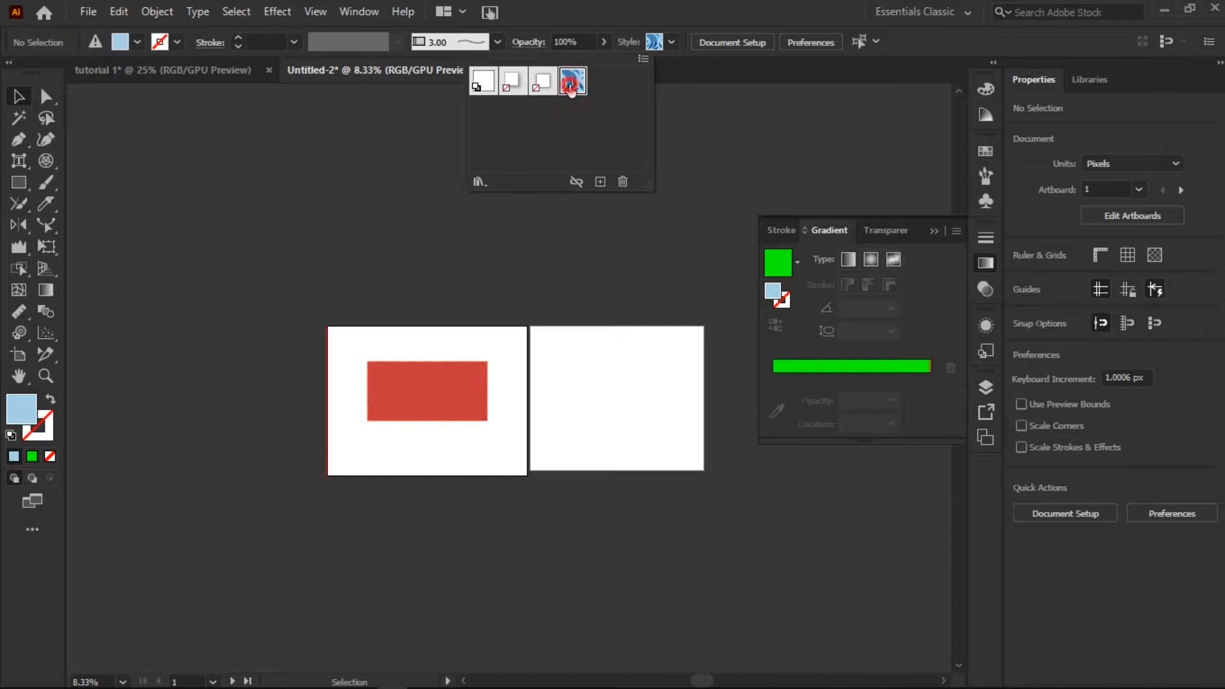
pyautogui.click(425, 399)
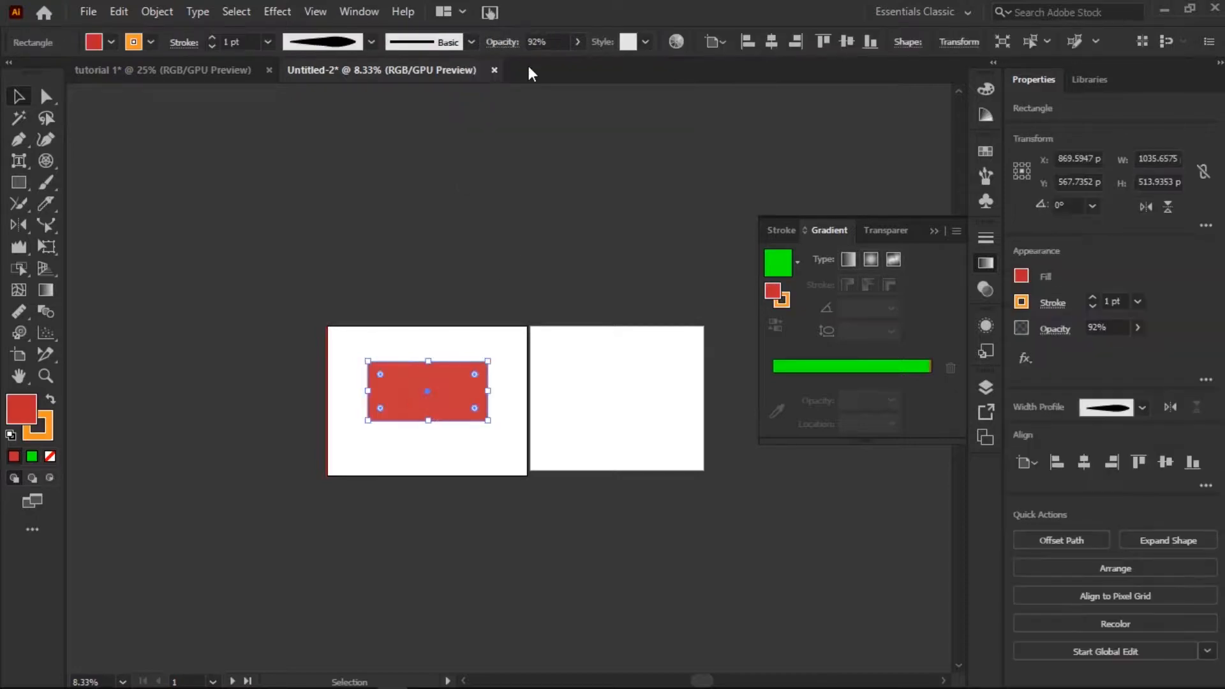
pyautogui.click(573, 80)
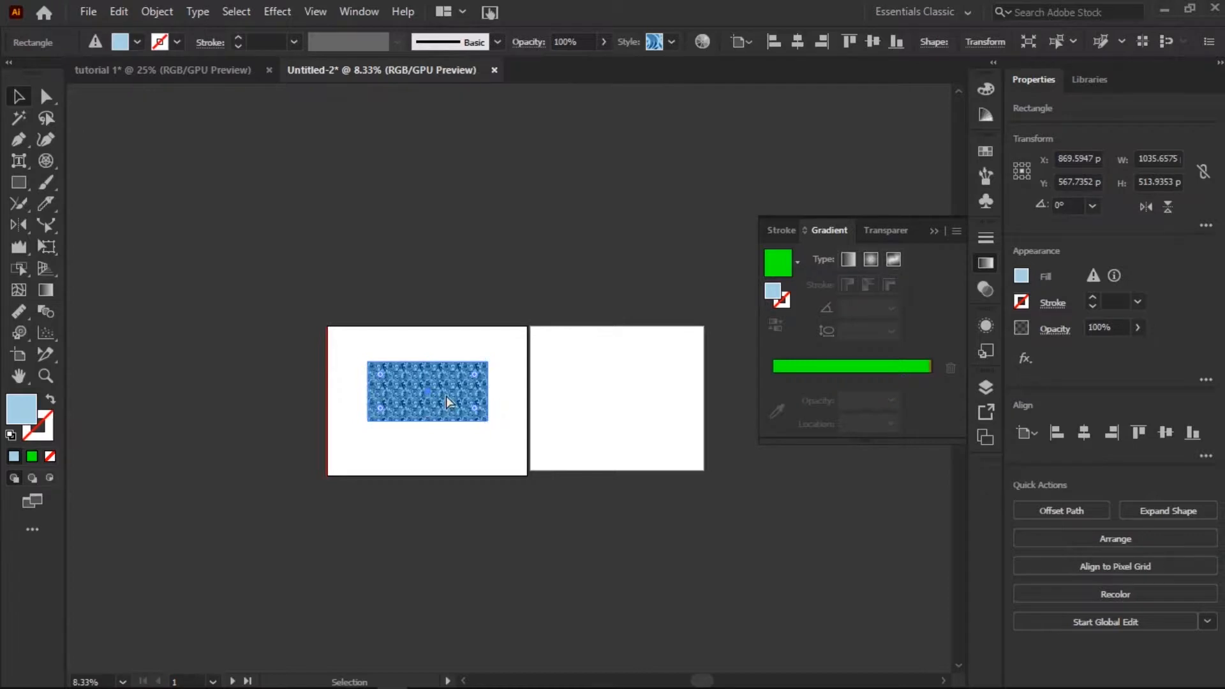
pyautogui.hotkey('ctrl', 'z')
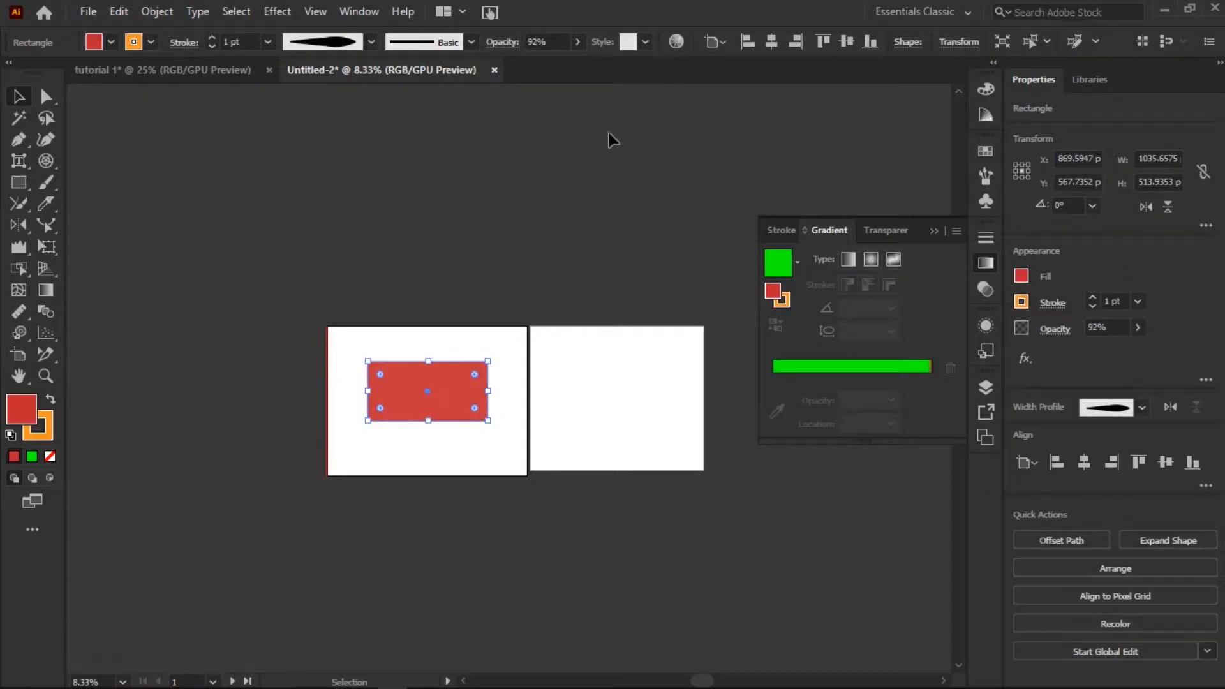
# Recolor the rectangle's orange stroke to brown with hue 32.35°, saturation 58% and brightness 64%.
pyautogui.click(675, 42)
pyautogui.click(459, 271)
pyautogui.click(538, 245)
pyautogui.moveTo(471, 503); pyautogui.dragTo(451, 532)
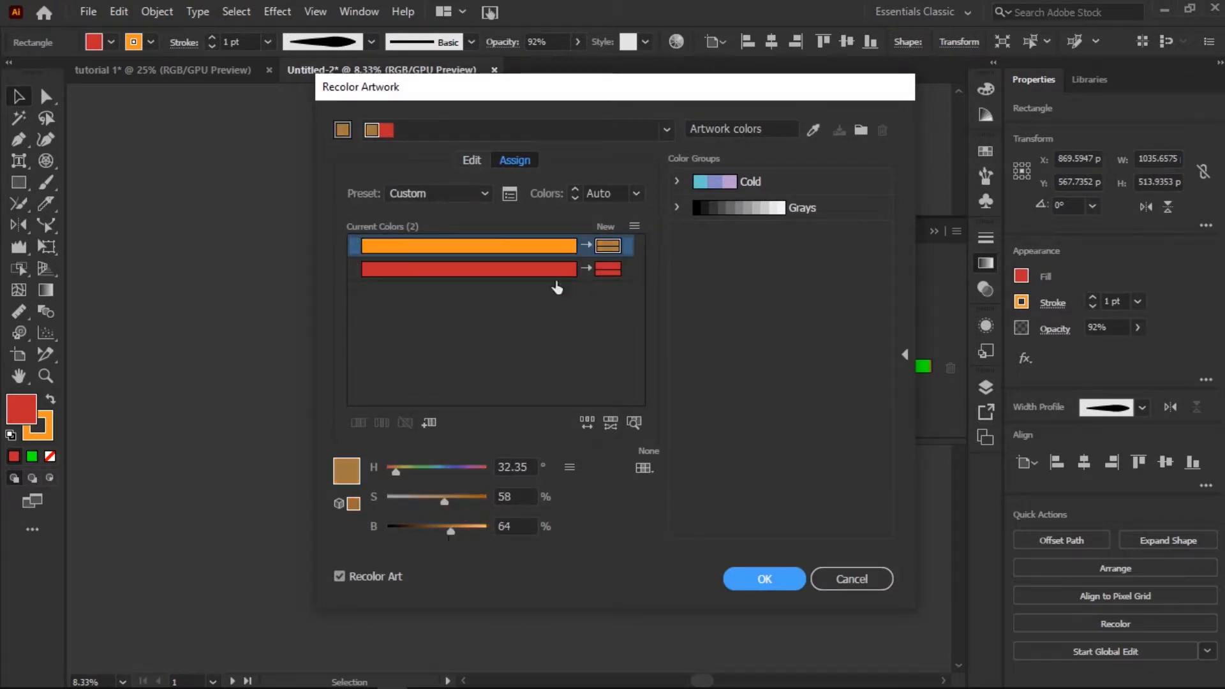
pyautogui.click(607, 269)
pyautogui.click(758, 576)
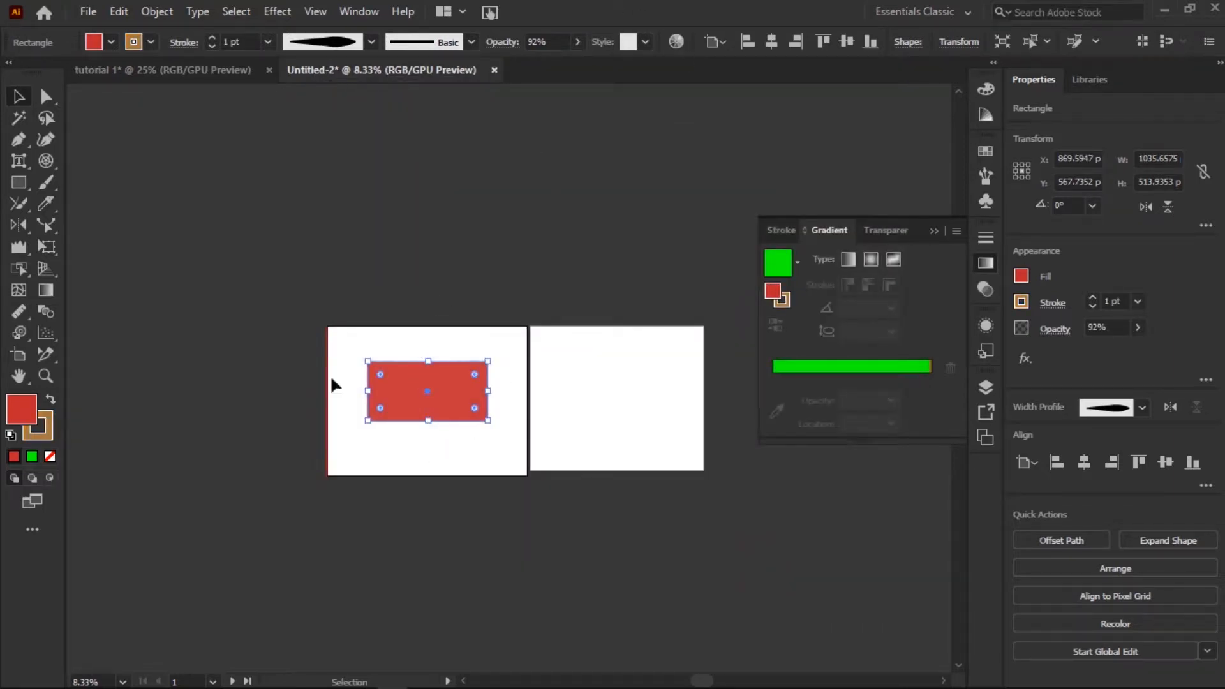
# Reposition the rectangle slightly higher on the first artboard and rotate it about 15°.
pyautogui.click(723, 45)
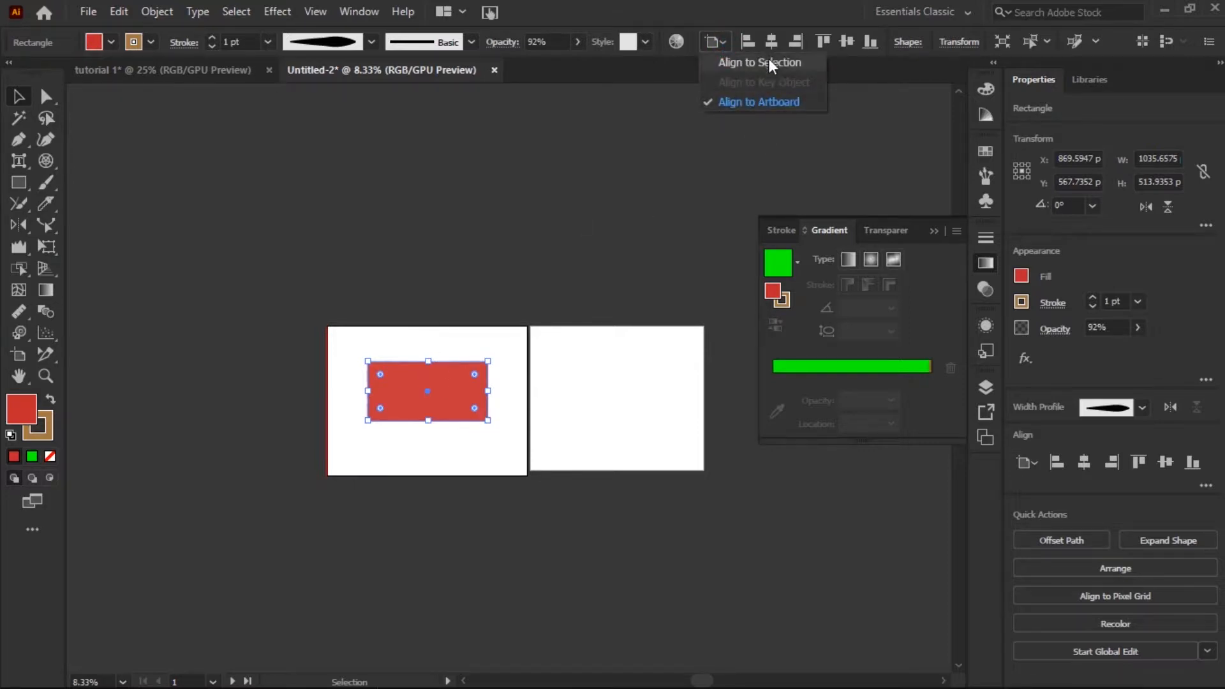
pyautogui.click(772, 64)
pyautogui.moveTo(408, 377); pyautogui.dragTo(469, 346)
pyautogui.moveTo(454, 403); pyautogui.dragTo(433, 368)
# Align the rectangle to the artboard, trying the horizontal center, left and top alignments, finally at the right and bottom edges.
pyautogui.click(723, 42)
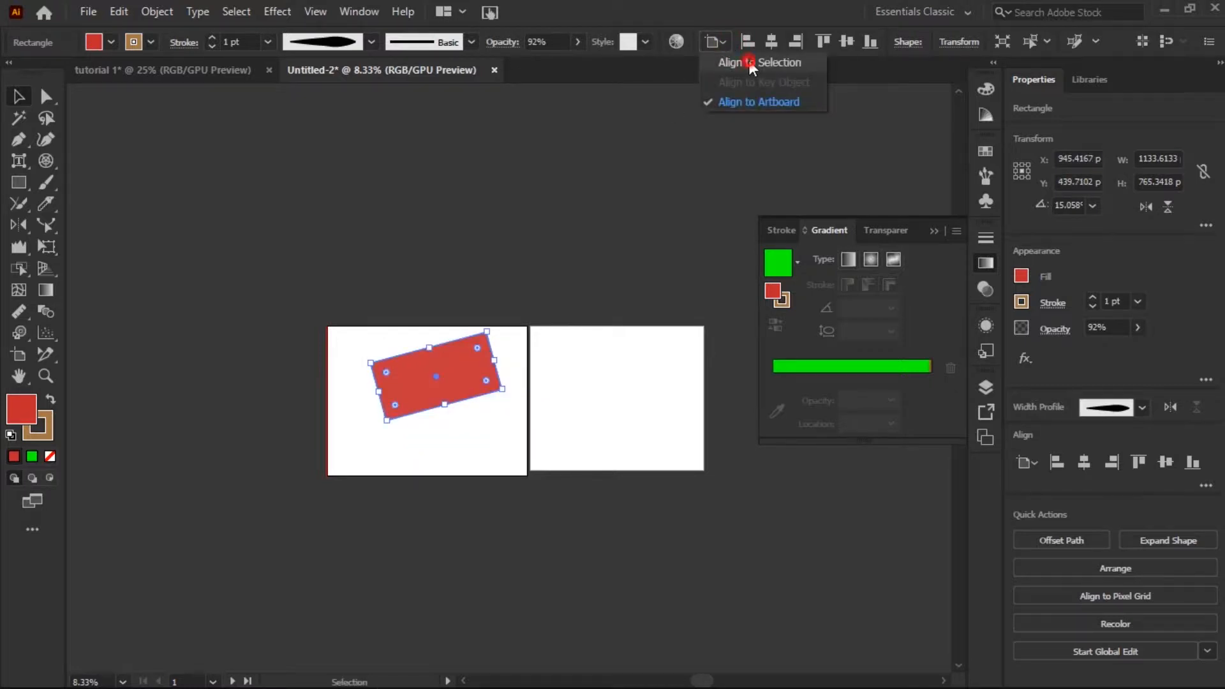
pyautogui.click(724, 101)
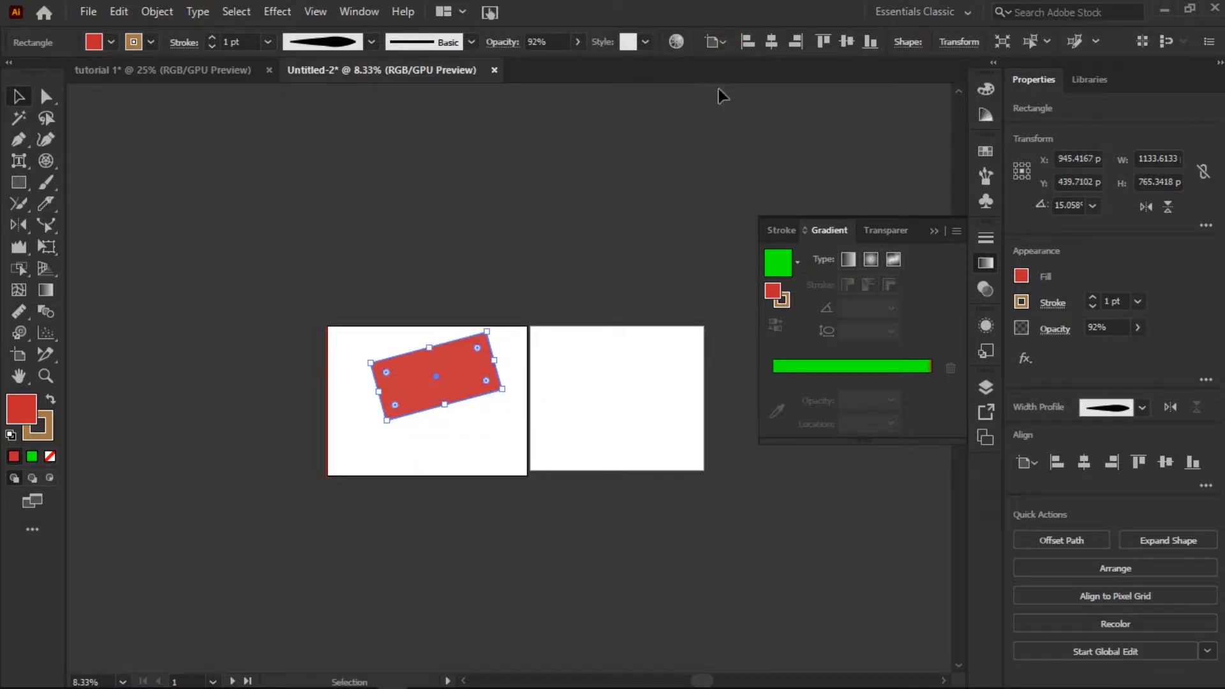
pyautogui.click(771, 44)
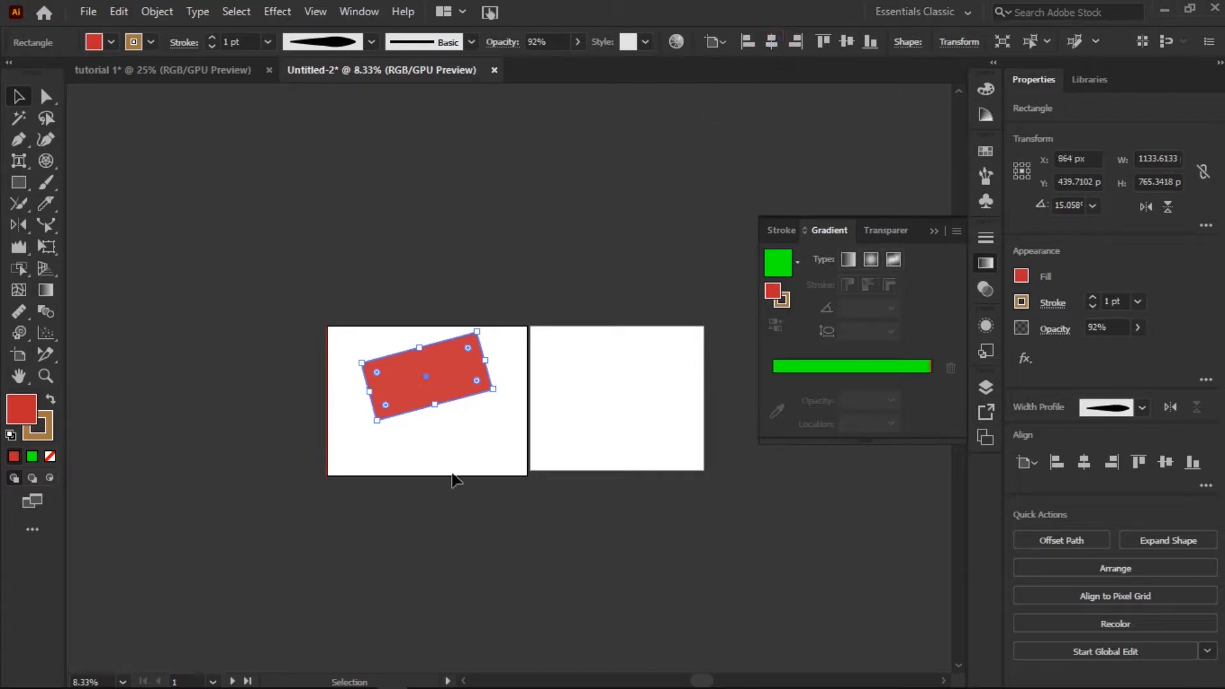
pyautogui.click(740, 46)
pyautogui.click(795, 42)
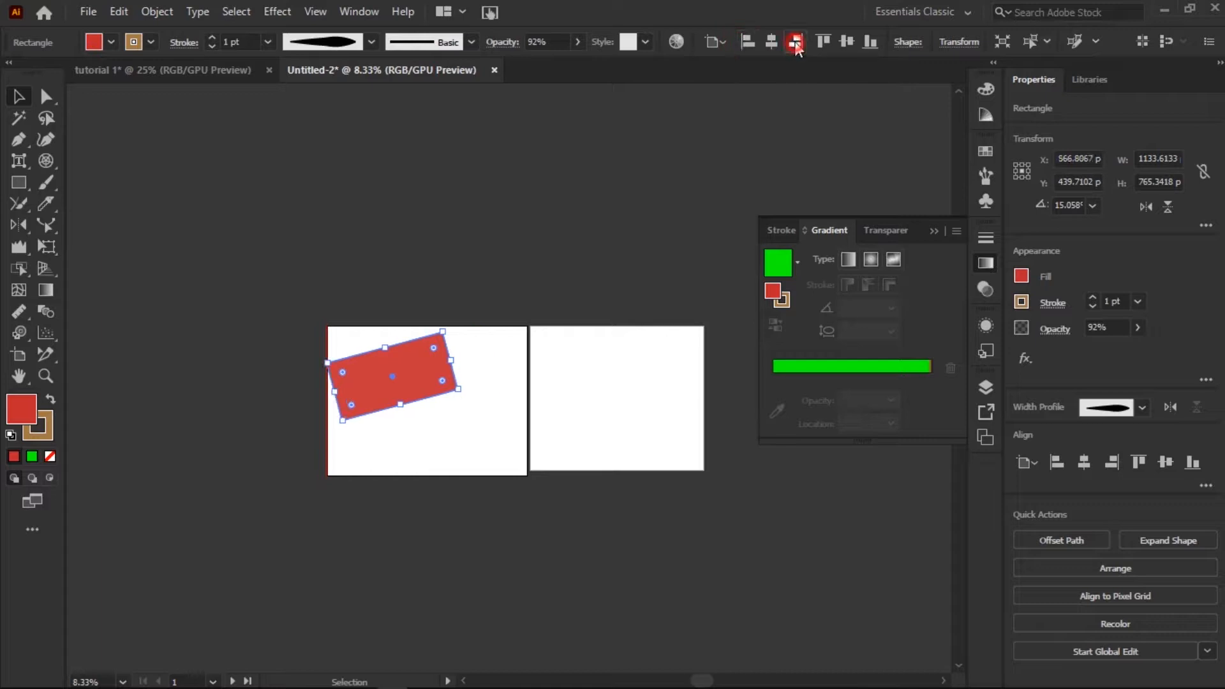
pyautogui.click(828, 41)
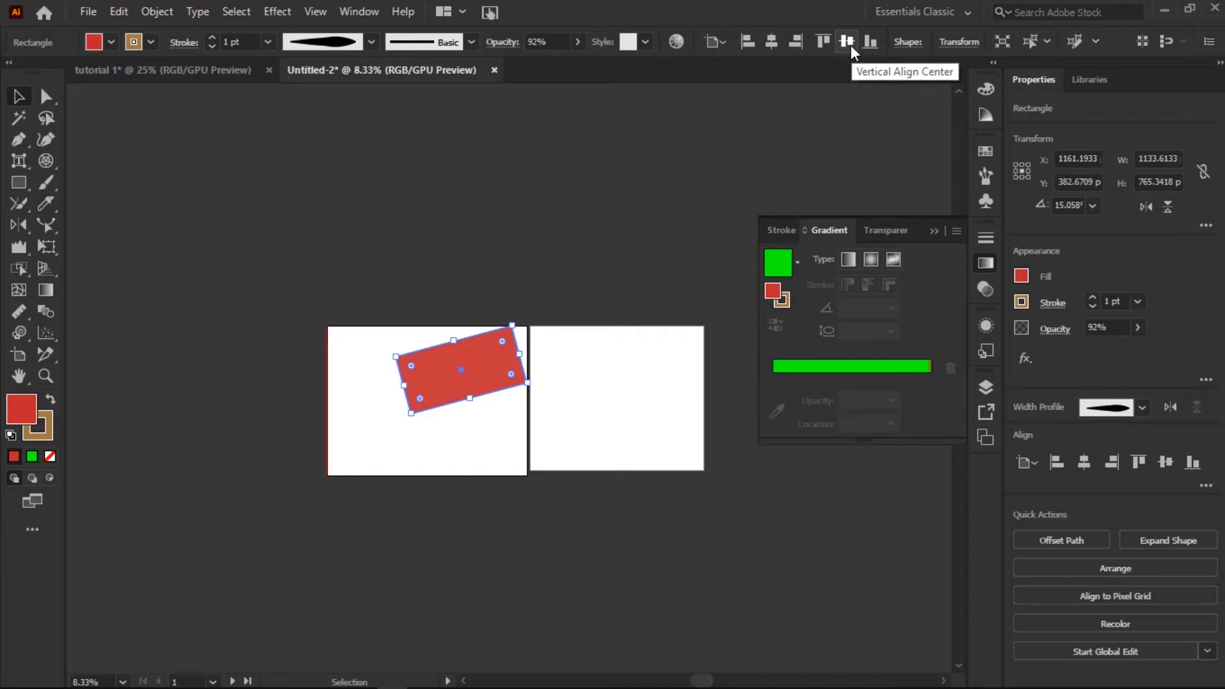
pyautogui.click(870, 43)
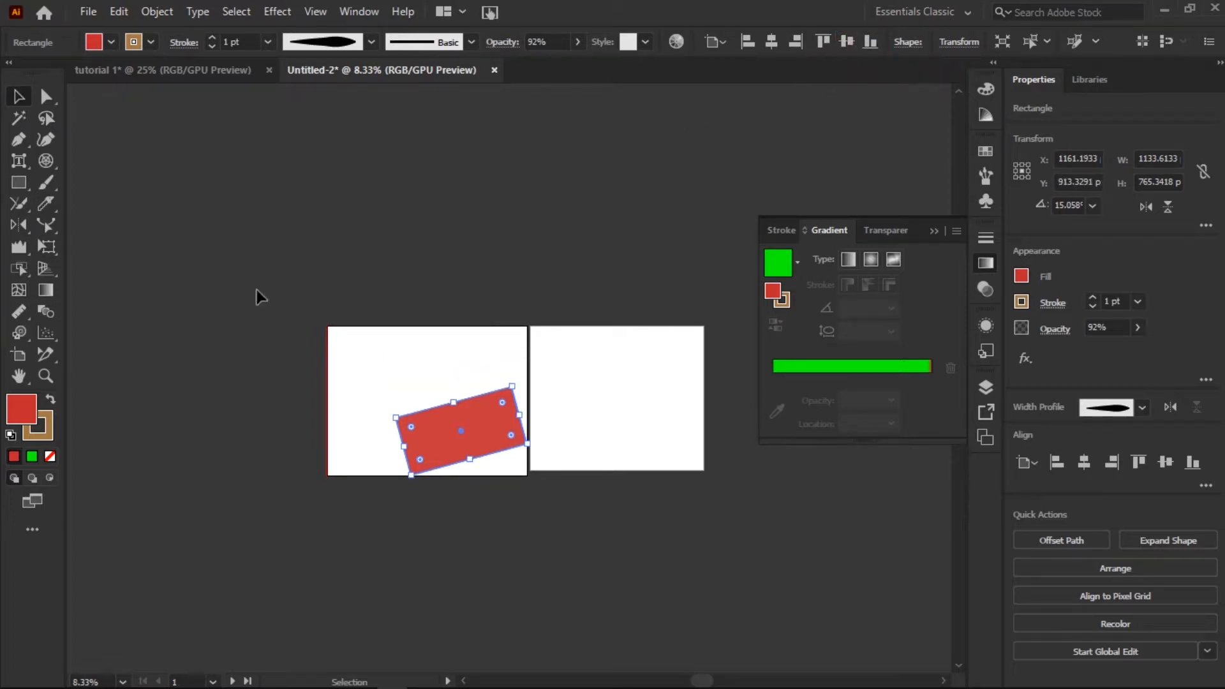
# Enable Scale Corners and Scale Strokes & Effects for the rectangle, and view its transform values.
pyautogui.click(907, 43)
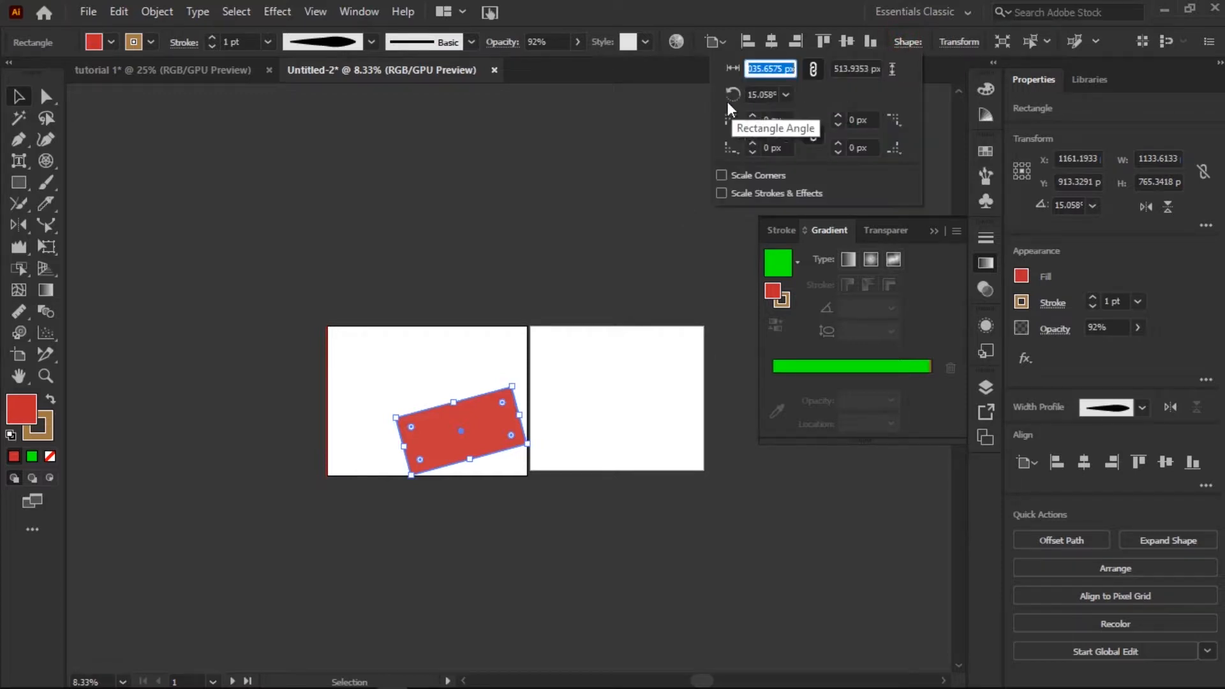
pyautogui.click(722, 176)
pyautogui.click(720, 192)
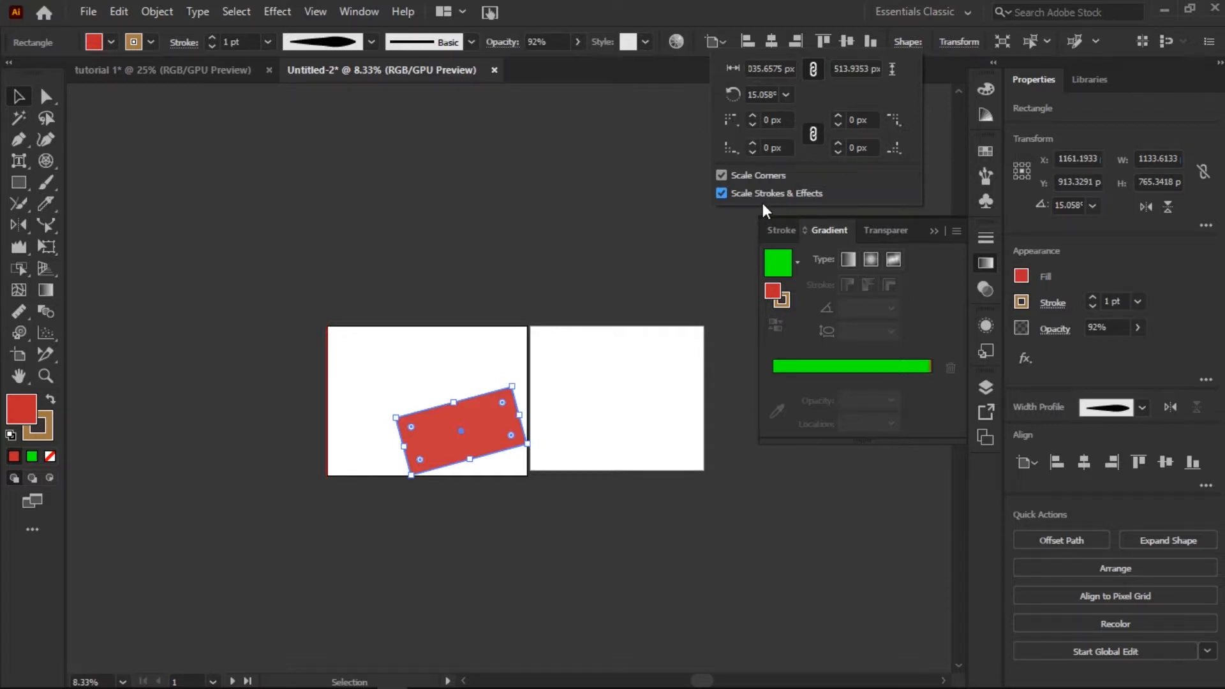
pyautogui.click(957, 42)
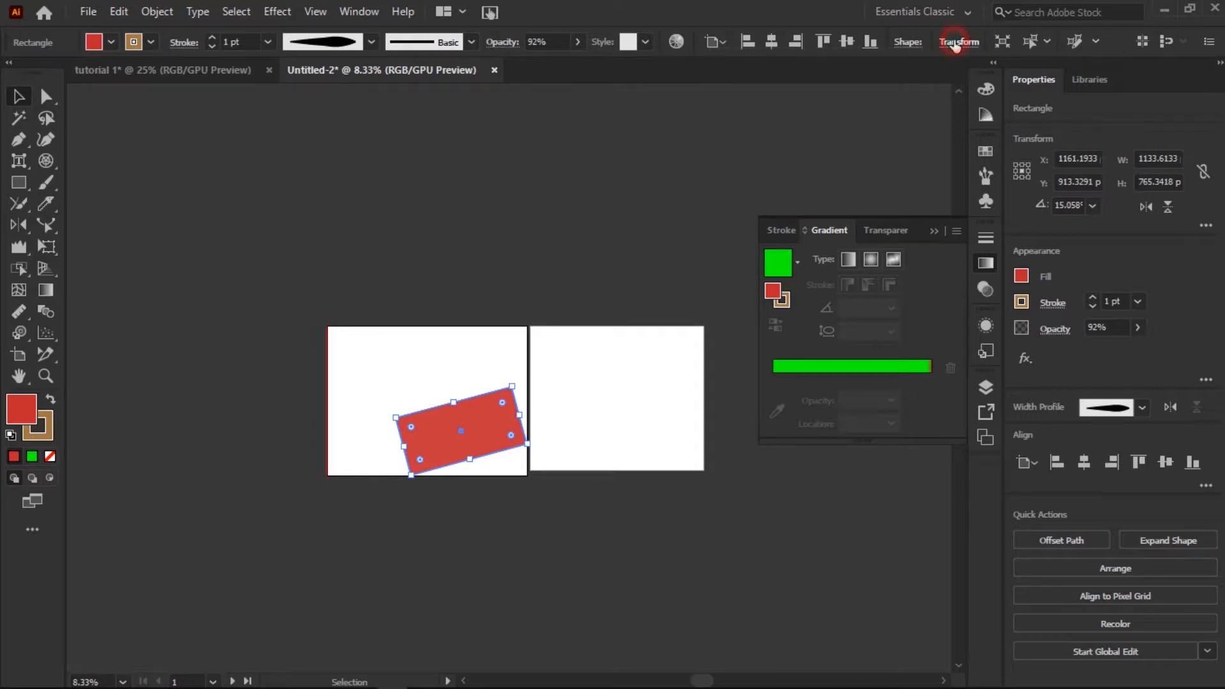
pyautogui.click(957, 42)
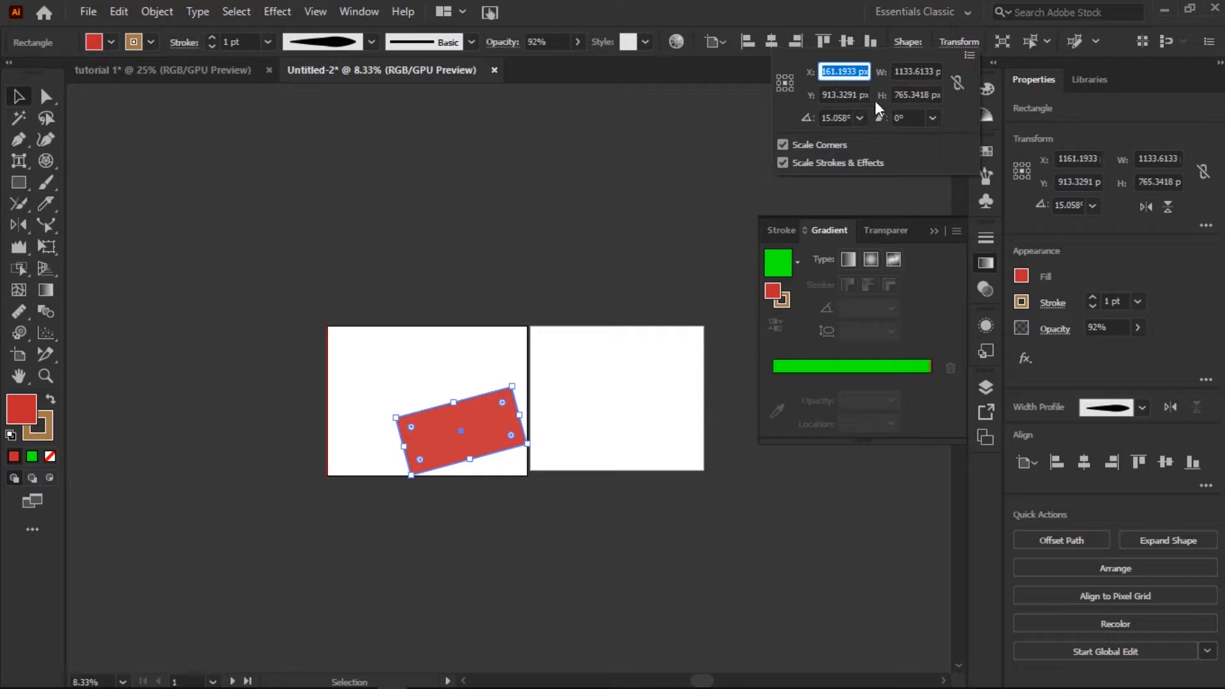
pyautogui.click(855, 186)
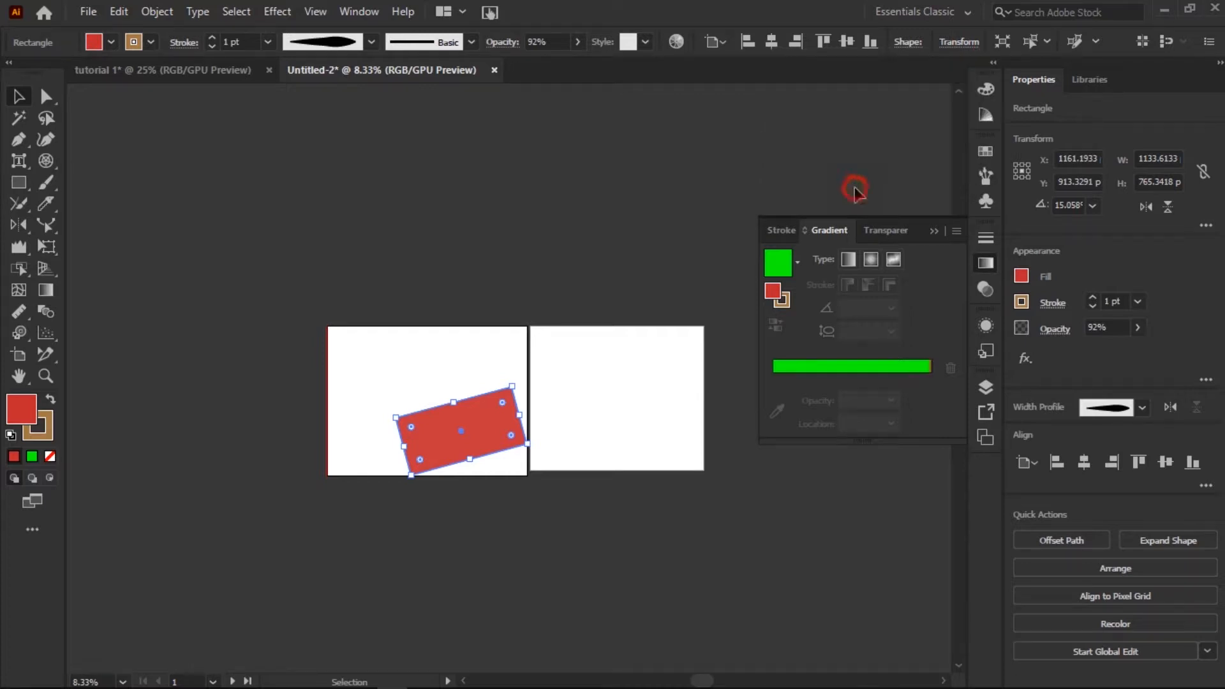
# Isolate the rectangle for separate editing and leave isolation mode.
pyautogui.click(1005, 42)
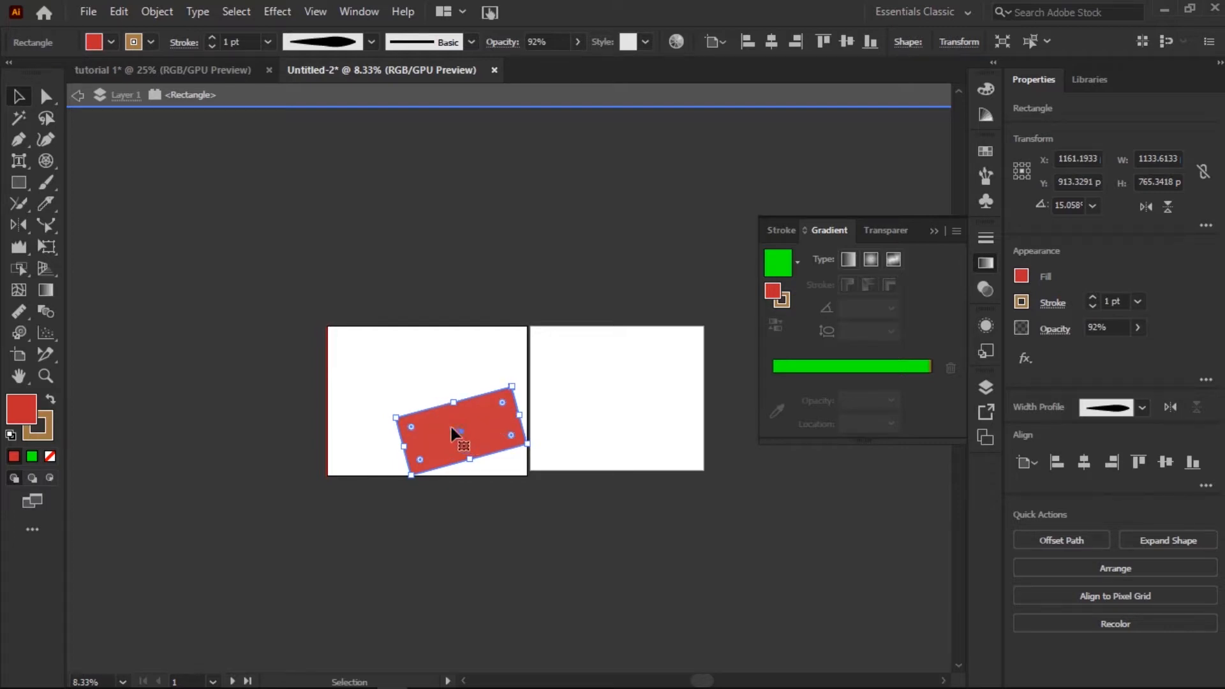
pyautogui.click(405, 319)
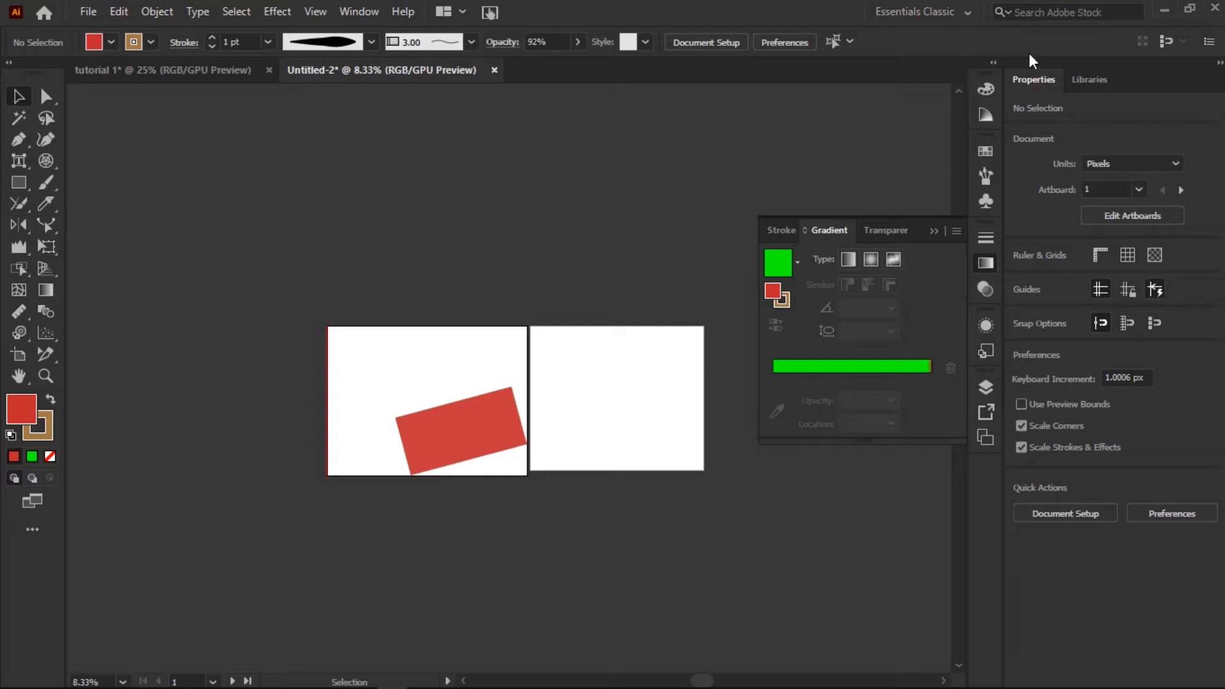
# Select the rectangle and view the criteria available for selecting similar objects.
pyautogui.click(502, 392)
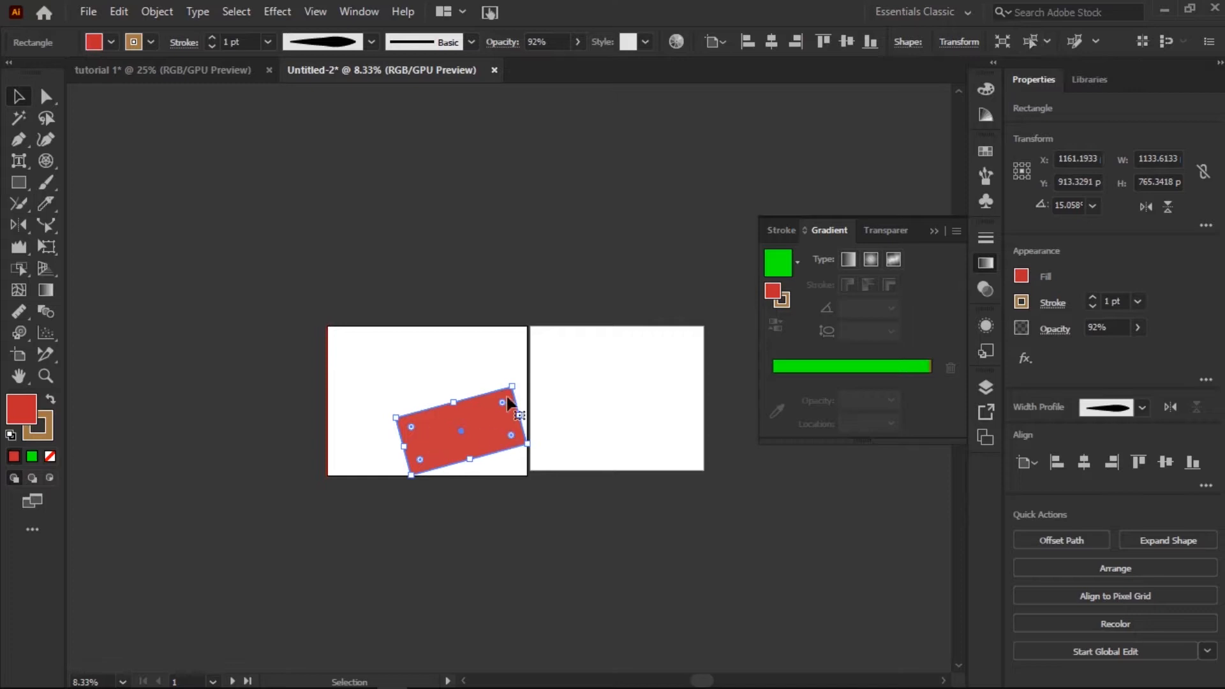
pyautogui.click(1049, 42)
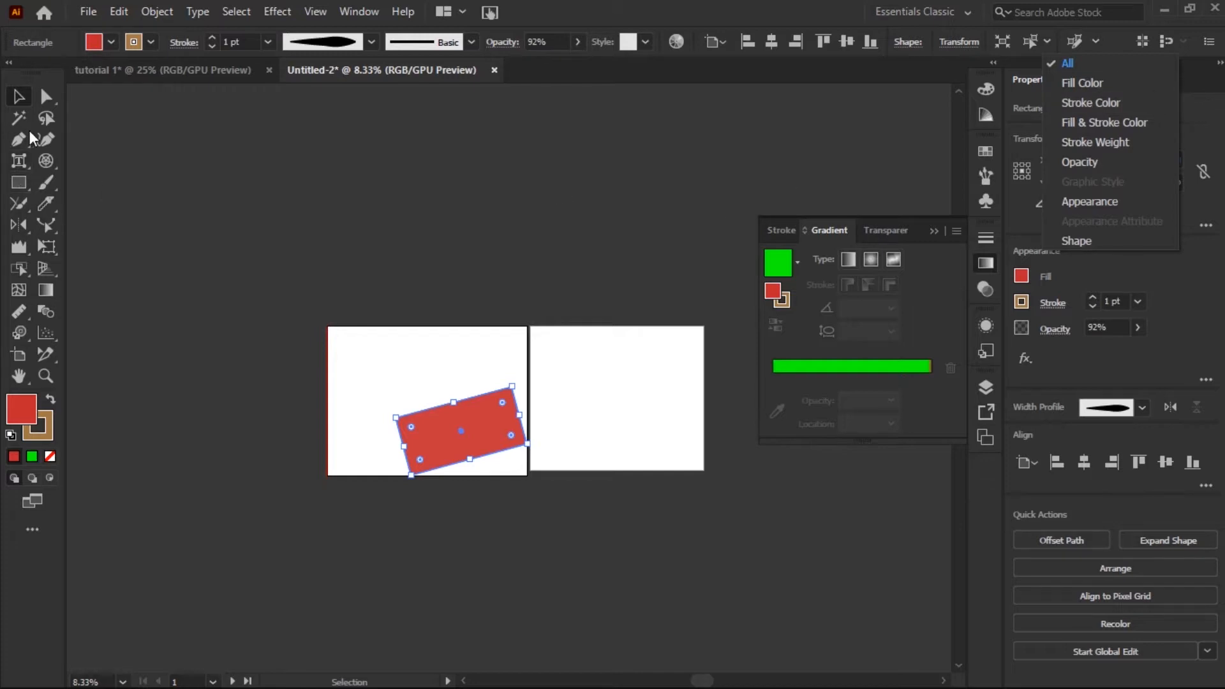
pyautogui.click(1197, 119)
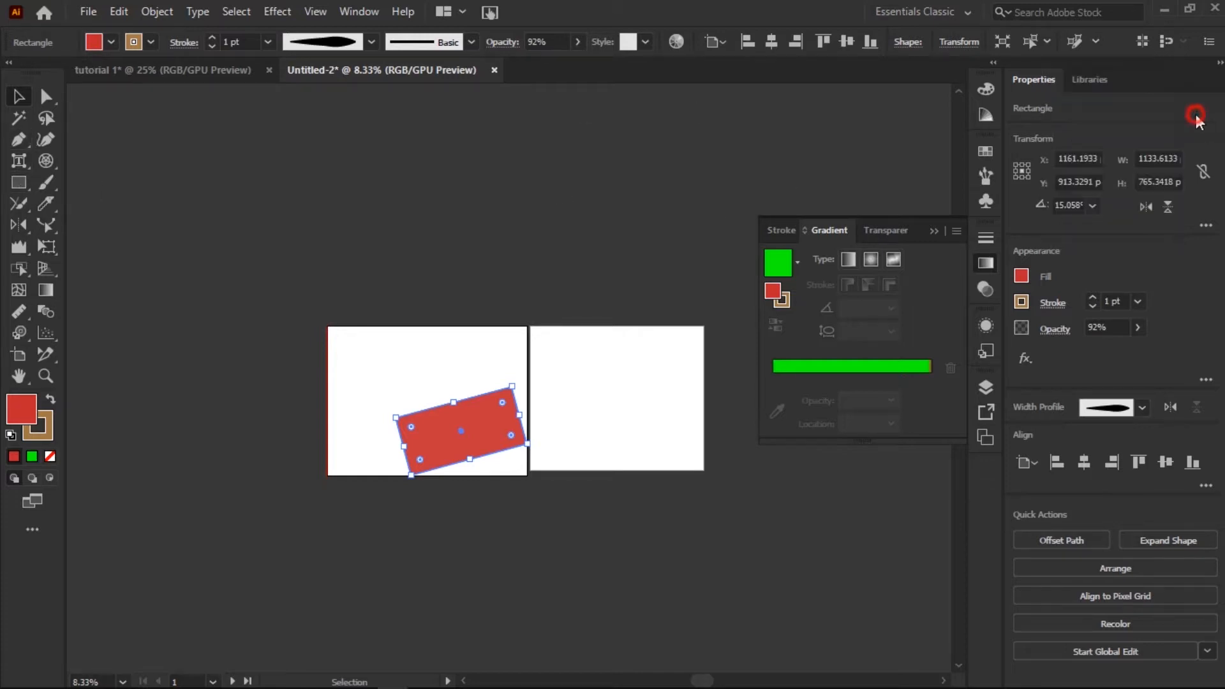
# View the global edit options for the rectangle, including matching by appearance or size and the artboard range.
pyautogui.click(1096, 41)
pyautogui.click(1096, 41)
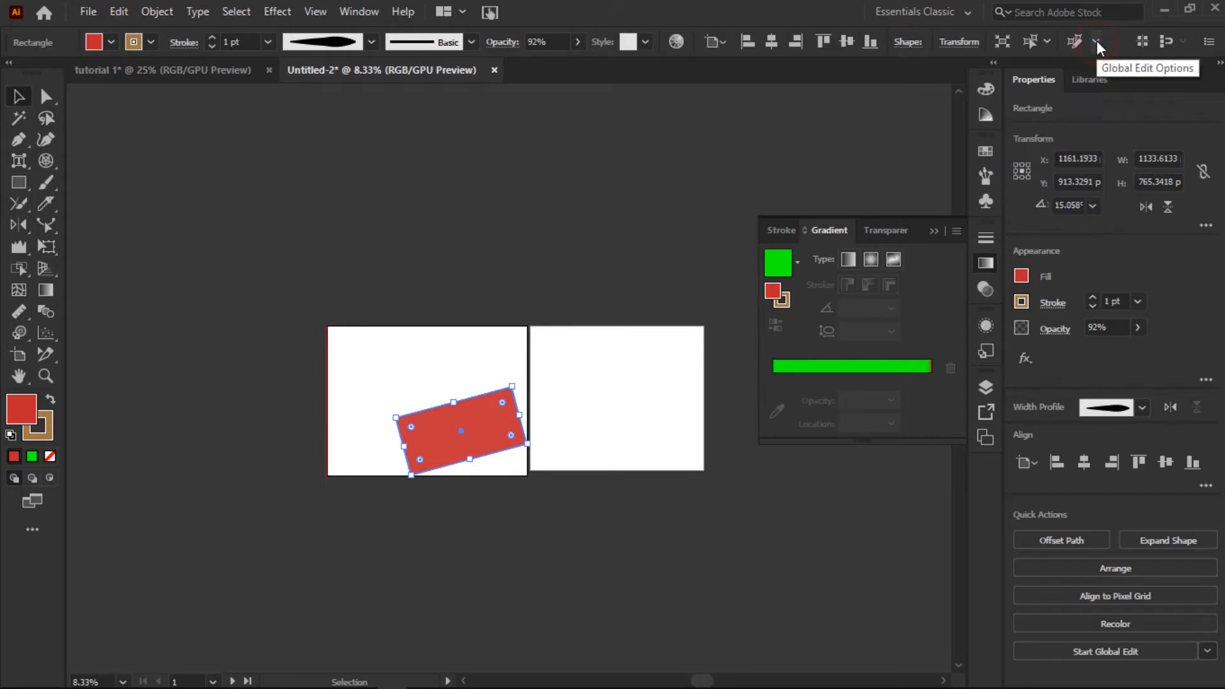
pyautogui.click(1096, 40)
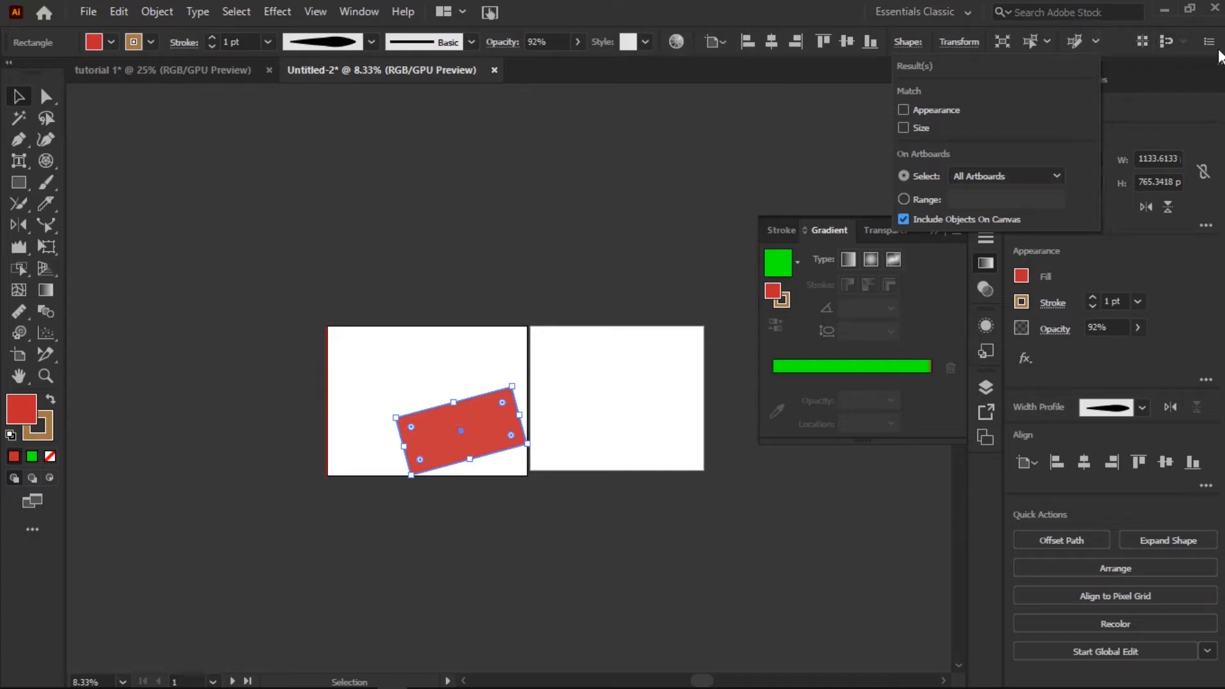
# Turn on snapping to the pixel grid and accept the pixel snapping options for drawing, moving and scaling.
pyautogui.click(1145, 44)
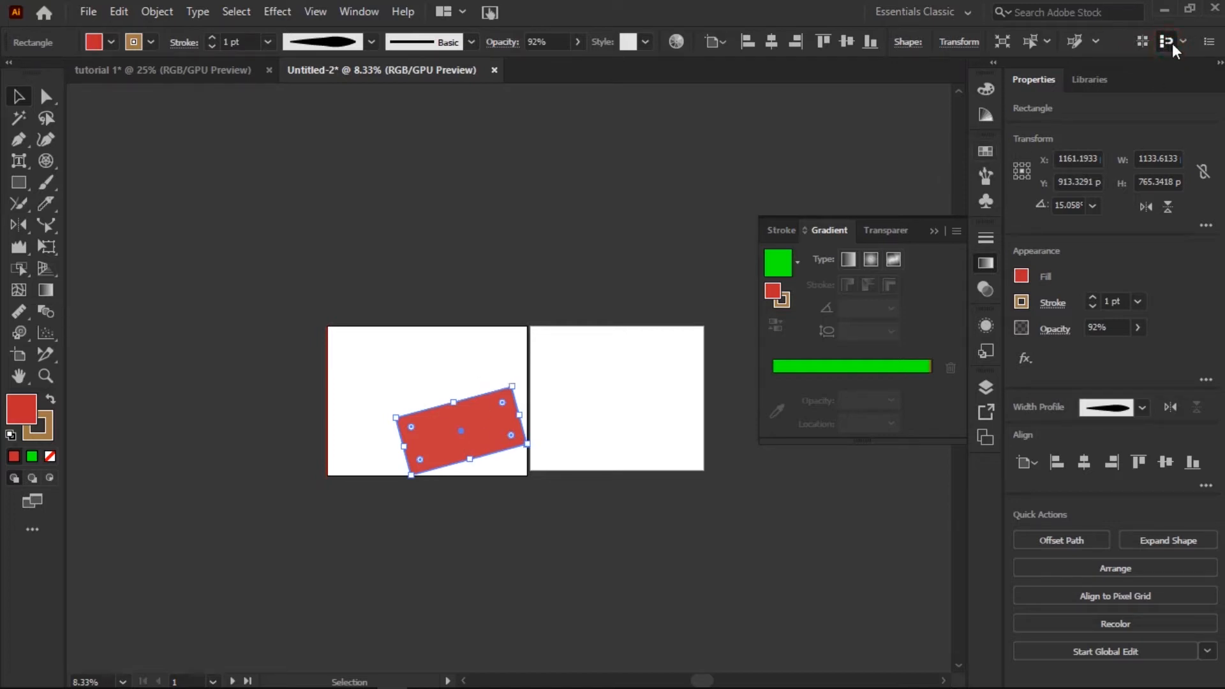
pyautogui.click(1208, 50)
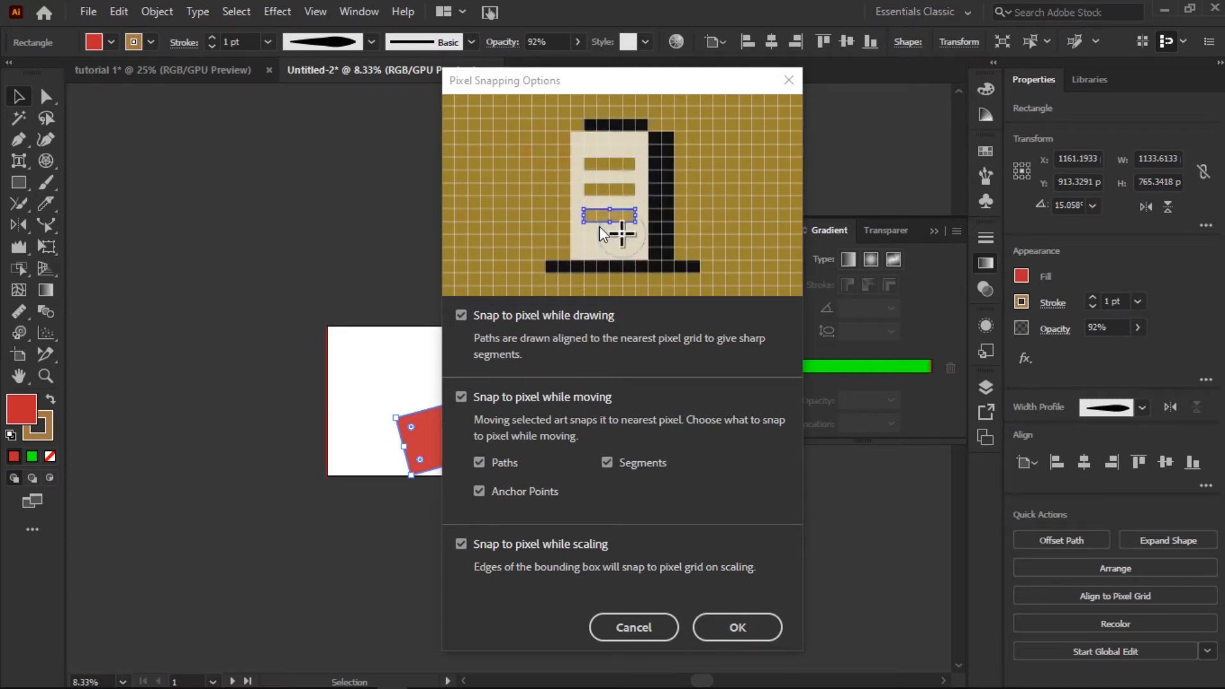
pyautogui.click(738, 627)
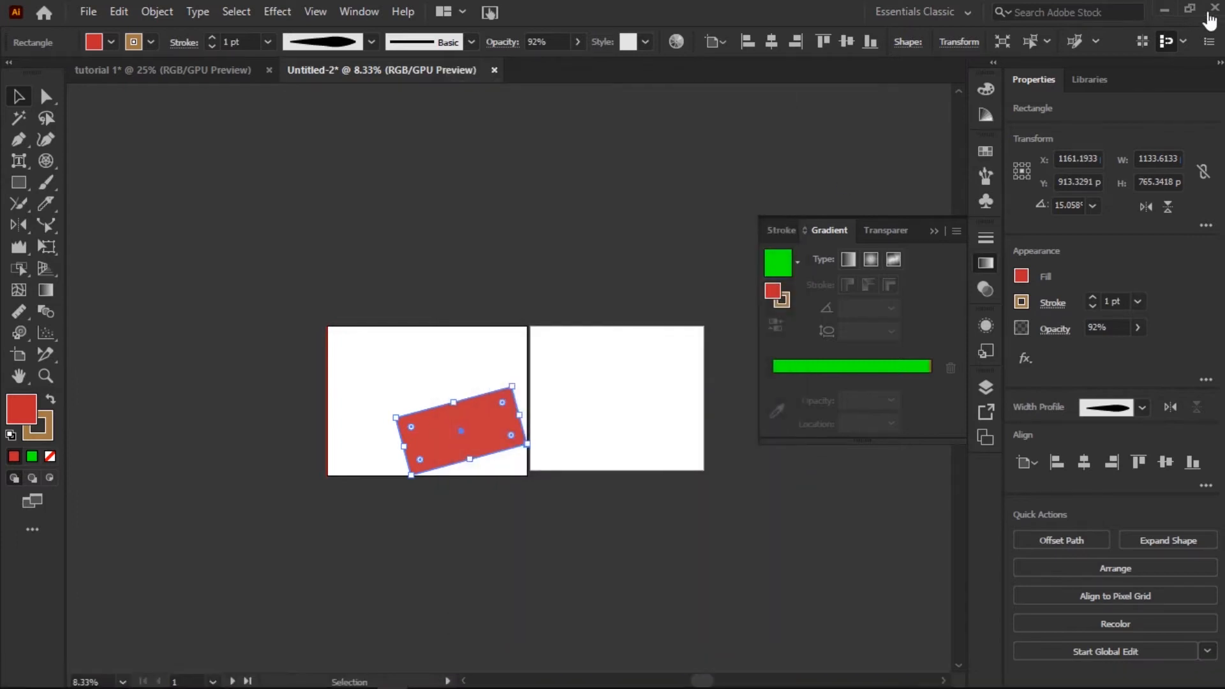
# Examine the full list of control bar items that can be shown or hidden, down to Width Profile.
pyautogui.click(1210, 42)
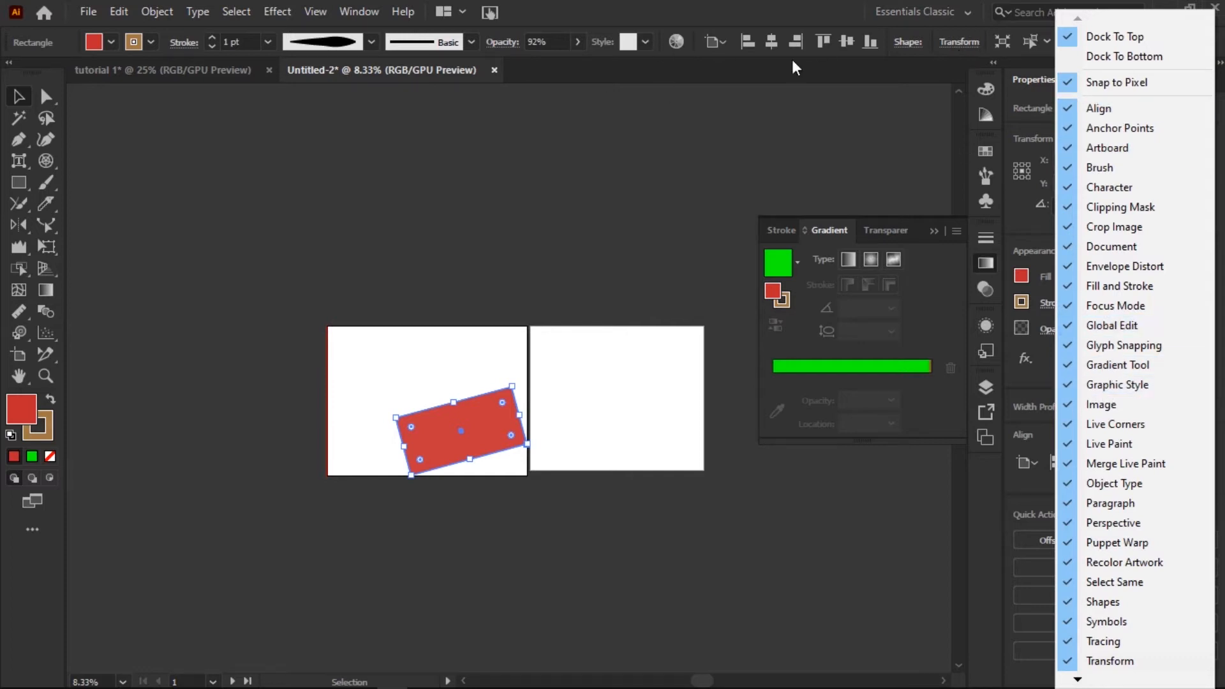
pyautogui.click(1078, 678)
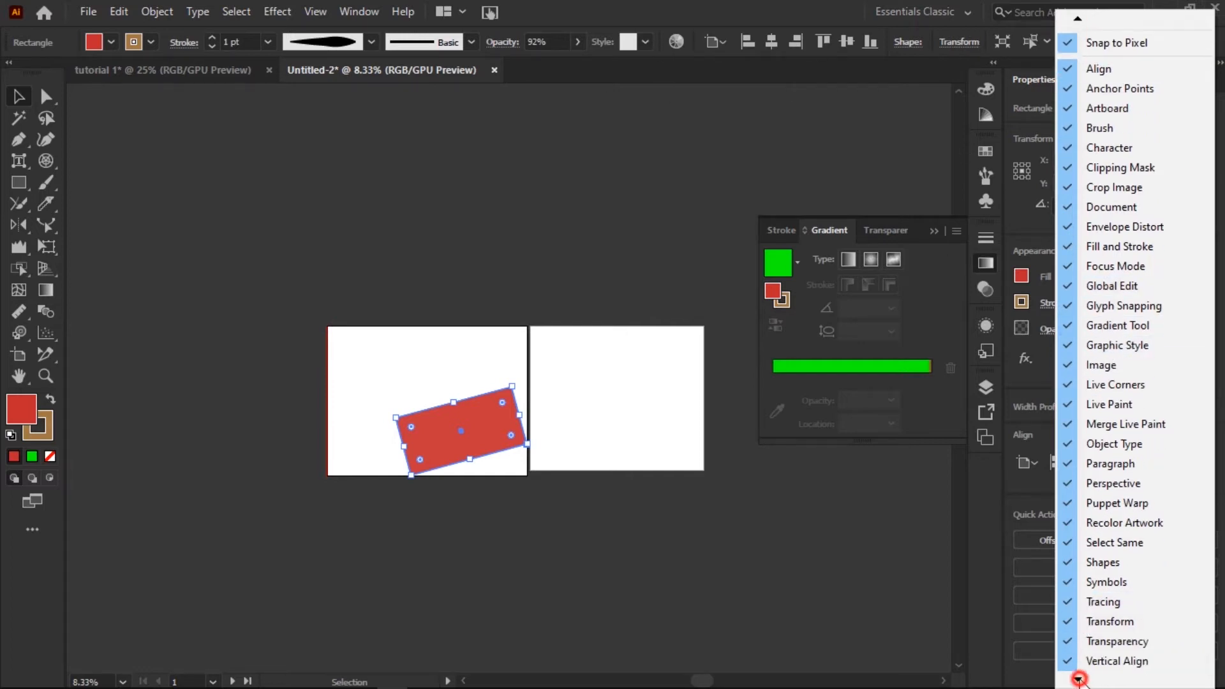
pyautogui.click(1078, 679)
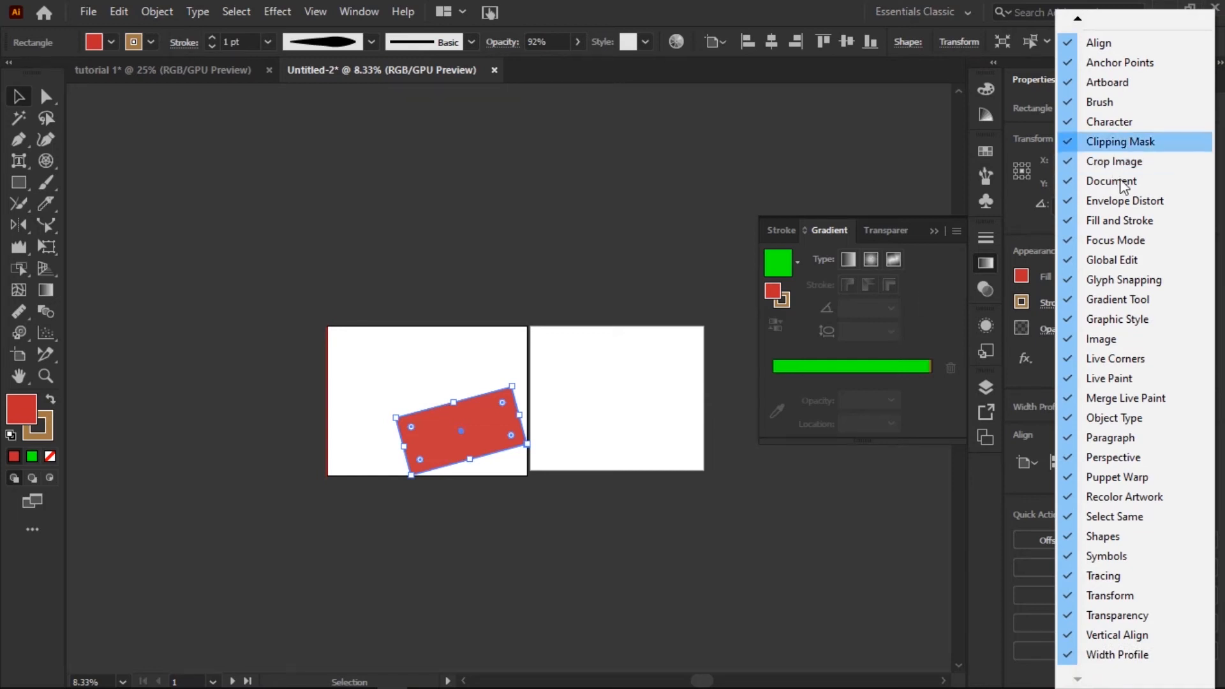
# Deselect the rectangle and collapse the open Gradient settings to clear the workspace.
pyautogui.click(850, 199)
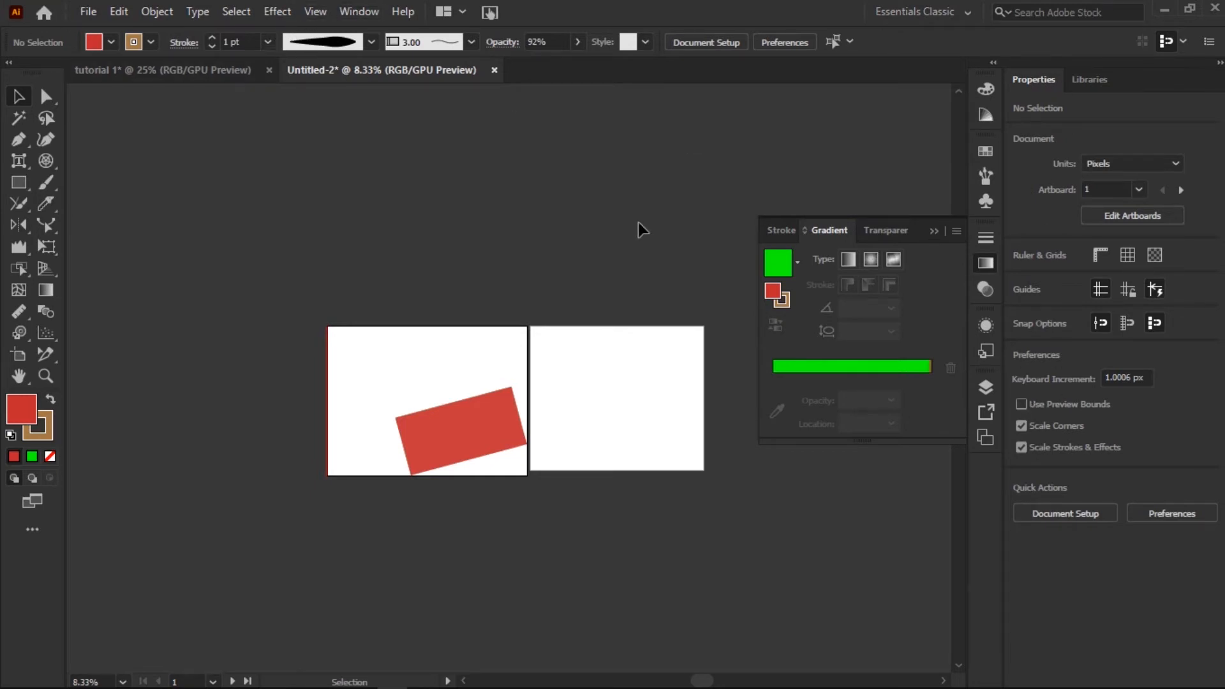
pyautogui.click(939, 228)
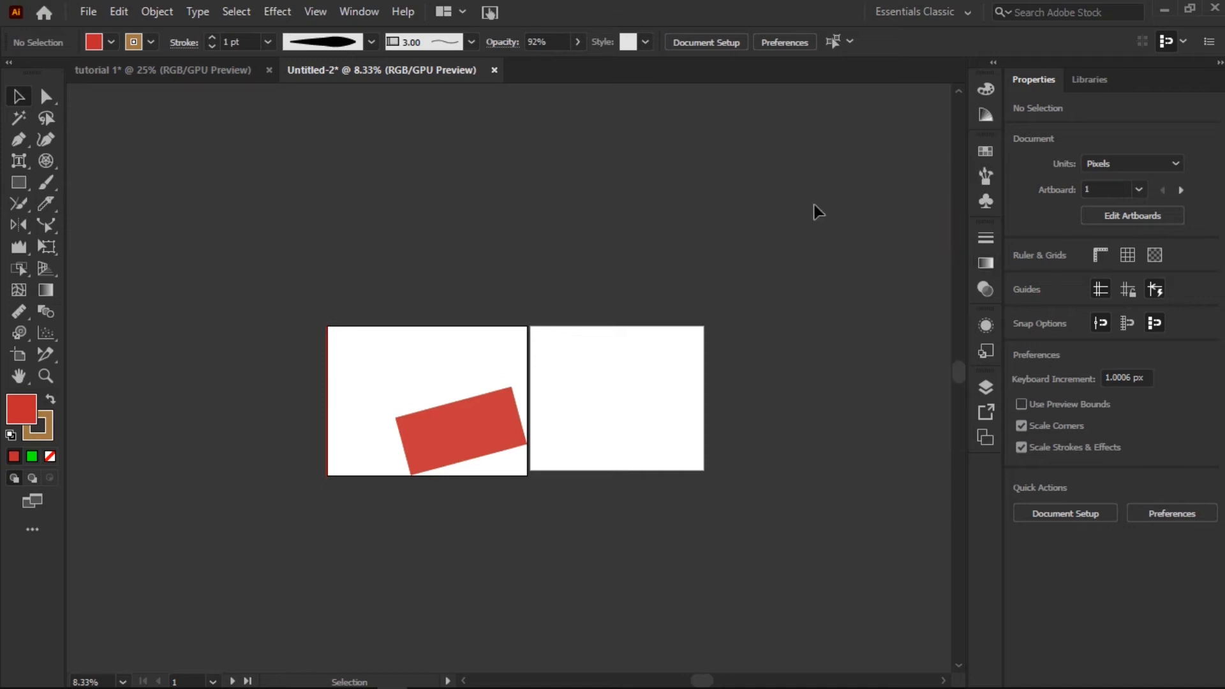